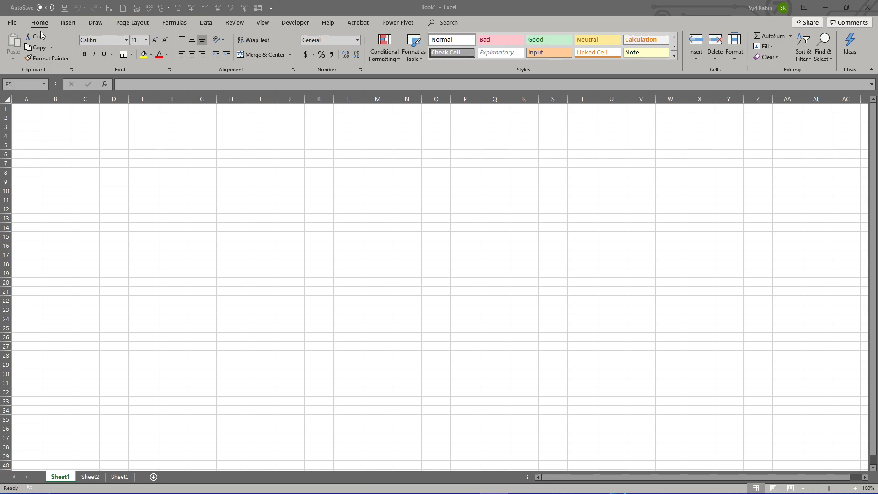
# Step: Look through the ribbon's command sets, including Insert, Draw, Page Layout, Formulas, Data and Review, and return to the Home commands
pyautogui.click(69, 22)
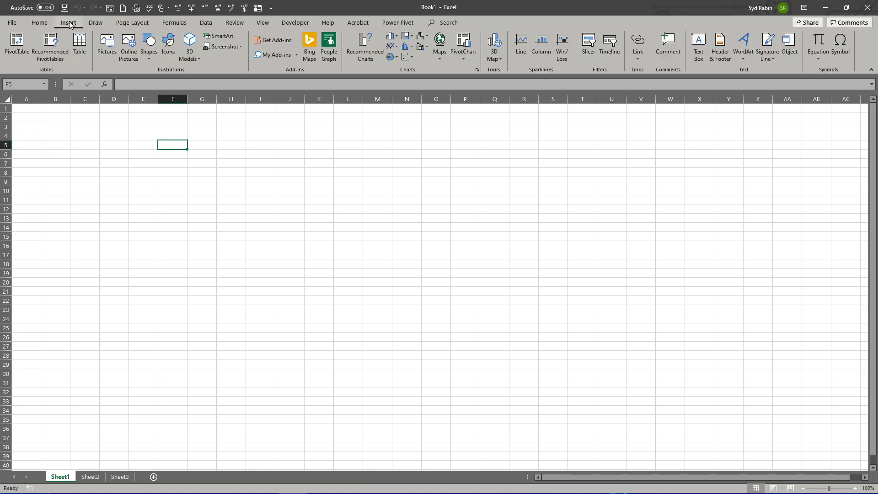
pyautogui.click(96, 23)
pyautogui.click(128, 22)
pyautogui.click(174, 23)
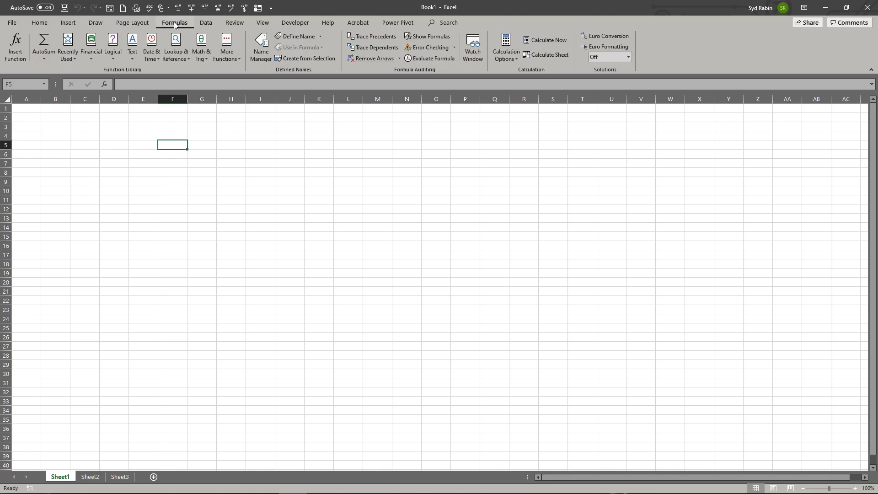
pyautogui.click(214, 22)
pyautogui.click(234, 22)
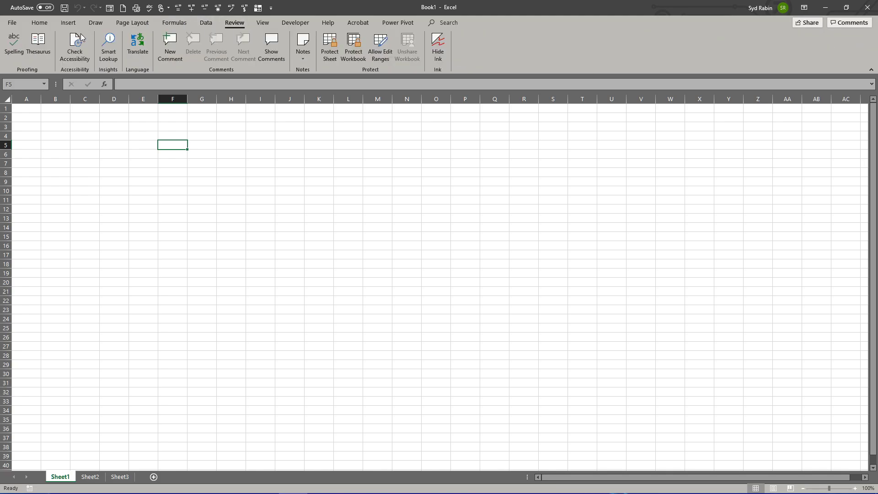
pyautogui.click(39, 25)
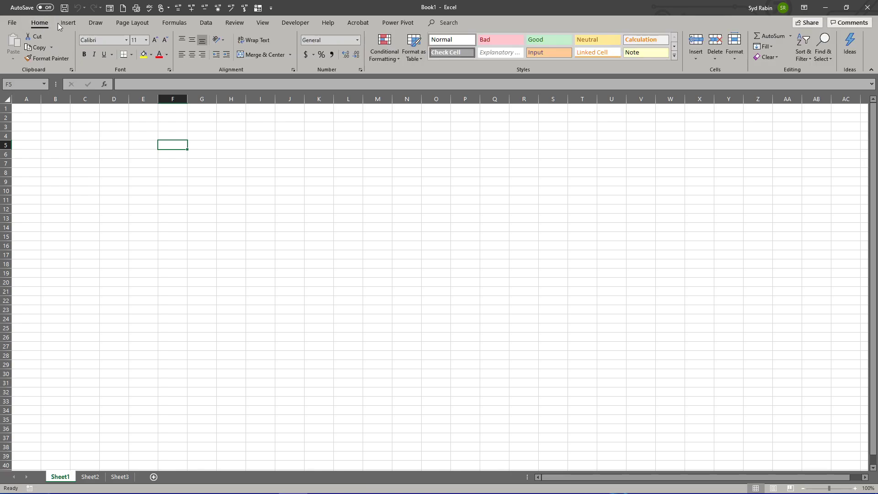
pyautogui.click(71, 23)
pyautogui.click(135, 22)
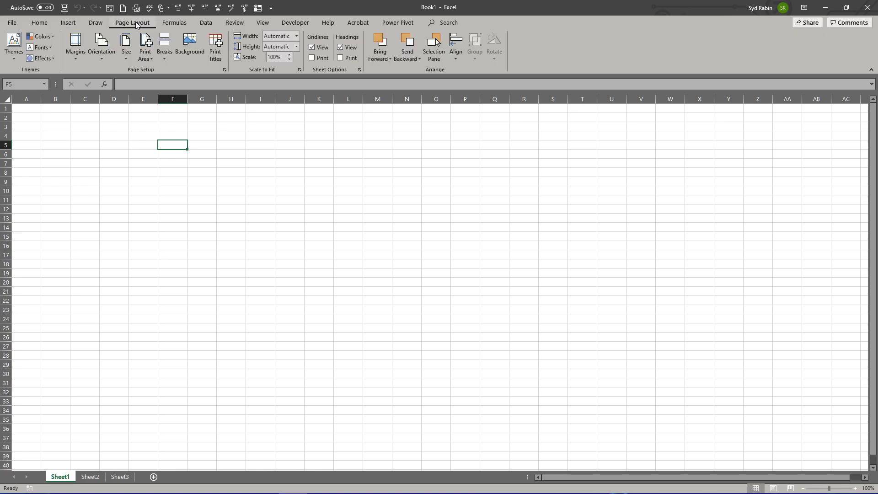
pyautogui.click(239, 24)
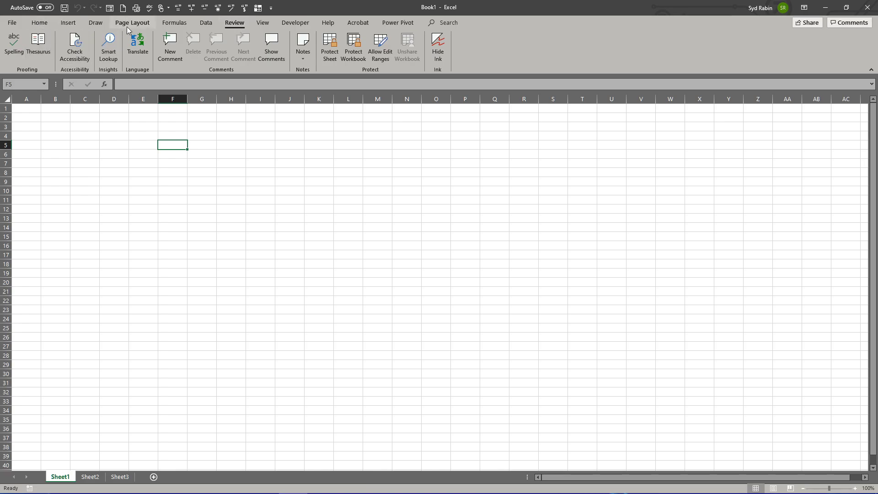
pyautogui.click(38, 25)
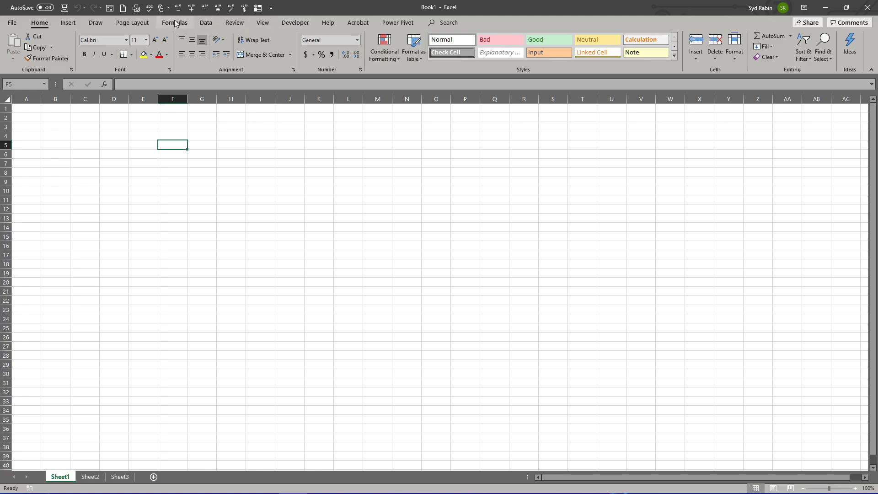
# Step: Inspect the general program options and the workbook's Info page, and return to the worksheet without changing anything
pyautogui.click(12, 24)
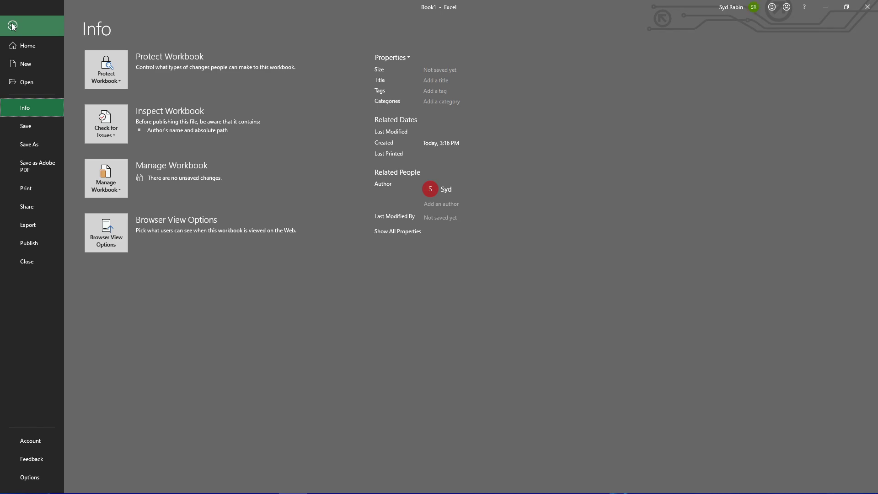
pyautogui.click(28, 477)
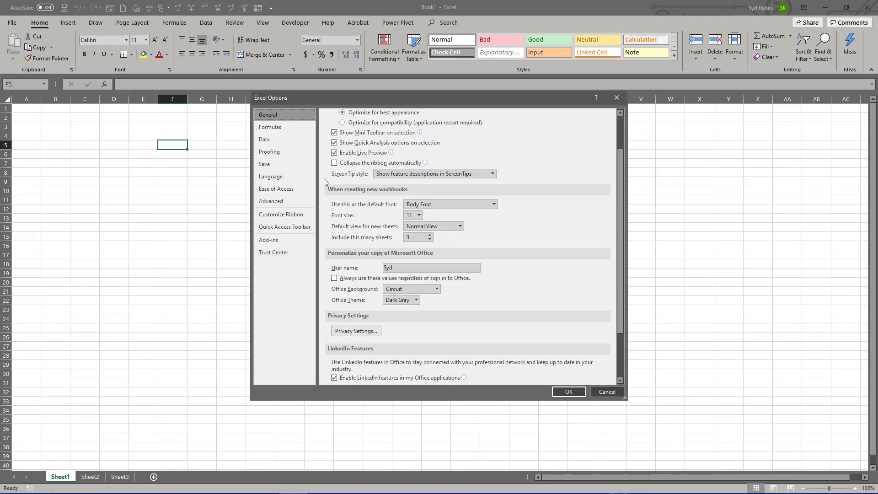
pyautogui.click(616, 97)
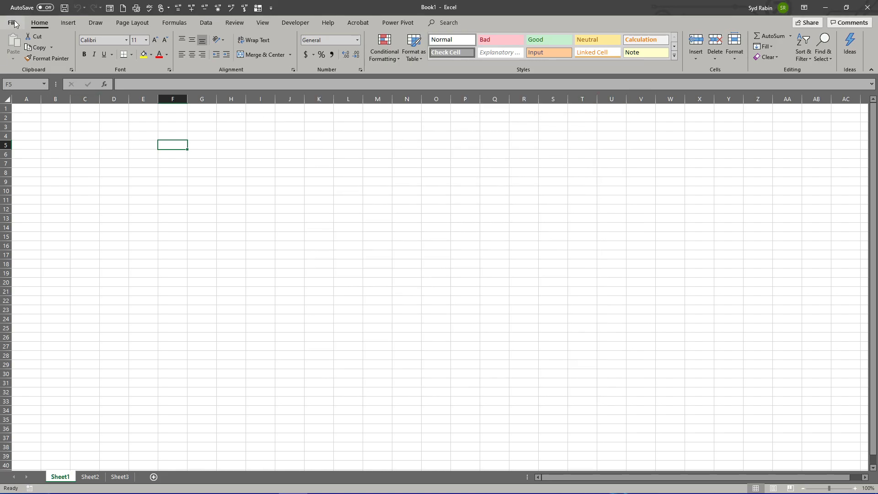
pyautogui.click(13, 23)
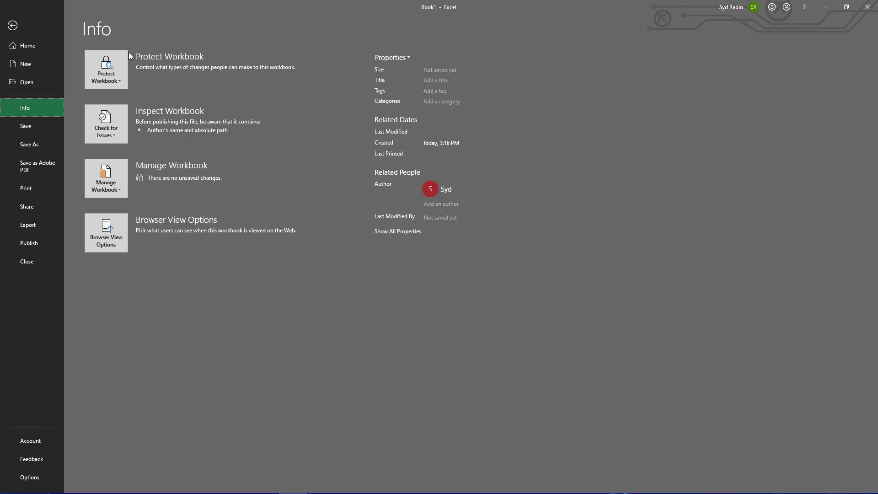
pyautogui.click(13, 27)
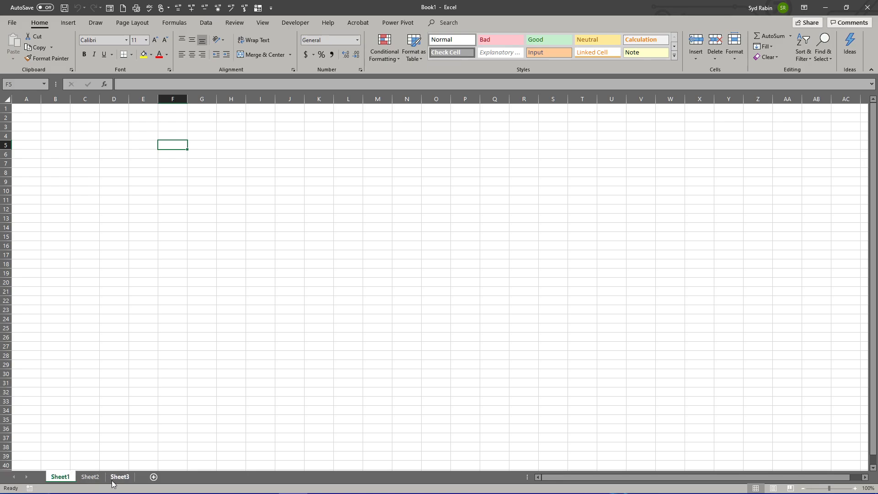
# Step: Rename the worksheet Sheet1 as Sales
pyautogui.rightClick(62, 478)
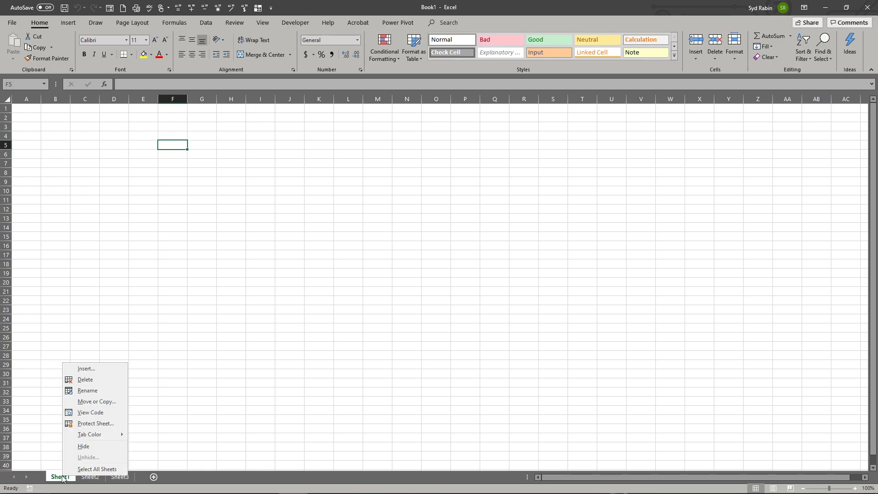
pyautogui.click(85, 391)
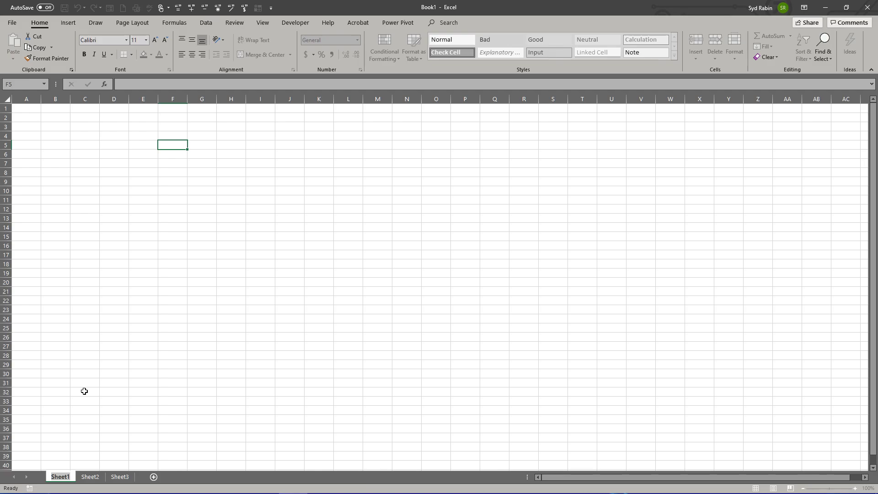
pyautogui.hotkey('alt', 'h')
pyautogui.write('orSa')
pyautogui.write('les')
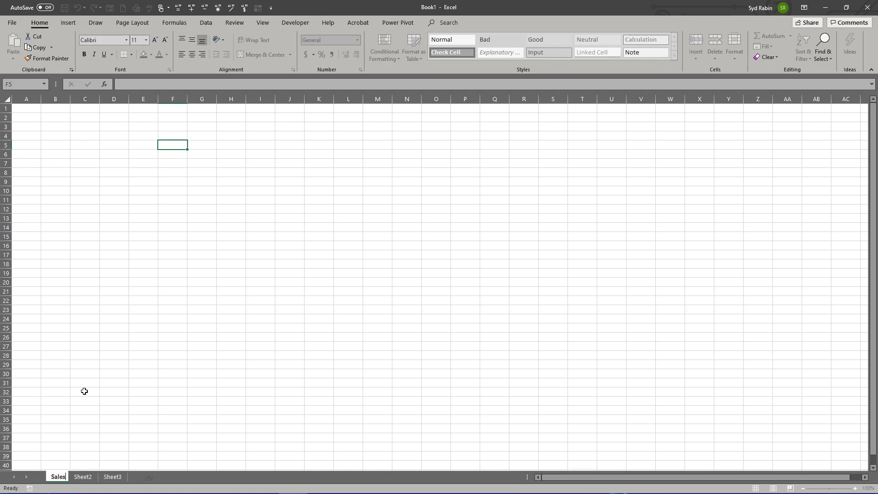
pyautogui.press('Return')
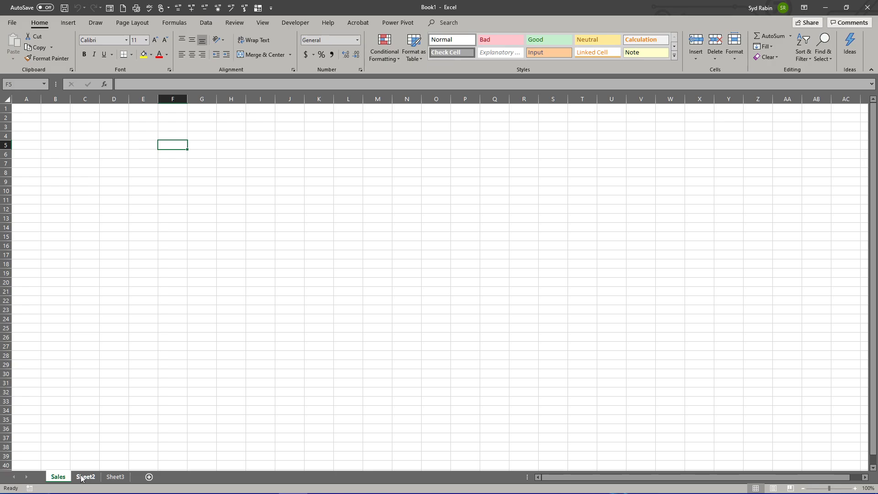
# Step: Rename the worksheet Sheet2 as R&D
pyautogui.rightClick(81, 476)
pyautogui.click(101, 390)
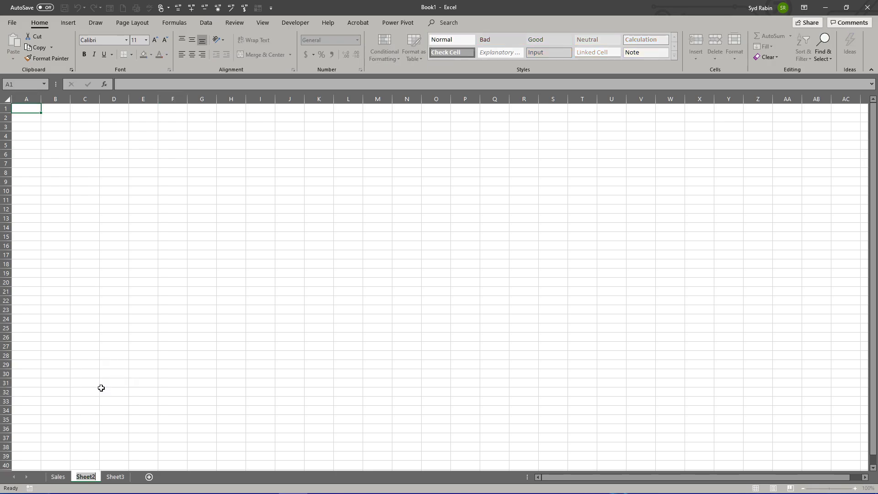
pyautogui.write('R&D')
pyautogui.press('Return')
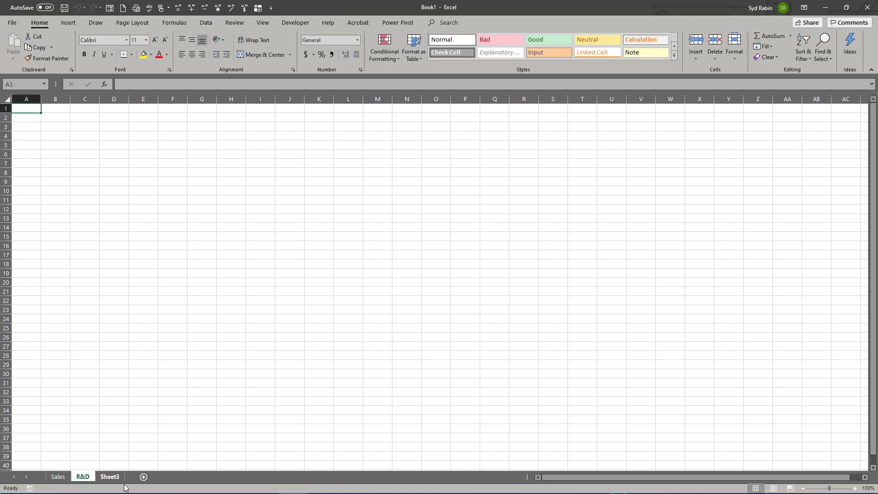
# Step: Rename the worksheet Sheet3 as Manufacturing
pyautogui.rightClick(109, 477)
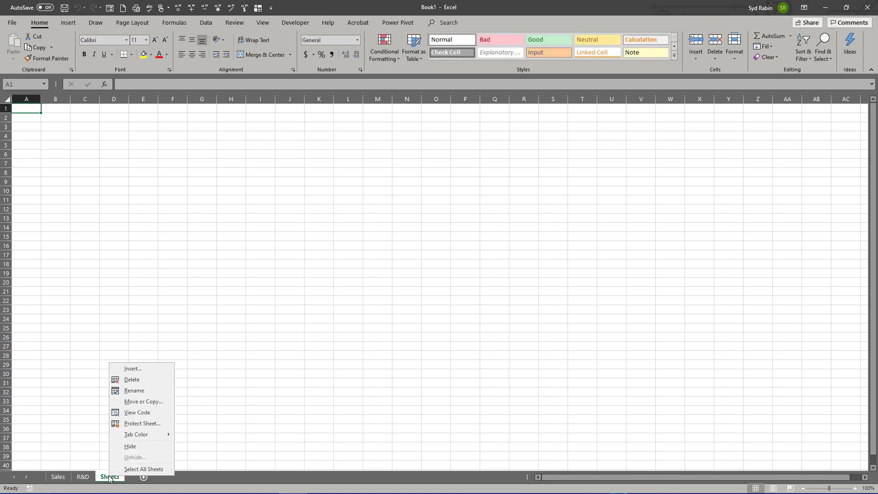
pyautogui.click(130, 390)
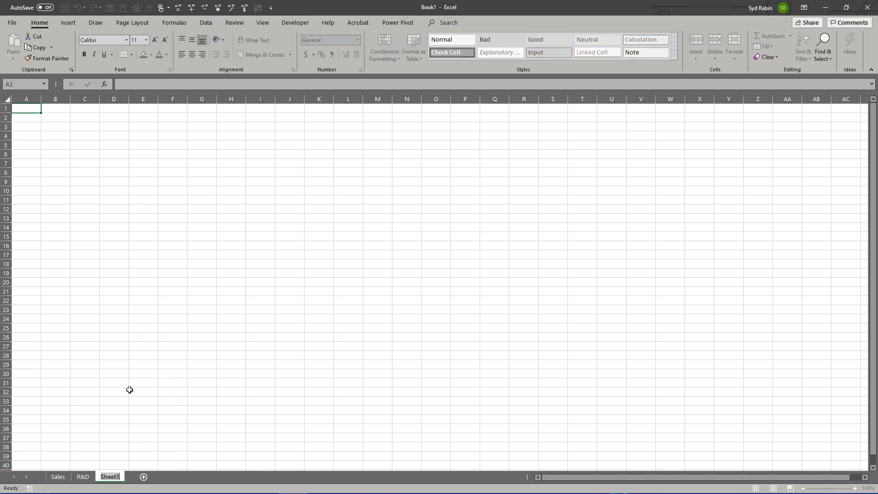
pyautogui.write('Manufacturing')
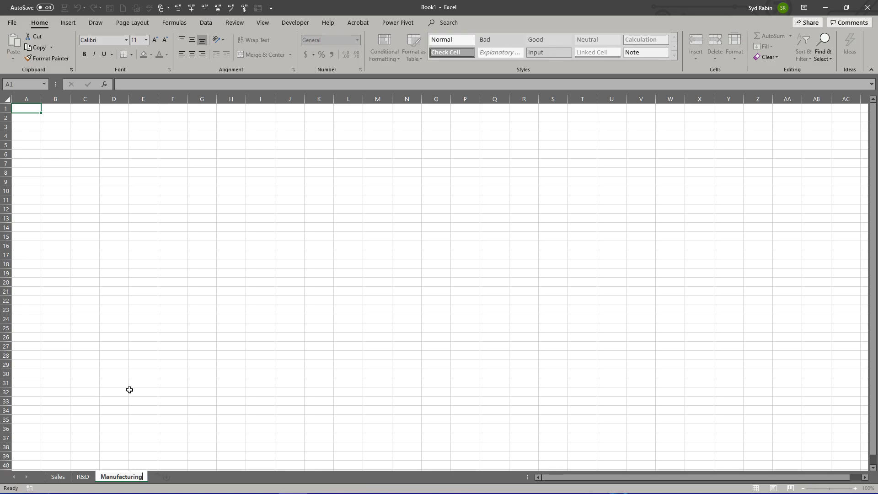
pyautogui.press('Return')
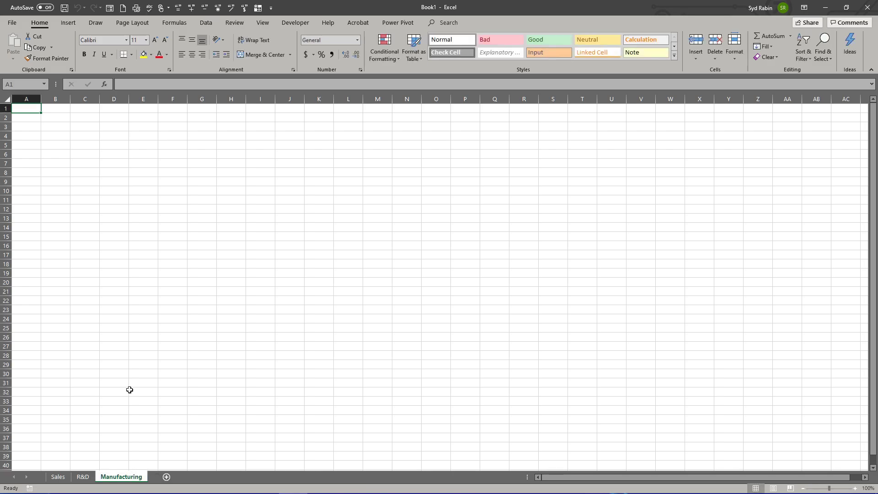
# Step: Switch back and forth between the Sales, R&D and Manufacturing worksheets to view each one
pyautogui.click(82, 477)
pyautogui.click(63, 477)
pyautogui.click(81, 477)
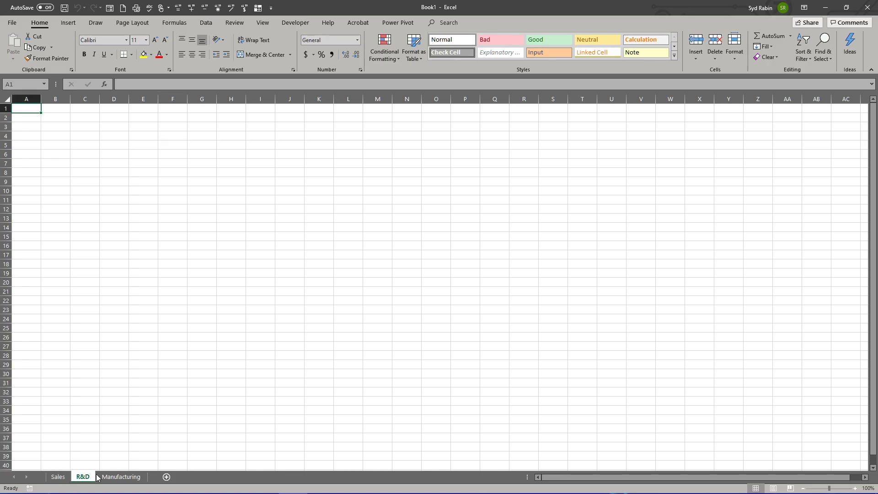
pyautogui.click(120, 477)
pyautogui.click(83, 476)
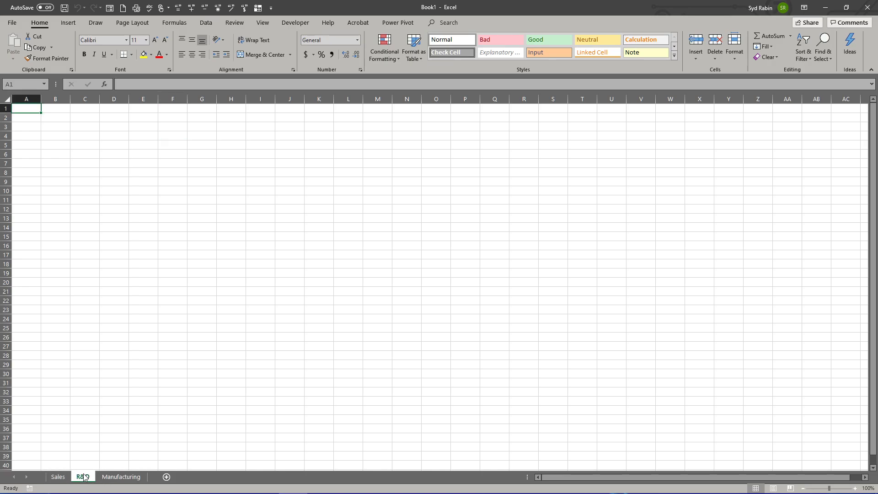
pyautogui.click(58, 477)
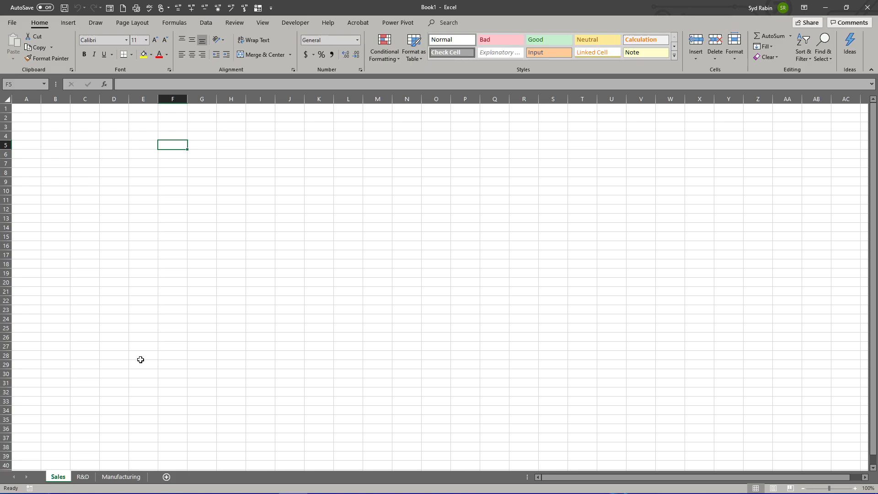
pyautogui.click(83, 477)
pyautogui.click(121, 477)
pyautogui.click(86, 477)
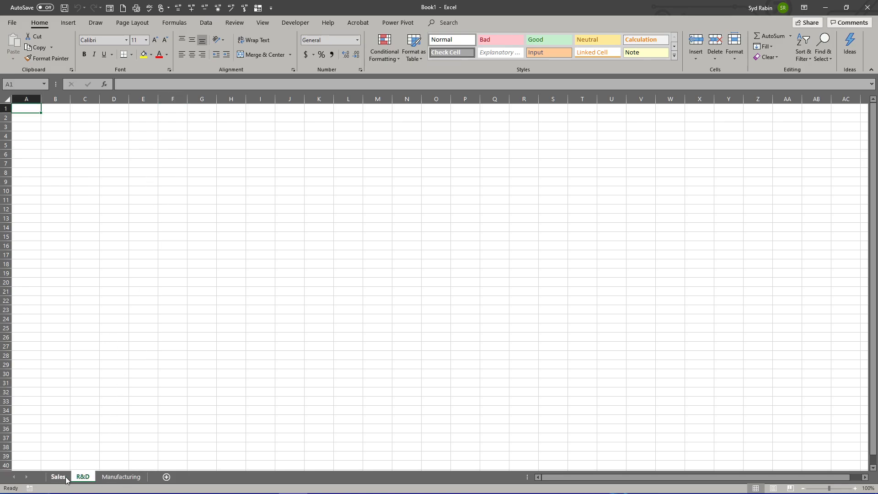
pyautogui.click(65, 477)
pyautogui.click(89, 477)
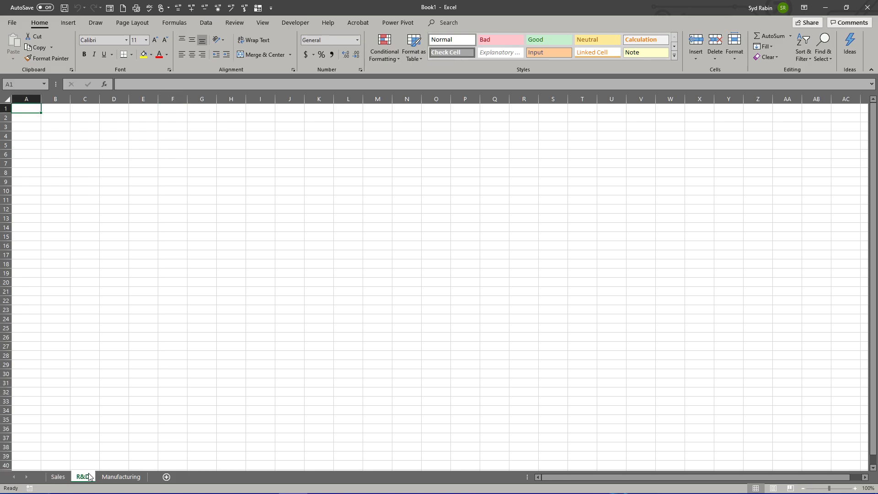
# Step: Set the tab color of the Sales worksheet to standard red
pyautogui.rightClick(61, 478)
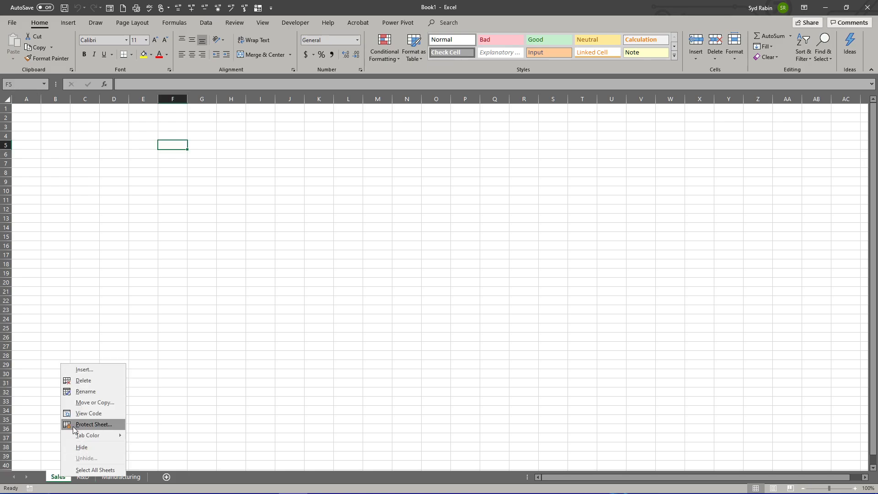
pyautogui.moveTo(86, 439)
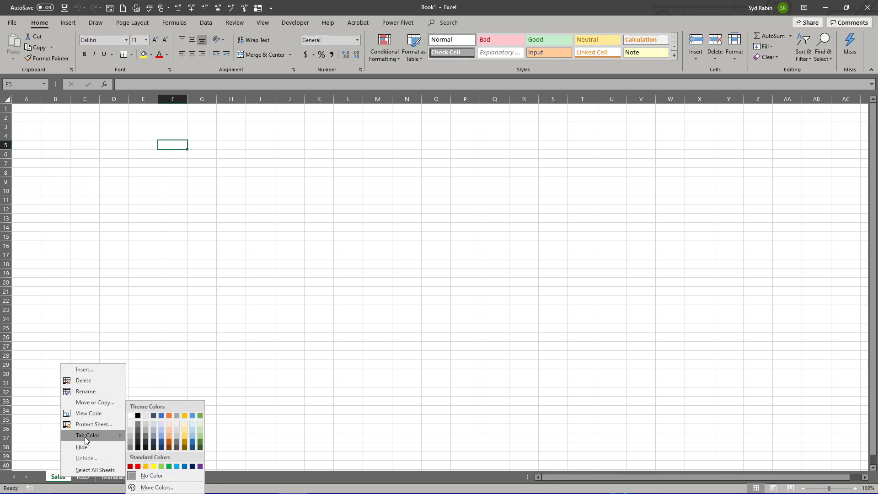
pyautogui.click(138, 467)
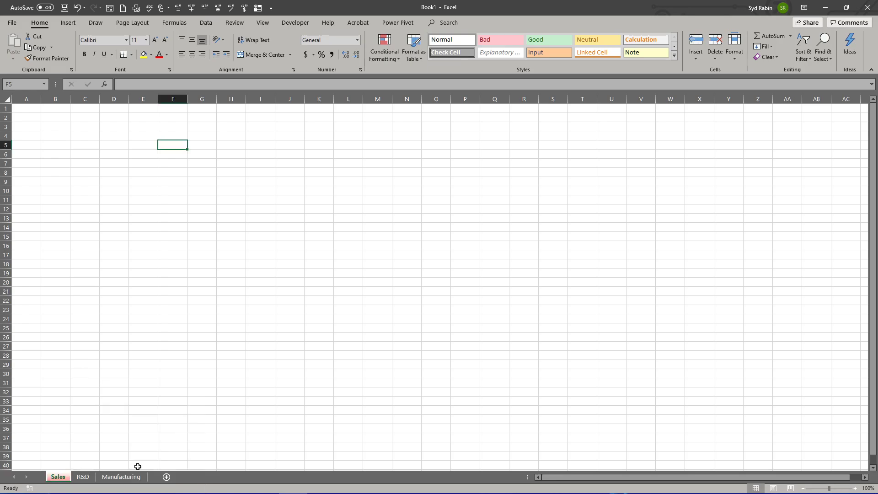
# Step: Set the tab color of the R&D worksheet to standard dark blue
pyautogui.rightClick(84, 478)
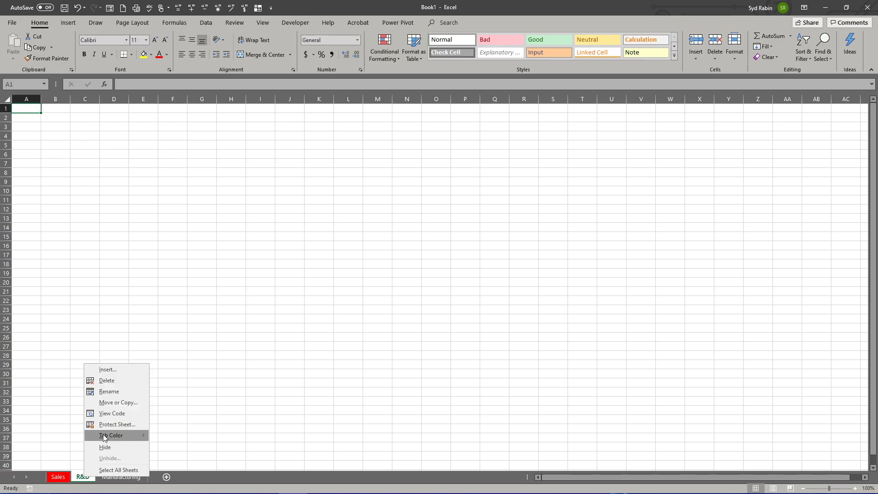
pyautogui.moveTo(109, 434)
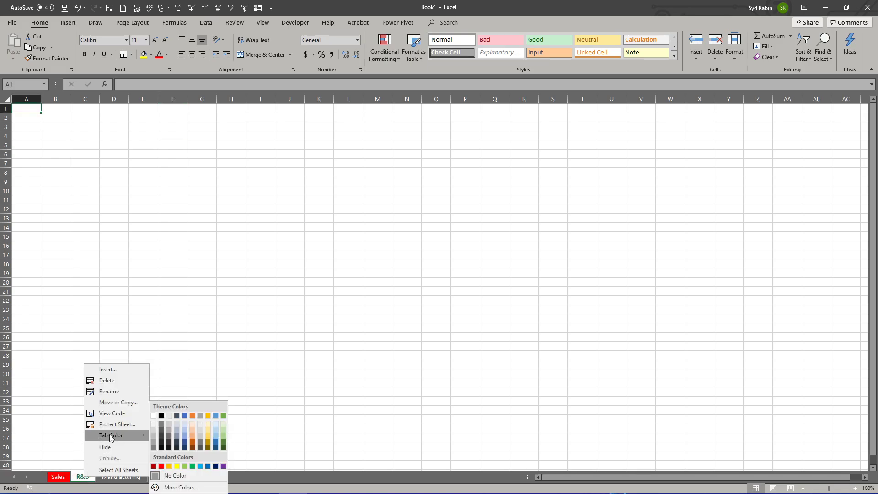
pyautogui.click(215, 467)
# Step: Set the tab color of the Manufacturing worksheet to standard yellow and return to the Sales worksheet
pyautogui.rightClick(124, 478)
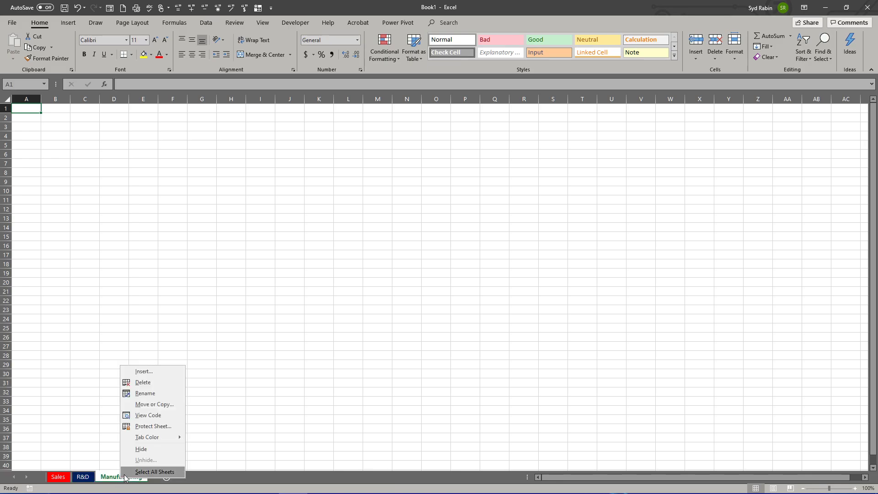
pyautogui.moveTo(155, 437)
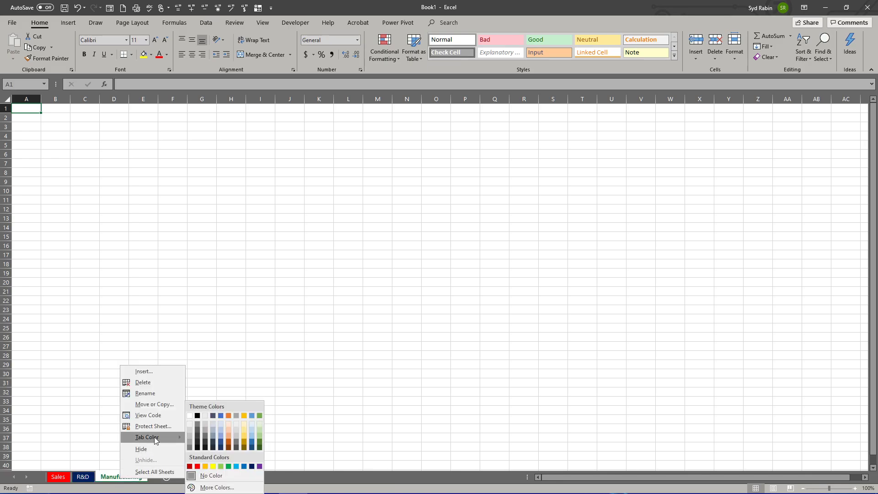
pyautogui.click(213, 466)
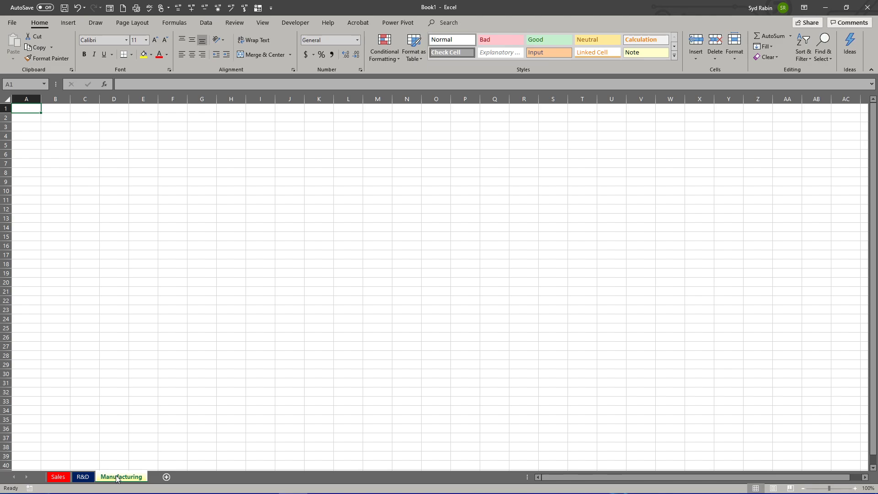
pyautogui.click(81, 476)
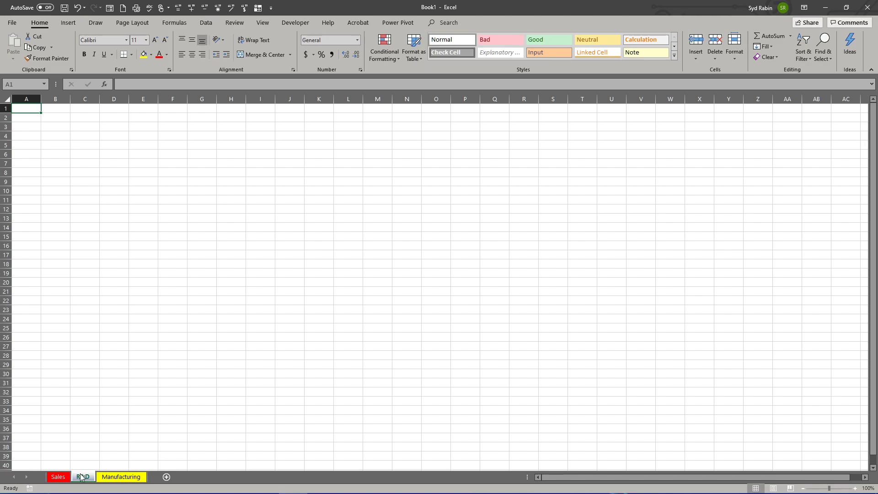
pyautogui.click(55, 476)
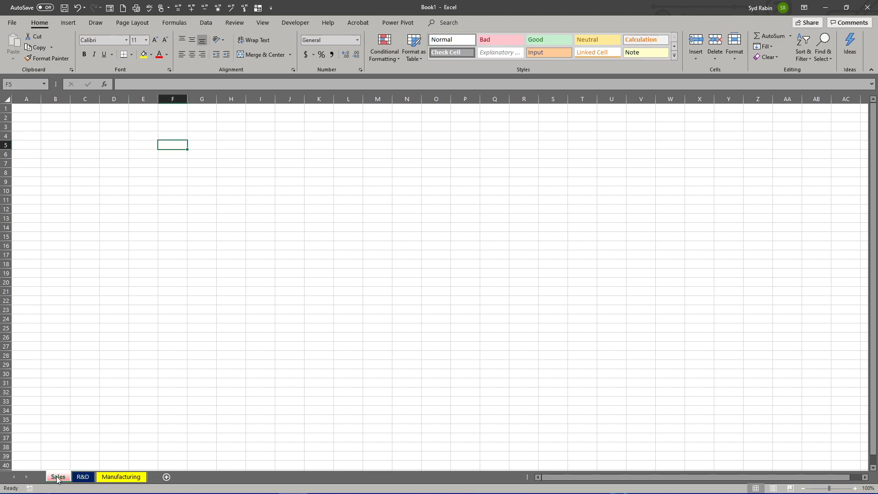
# Step: Switch between the Sales, R&D and Manufacturing worksheets to view their colored tabs, ending on Sales
pyautogui.click(82, 477)
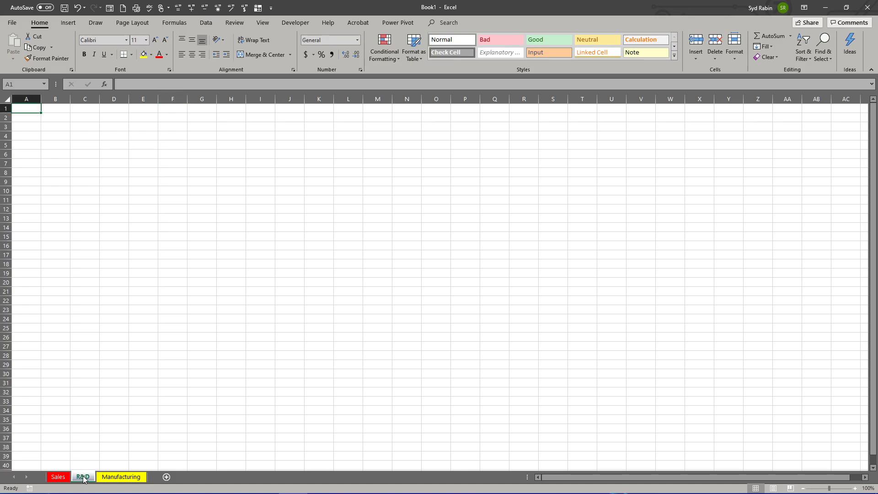
pyautogui.click(57, 477)
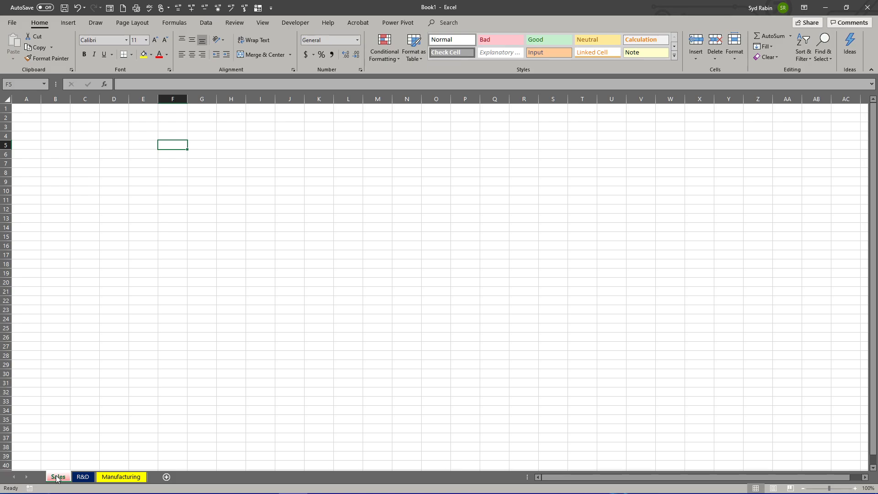
pyautogui.hotkey('ctrl', 'pagedown')
pyautogui.hotkey('ctrl', 'pagedown')
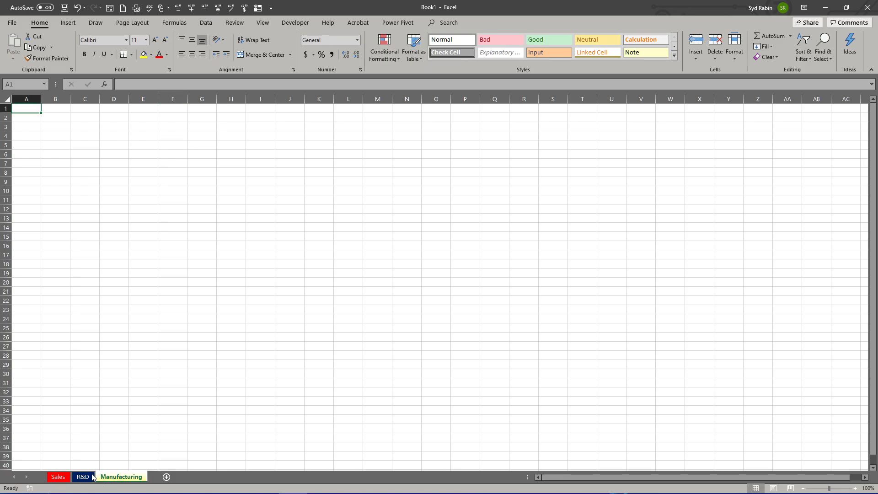
pyautogui.hotkey('ctrl', 'pageup')
pyautogui.hotkey('ctrl', 'pageup')
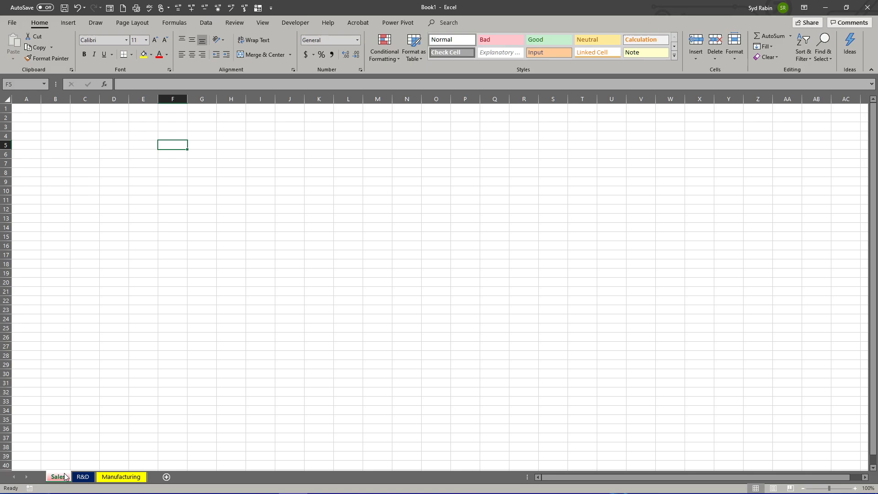
# Step: Add a new worksheet after Sales and rename it HR
pyautogui.click(166, 477)
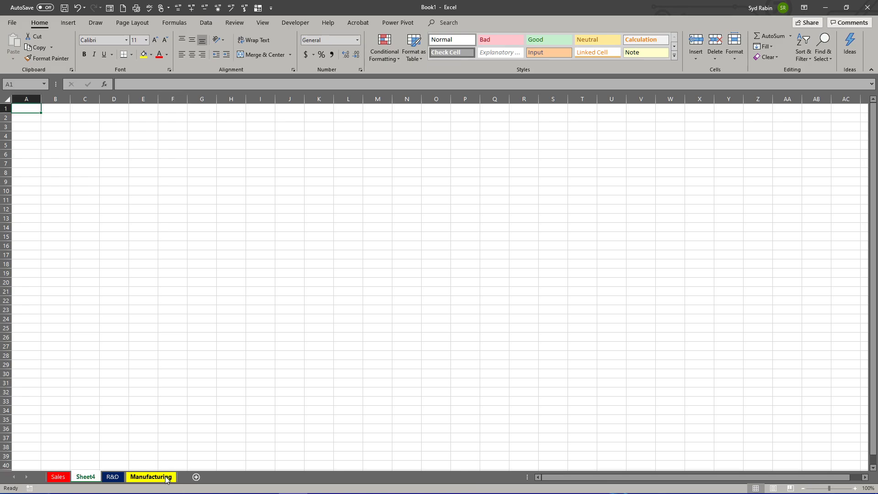
pyautogui.rightClick(84, 477)
pyautogui.click(109, 393)
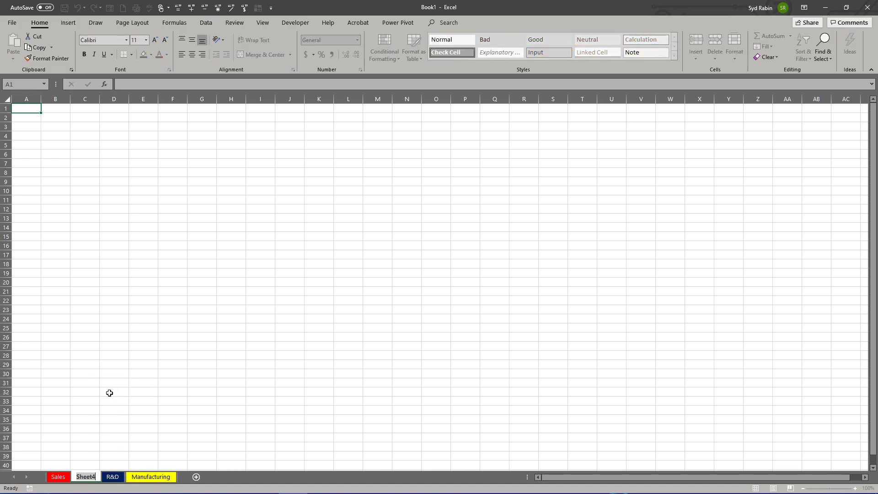
pyautogui.press('Return')
pyautogui.write('HR')
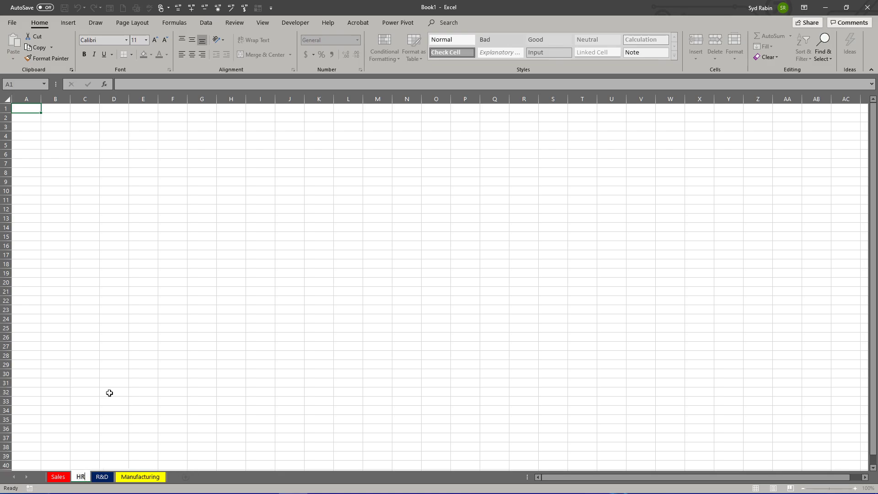
# Step: Set the tab color of the HR worksheet to standard yellow and compare it with the Manufacturing and R&D tabs
pyautogui.rightClick(87, 478)
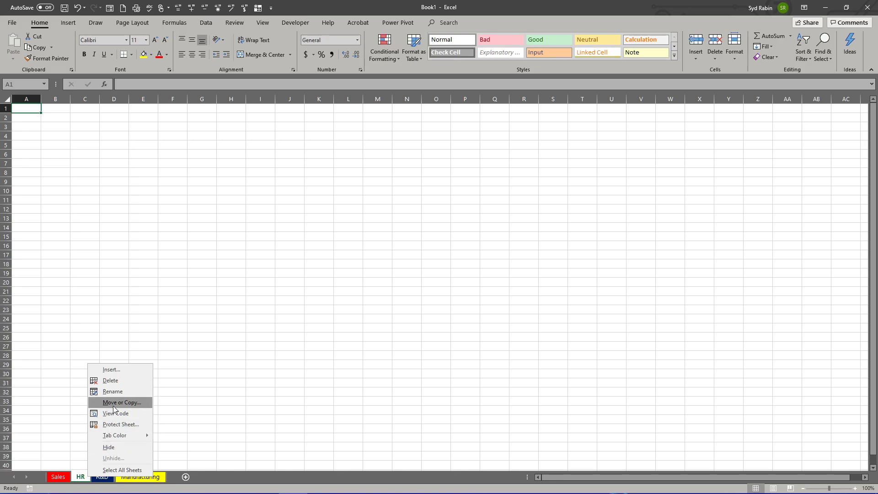
pyautogui.moveTo(129, 436)
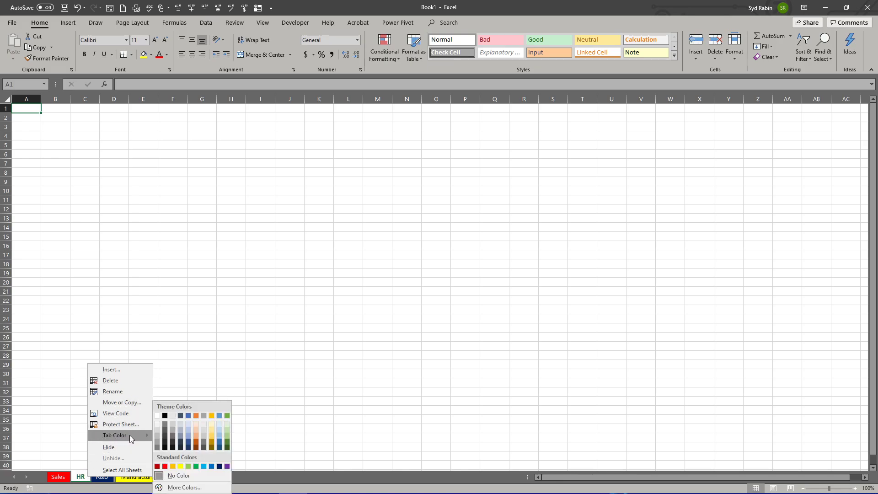
pyautogui.click(180, 466)
pyautogui.click(140, 477)
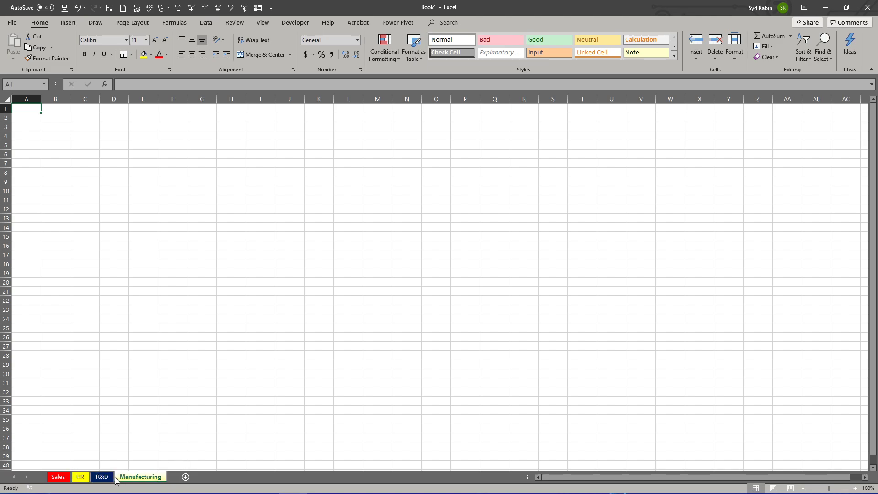
pyautogui.click(102, 476)
# Step: Set the tab color of the HR worksheet to standard green
pyautogui.rightClick(76, 478)
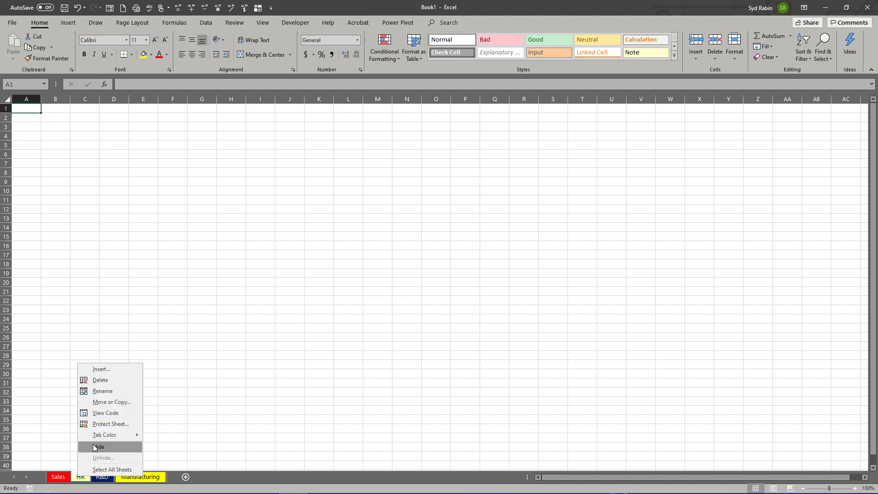
pyautogui.moveTo(104, 435)
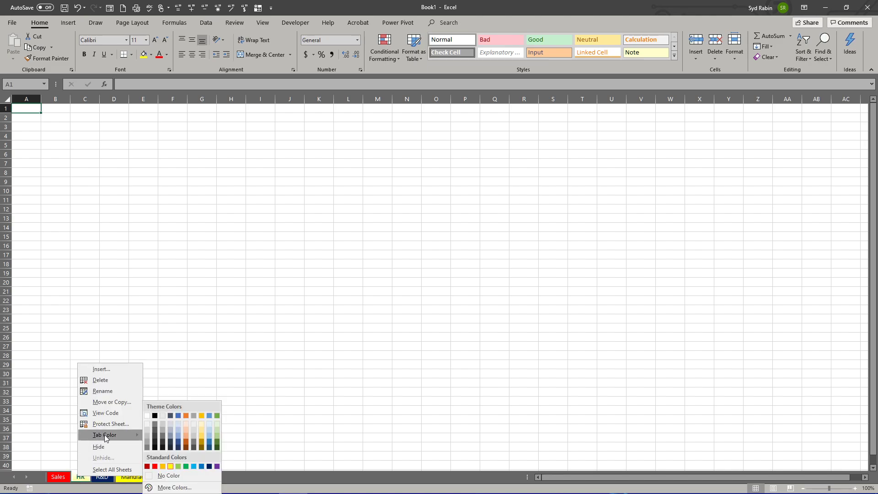
pyautogui.click(186, 467)
# Step: View the Sales, HR, R&D and Manufacturing worksheets one after another
pyautogui.click(58, 477)
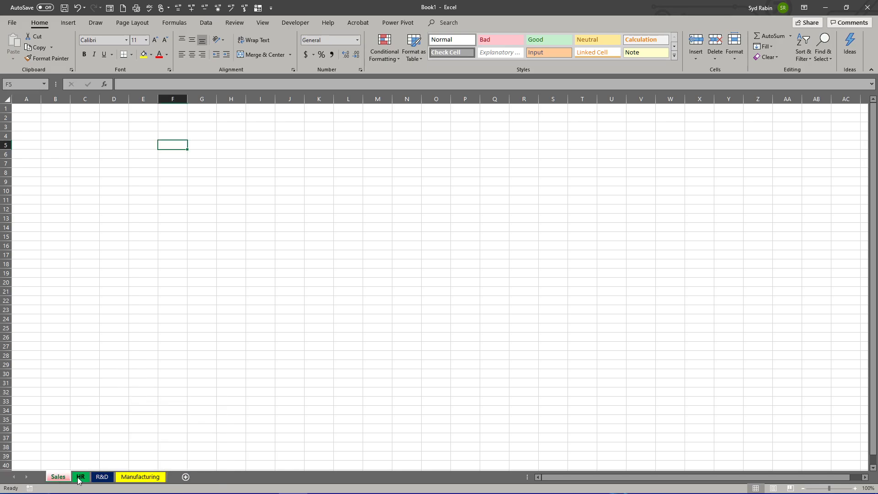
pyautogui.click(79, 478)
pyautogui.click(102, 477)
pyautogui.click(132, 476)
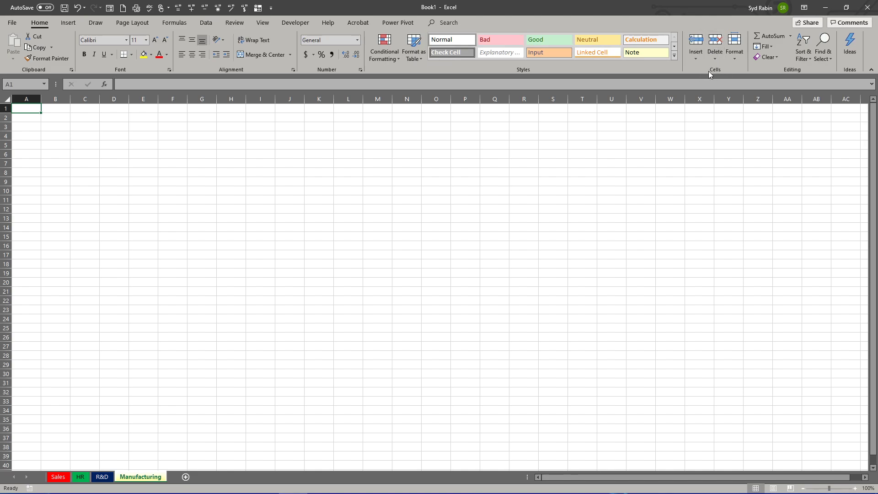
# Step: Look over the tab color options for the Manufacturing worksheet, and move that worksheet before Sales
pyautogui.click(735, 59)
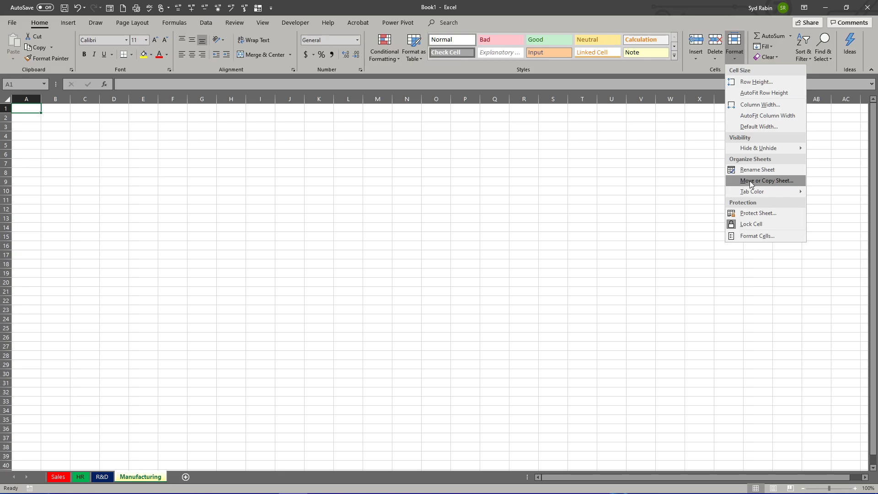
pyautogui.moveTo(750, 191)
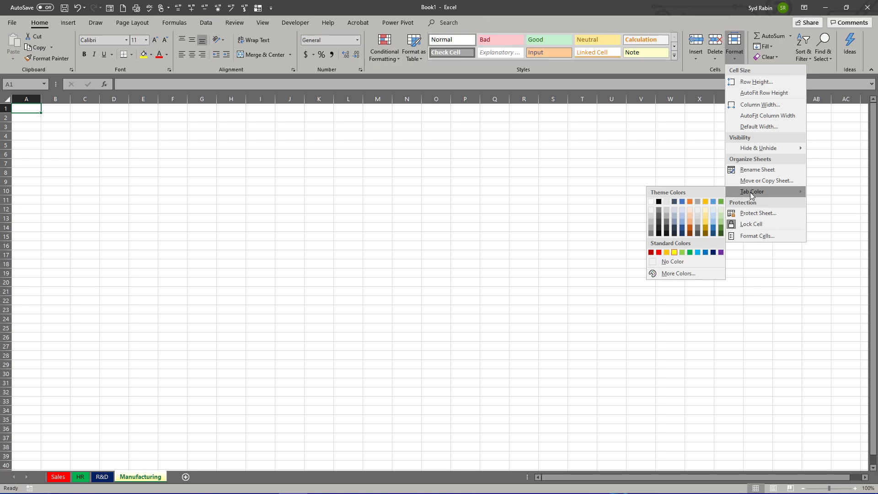
pyautogui.rightClick(141, 478)
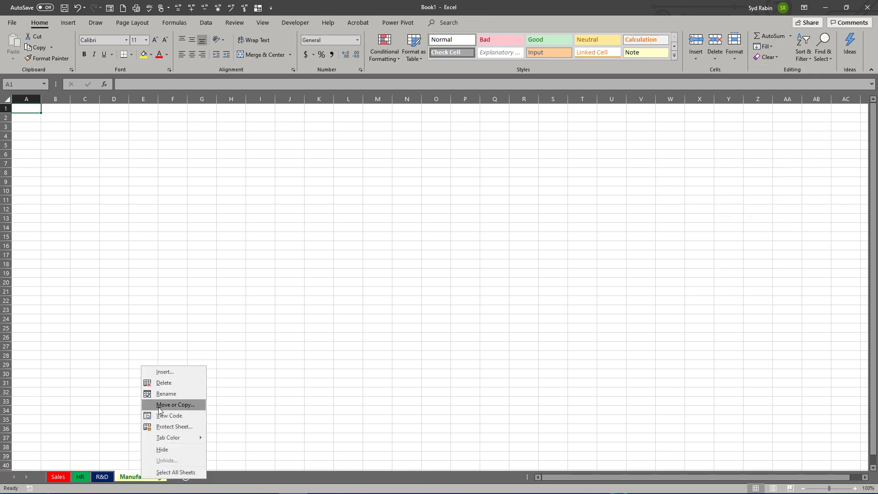
pyautogui.click(160, 405)
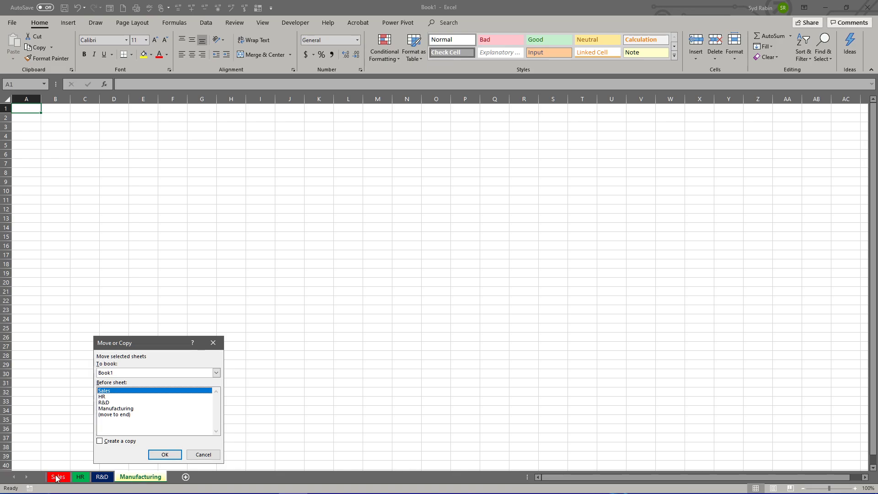
pyautogui.click(164, 455)
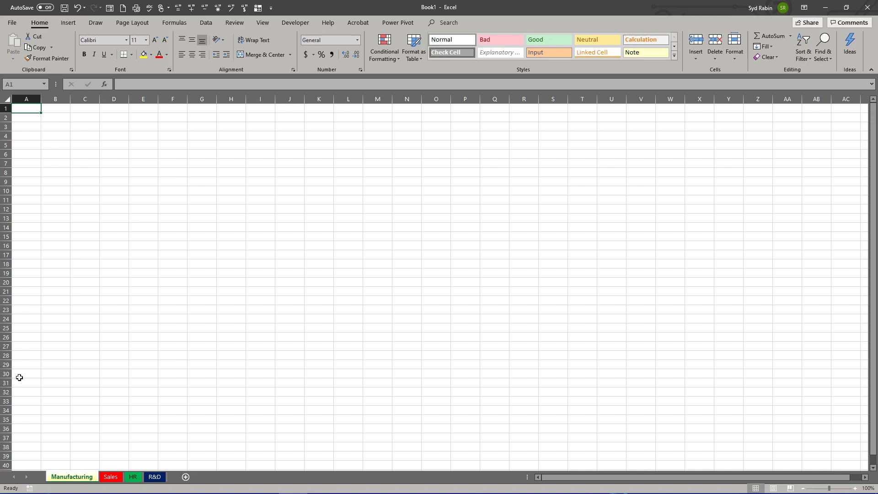
# Step: Look through the rows of the Manufacturing worksheet and select cell N18
pyautogui.scroll(-8, 19, 378)
pyautogui.scroll(8, 19, 378)
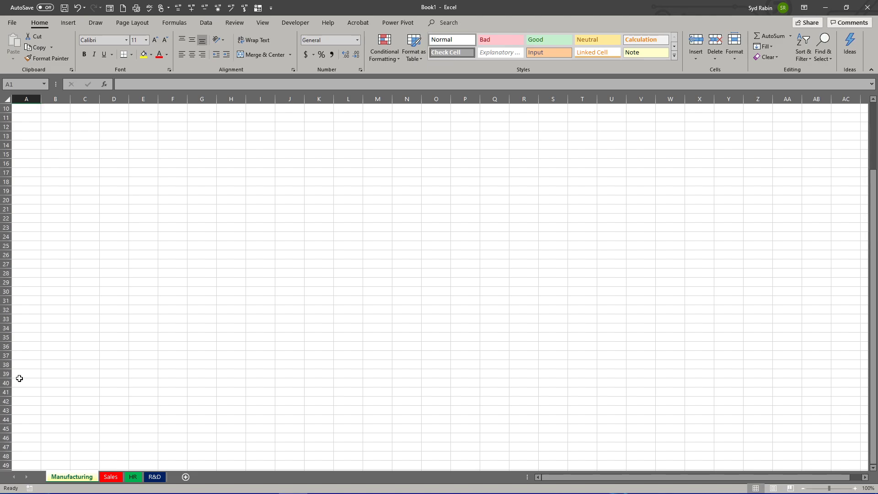
pyautogui.click(413, 265)
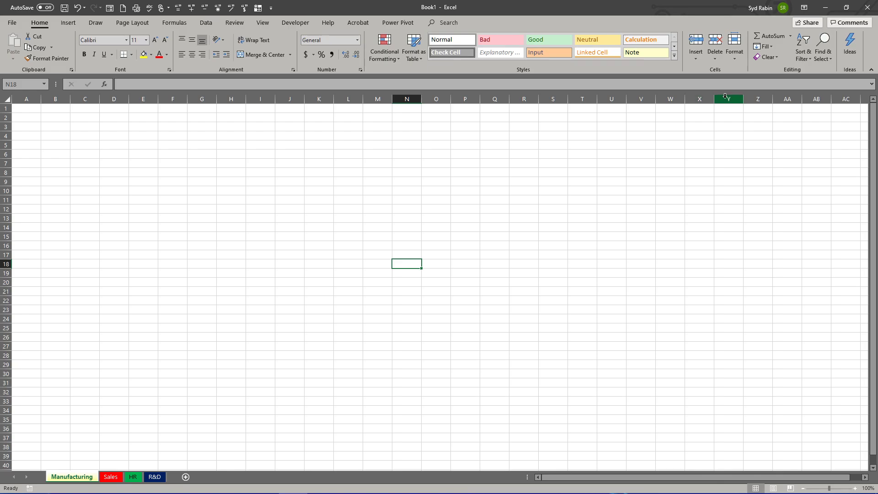
# Step: Select column Z, advance along row 1 to cell BB1 to see the double-letter columns, and return the view to column A
pyautogui.click(757, 100)
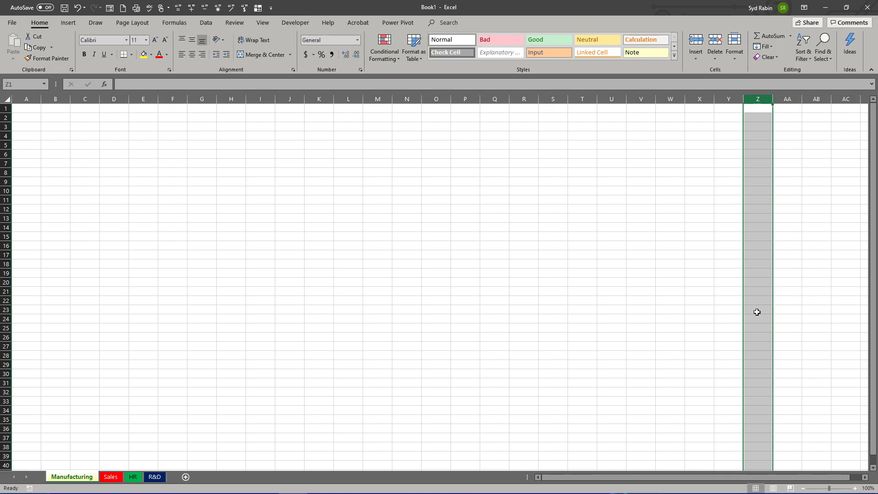
pyautogui.press('Right')
pyautogui.press('Right')
pyautogui.press('Right')
pyautogui.press('Right')
pyautogui.press('Right')
pyautogui.press('Right')
pyautogui.press('Right')
pyautogui.press('Right')
pyautogui.press('Right')
pyautogui.press('Right')
pyautogui.press('Right')
pyautogui.press('Right')
pyautogui.press('Right')
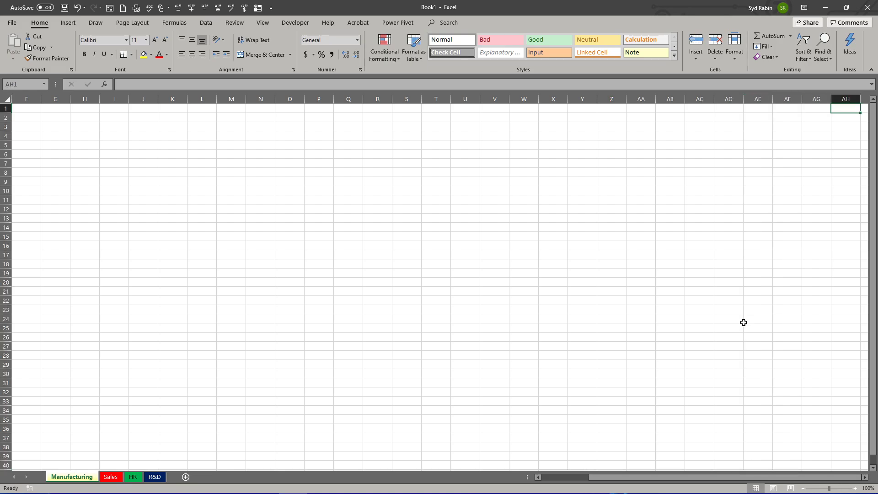
pyautogui.press('Right')
pyautogui.press('Right')
pyautogui.press('Right')
pyautogui.press('Right')
pyautogui.press('Right')
pyautogui.press('Right')
pyautogui.press('Right')
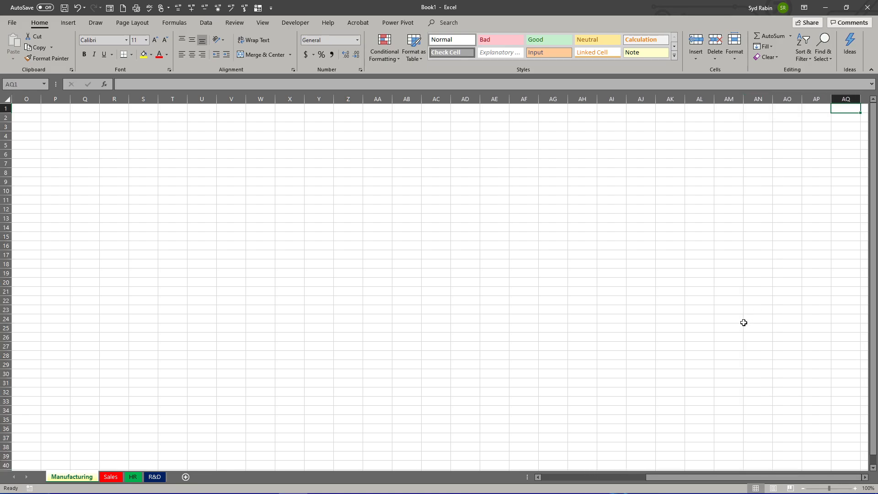
pyautogui.press('Right')
pyautogui.press('Right')
pyautogui.press('Right')
pyautogui.press('Right')
pyautogui.press('Right')
pyautogui.press('Right')
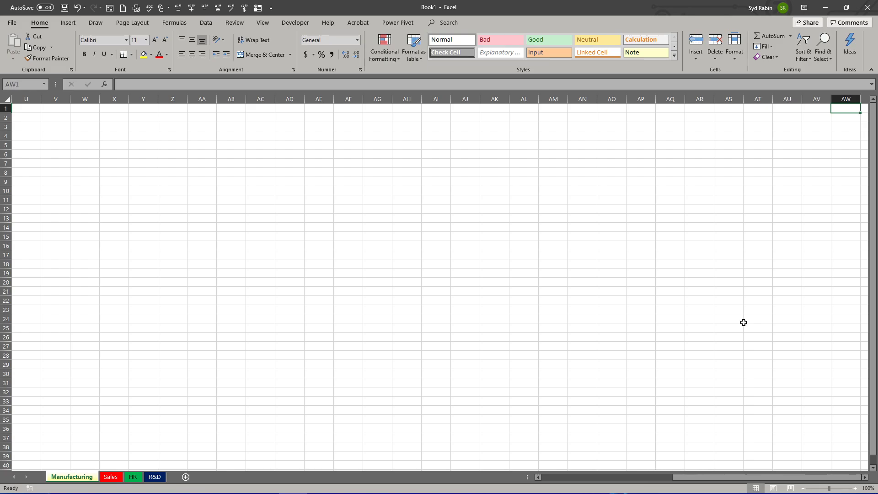
pyautogui.press('Right')
pyautogui.press('Right')
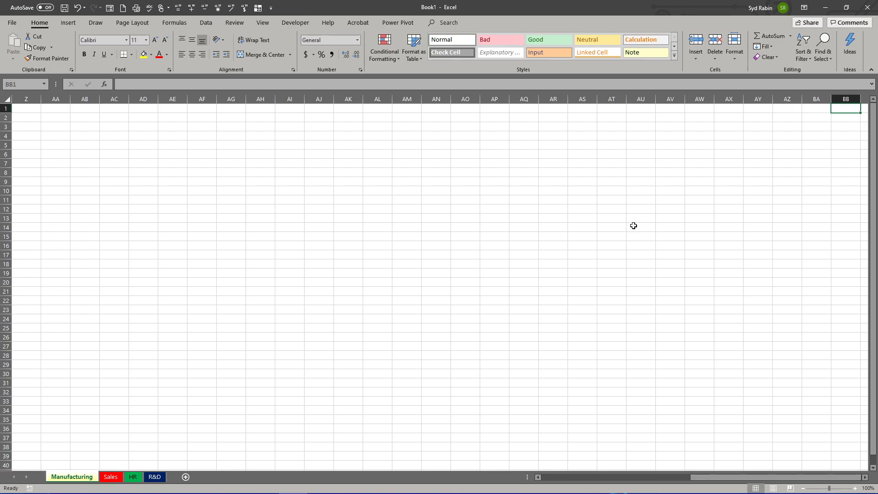
pyautogui.moveTo(713, 476); pyautogui.dragTo(525, 492)
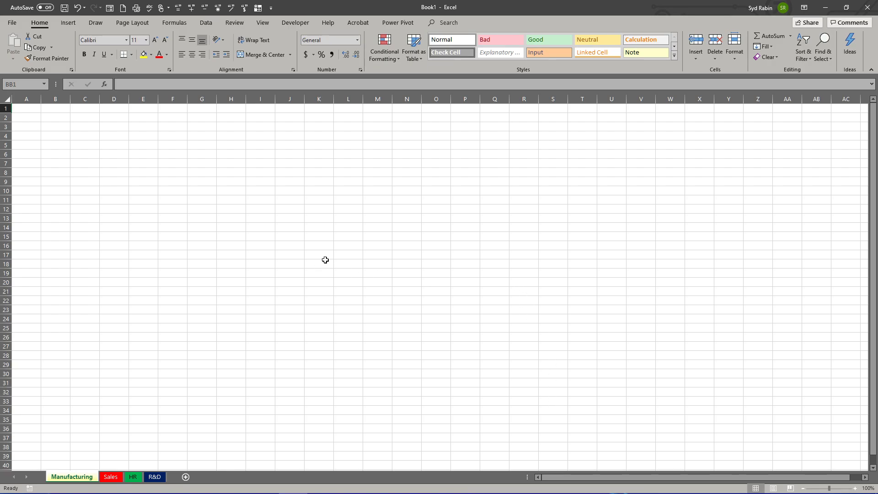
# Step: Select cells N15, D4 and A1 one after another, and select the range J3:L6
pyautogui.click(406, 237)
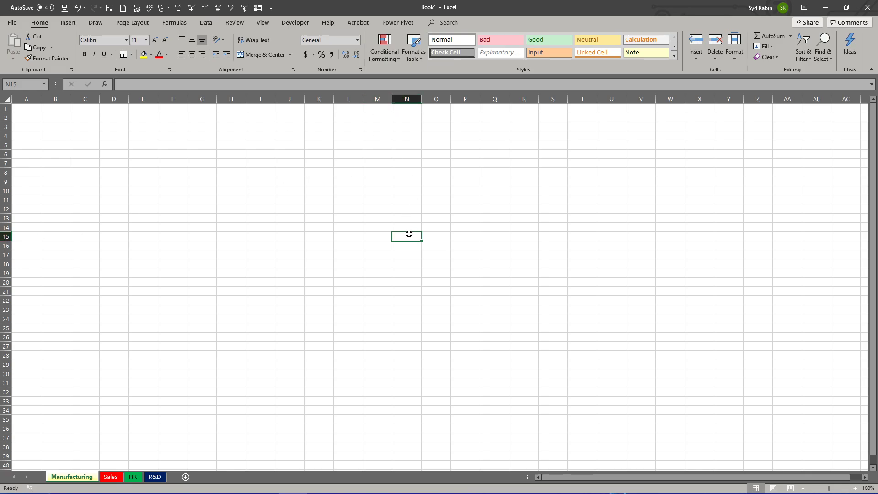
pyautogui.click(113, 137)
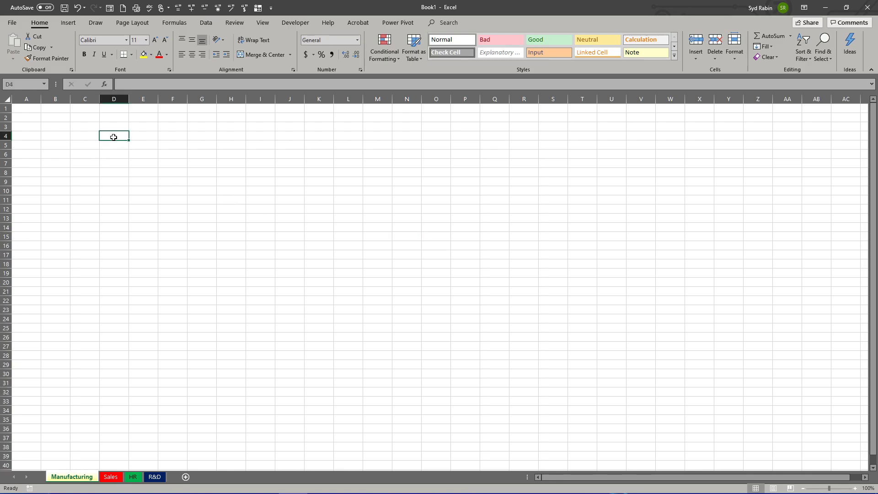
pyautogui.click(21, 107)
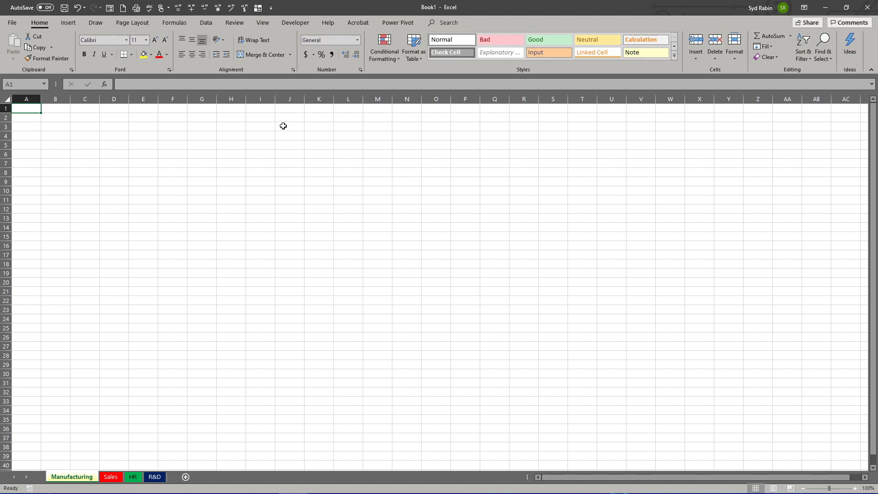
pyautogui.moveTo(283, 126); pyautogui.dragTo(361, 155)
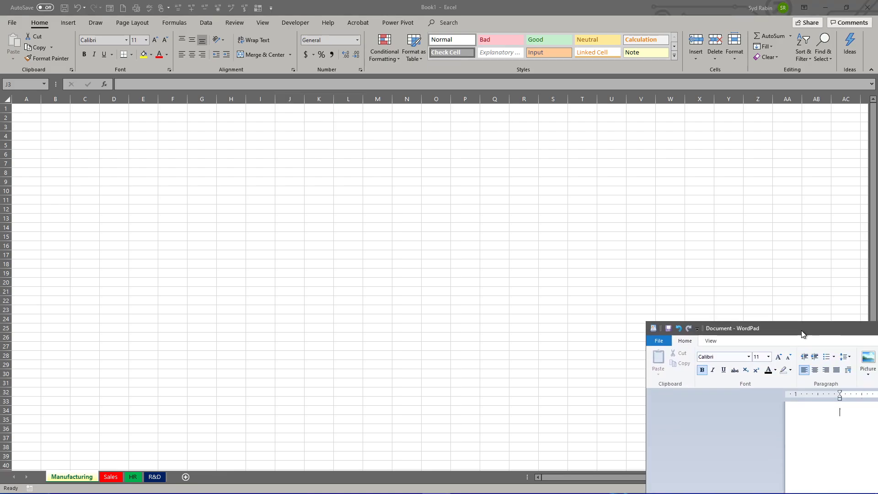
# Step: Move the WordPad window aside so the worksheet's first columns stay uncovered, and switch back to Excel
pyautogui.moveTo(802, 328); pyautogui.dragTo(261, 161)
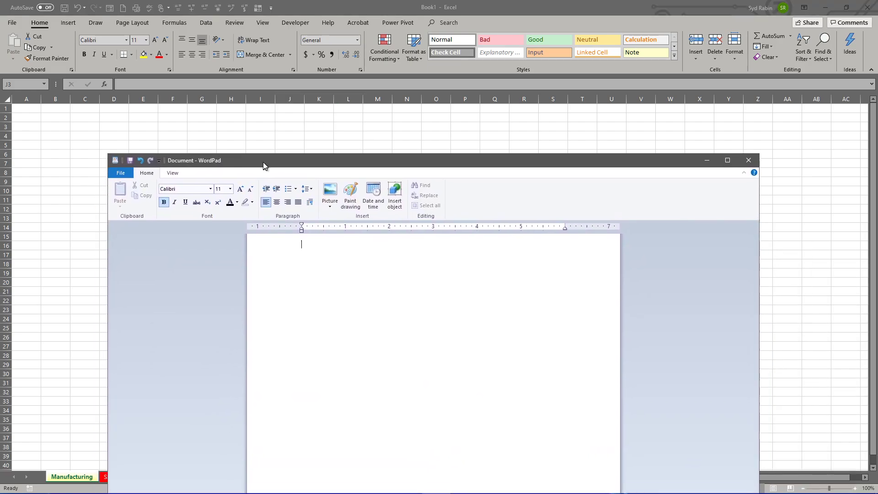
pyautogui.moveTo(327, 166); pyautogui.dragTo(648, 108)
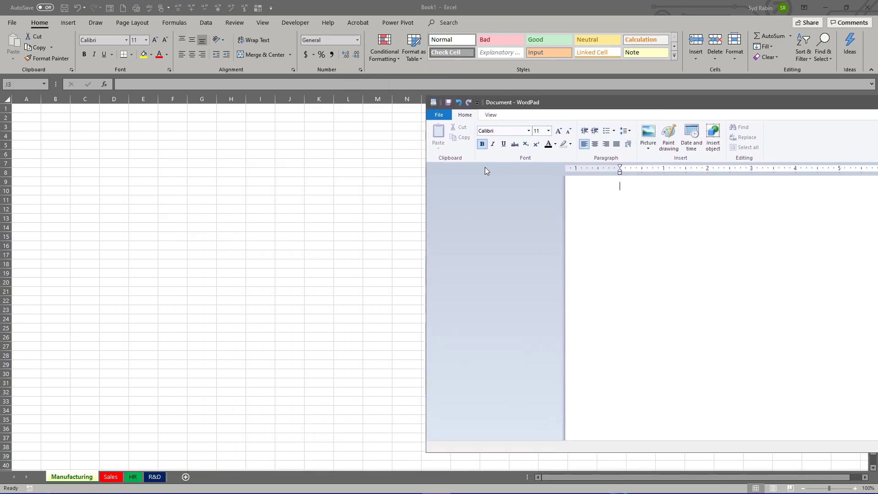
pyautogui.doubleClick(232, 160)
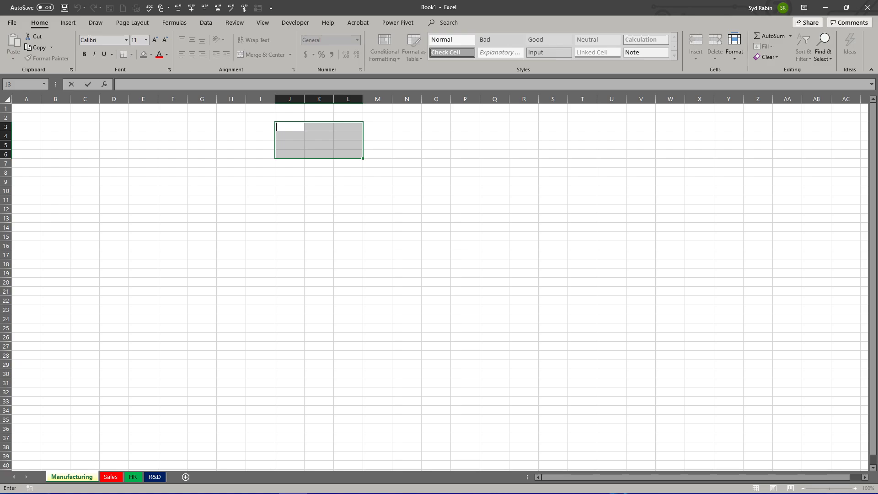
# Step: Switch to WordPad and back to Excel, and select the range A1:D5 on the Manufacturing worksheet
pyautogui.hotkey('alt', 'Tab')
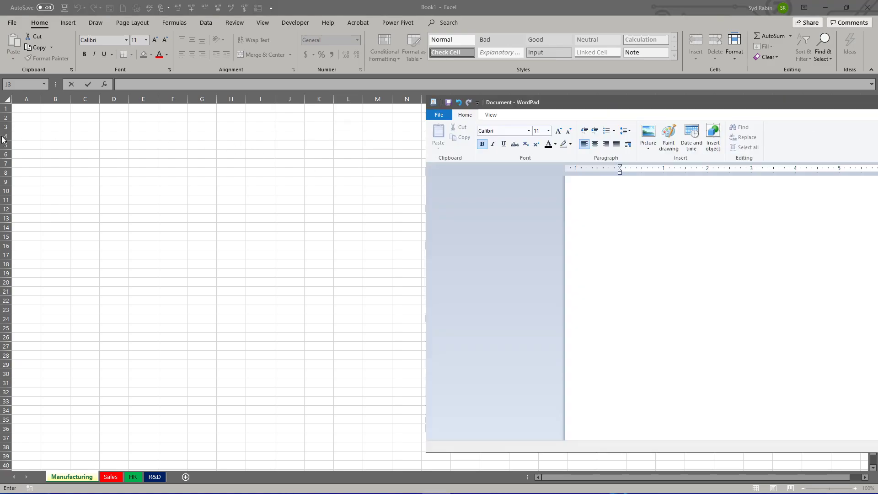
pyautogui.click(25, 111)
pyautogui.moveTo(25, 111); pyautogui.dragTo(103, 142)
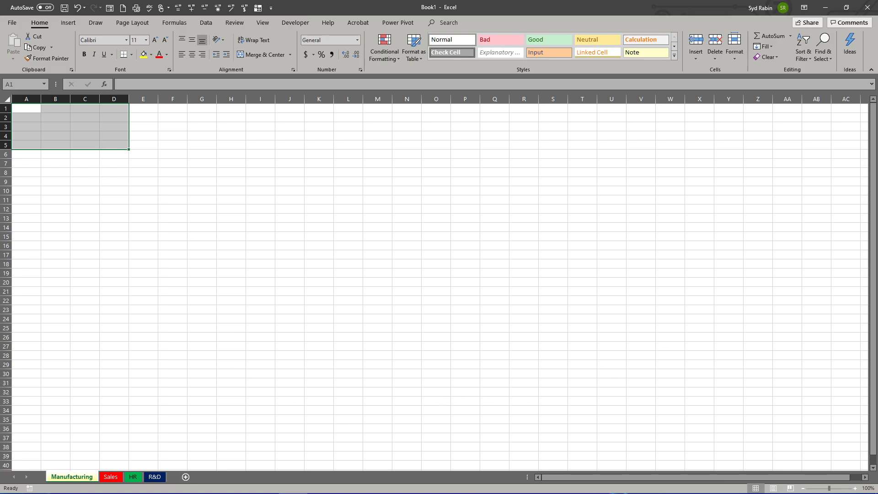
# Step: Write the range reference A1:D5 in the WordPad document, move its window aside, and switch back to Excel
pyautogui.moveTo(877, 149); pyautogui.dragTo(662, 115)
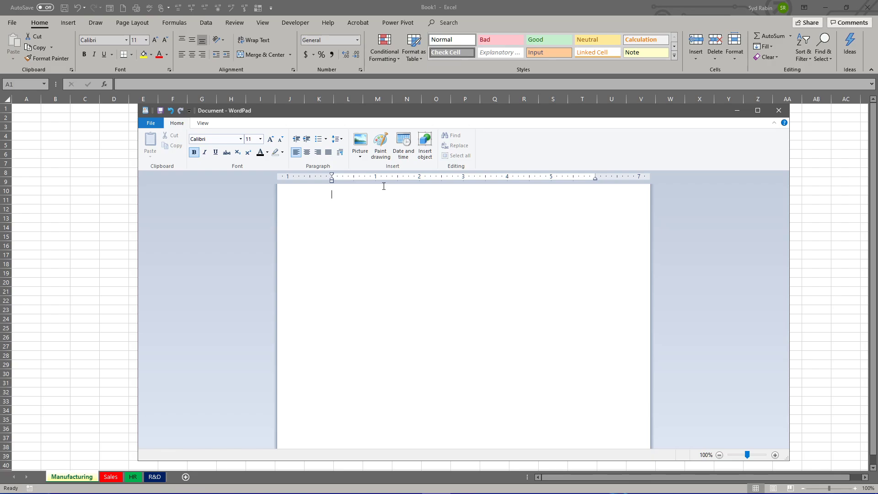
pyautogui.press('capslock')
pyautogui.write('A1ld')
pyautogui.press('BackSpace')
pyautogui.write('1:d')
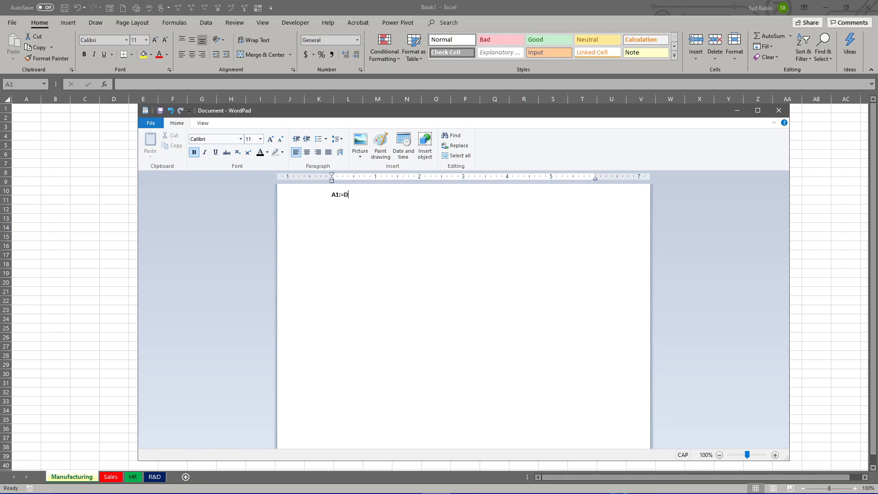
pyautogui.press('BackSpace')
pyautogui.write('D')
pyautogui.moveTo(346, 114); pyautogui.dragTo(645, 105)
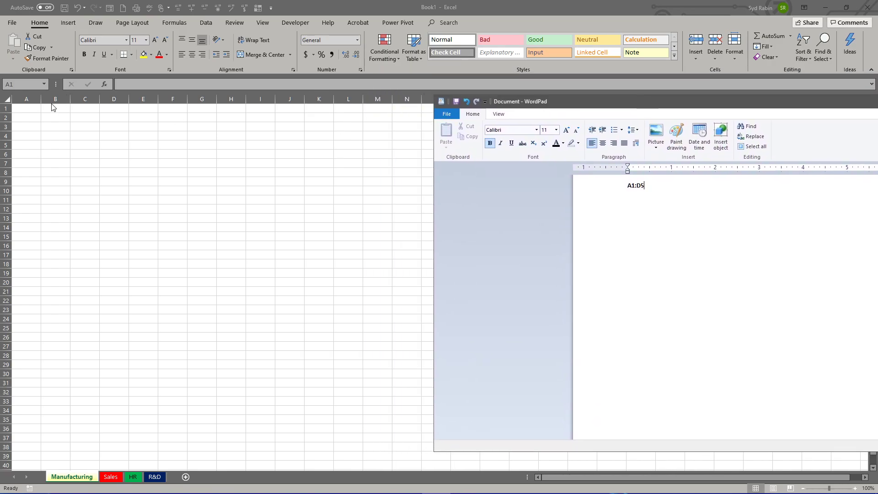
pyautogui.click(30, 108)
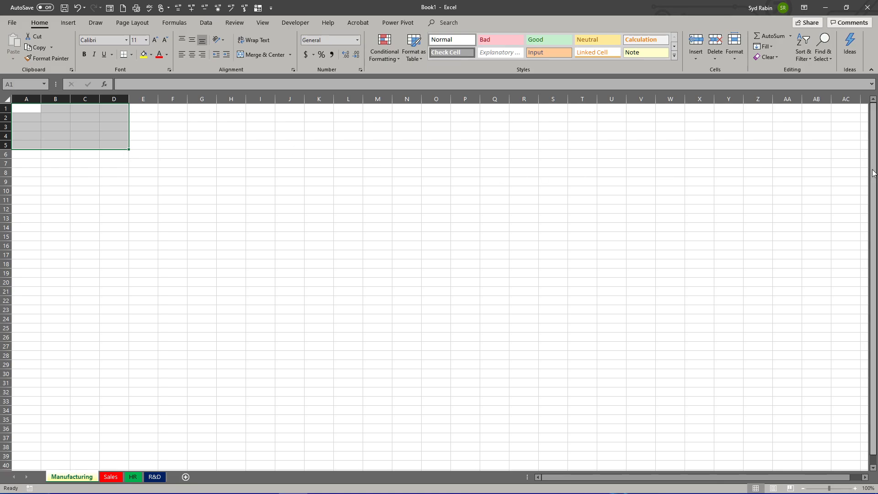
# Step: Switch to WordPad, add the words "range of cells" after A1:D5, and move its window aside to return to Excel
pyautogui.hotkey('alt', 'Tab')
pyautogui.moveTo(597, 79); pyautogui.dragTo(632, 90)
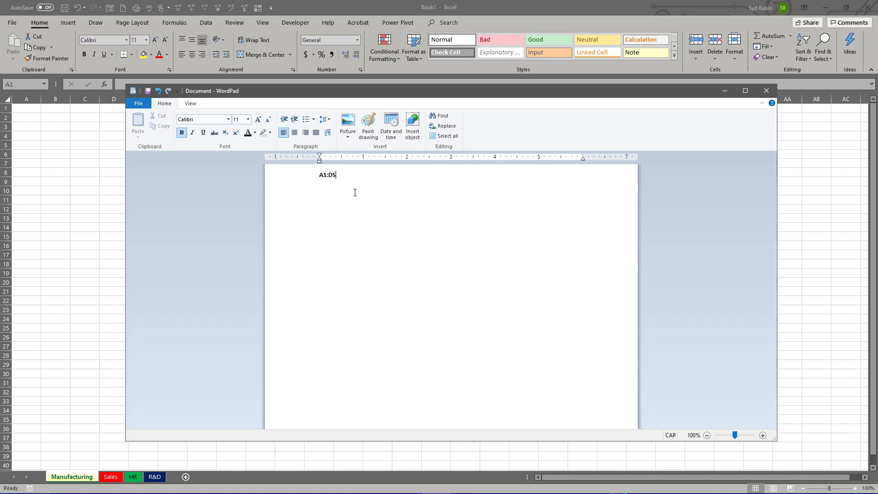
pyautogui.moveTo(411, 94); pyautogui.dragTo(172, 129)
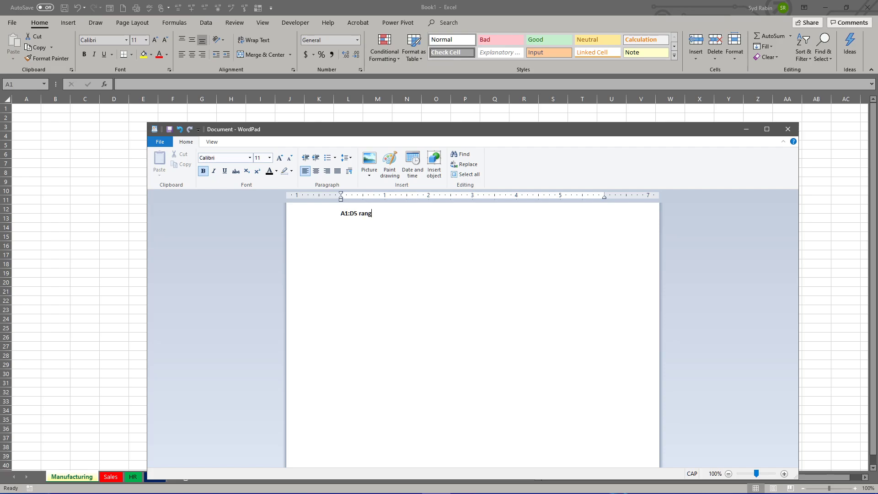
pyautogui.write('e OF')
pyautogui.press('BackSpace')
pyautogui.press('BackSpace')
pyautogui.press('capslock')
pyautogui.write('of cells')
pyautogui.moveTo(385, 132); pyautogui.dragTo(877, 91)
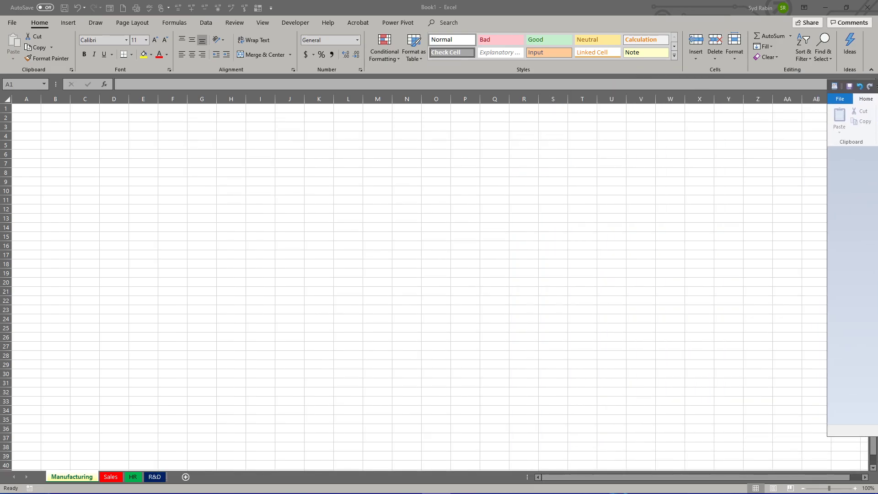
pyautogui.click(22, 85)
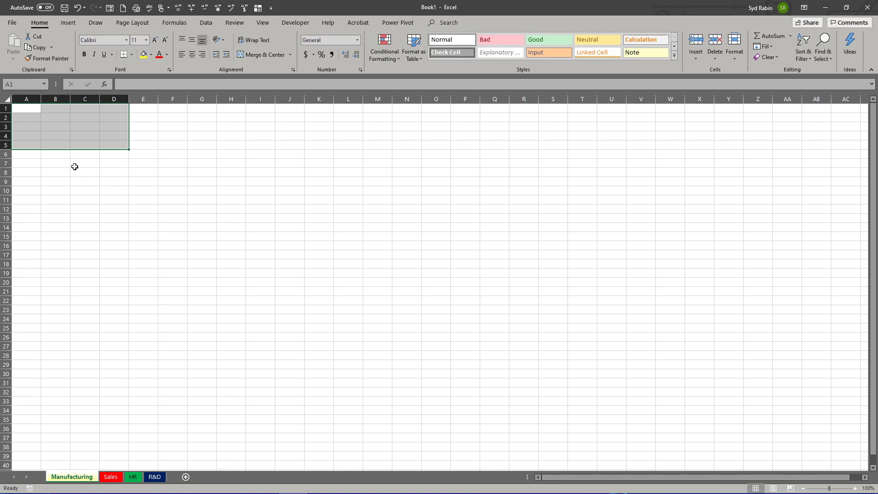
# Step: Select C9, F7, the range H7:J12, H7 and E12 in turn, checking each address in the Name Box
pyautogui.click(82, 183)
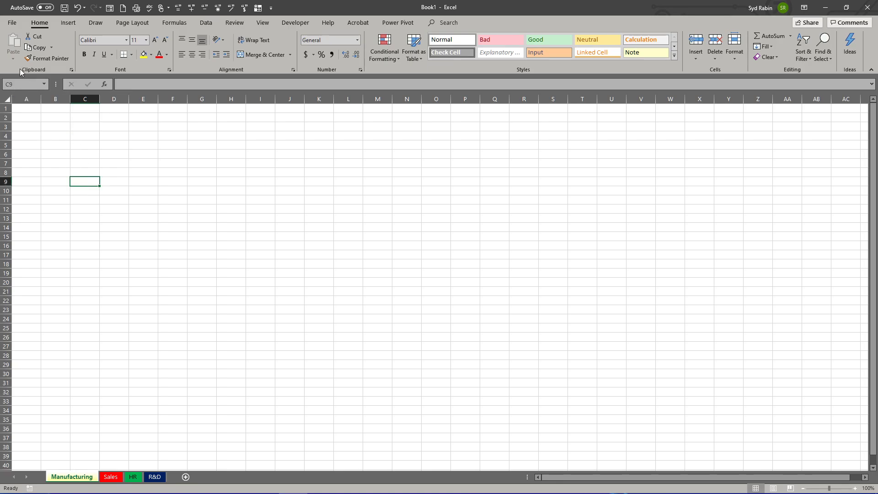
pyautogui.click(171, 163)
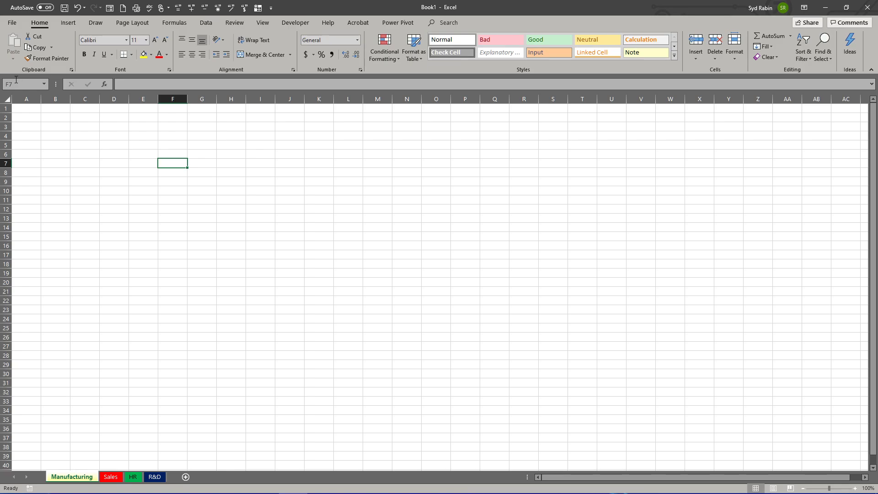
pyautogui.moveTo(230, 163); pyautogui.dragTo(289, 206)
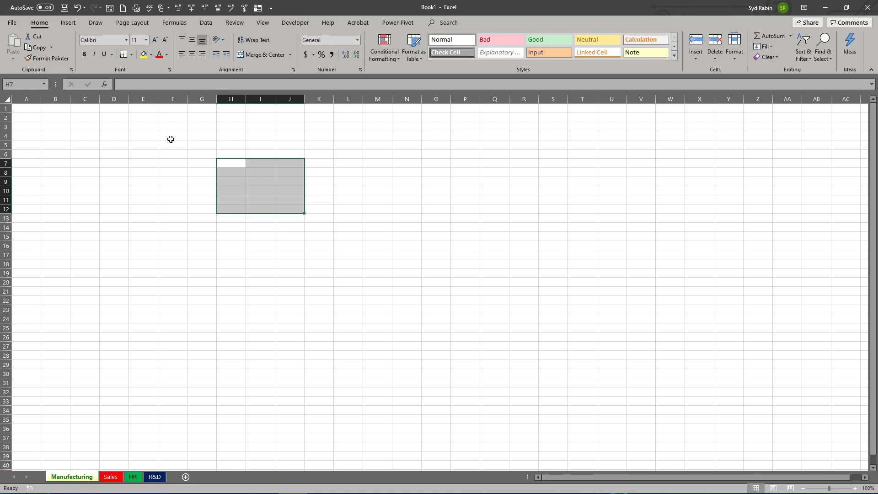
pyautogui.click(228, 163)
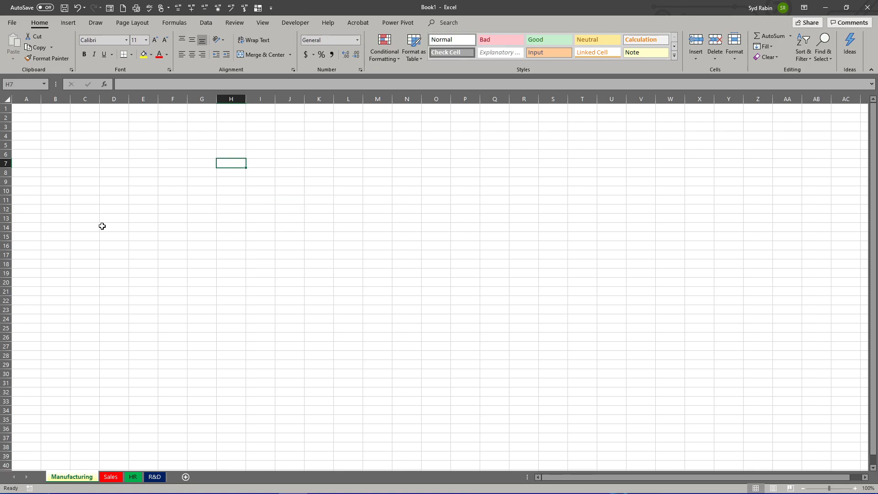
pyautogui.click(140, 208)
pyautogui.click(21, 84)
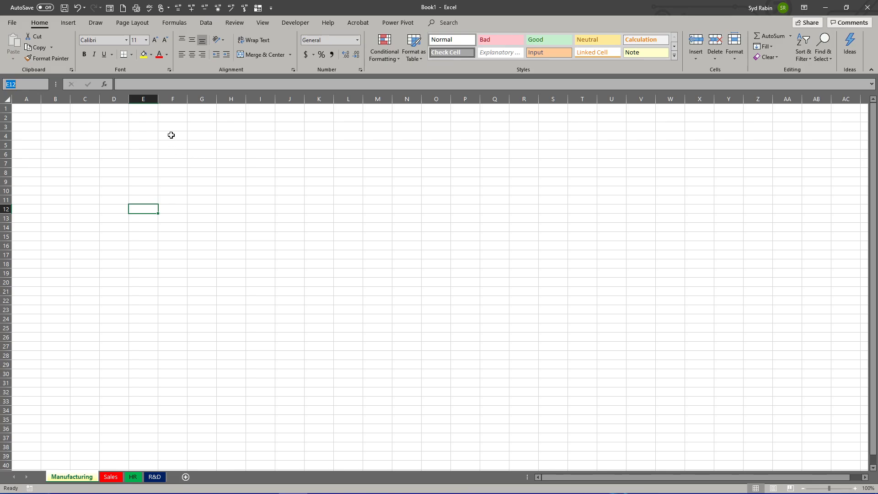
# Step: Name the cell range F4:F8 on the Manufacturing worksheet SATURN
pyautogui.moveTo(171, 135); pyautogui.dragTo(174, 169)
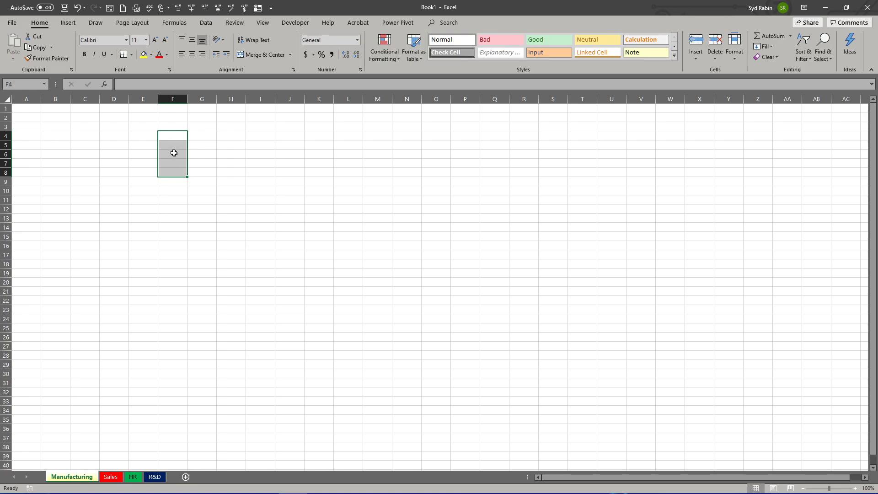
pyautogui.click(17, 83)
pyautogui.write('sa')
pyautogui.press('BackSpace')
pyautogui.press('BackSpace')
pyautogui.write('Ma')
pyautogui.press('BackSpace')
pyautogui.press('BackSpace')
pyautogui.write('SATURN')
# Step: Check the defined name SATURN and the range it refers to in the Name Manager, and close it
pyautogui.click(173, 23)
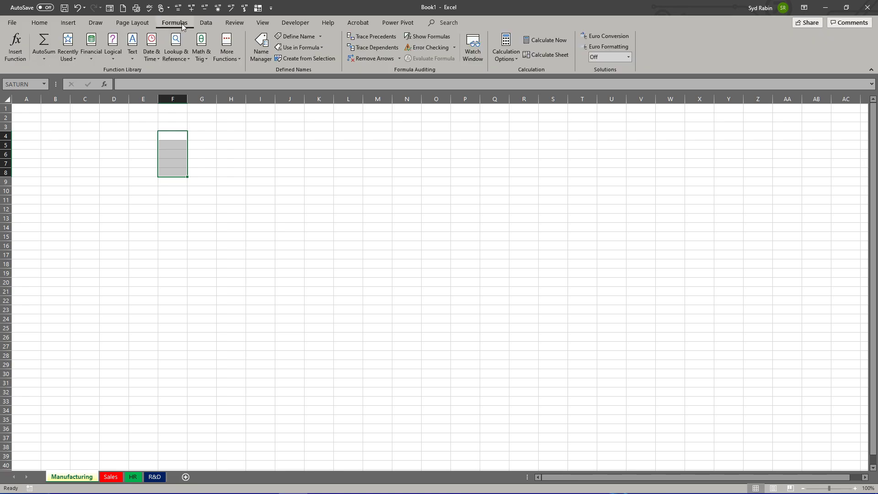
pyautogui.click(262, 57)
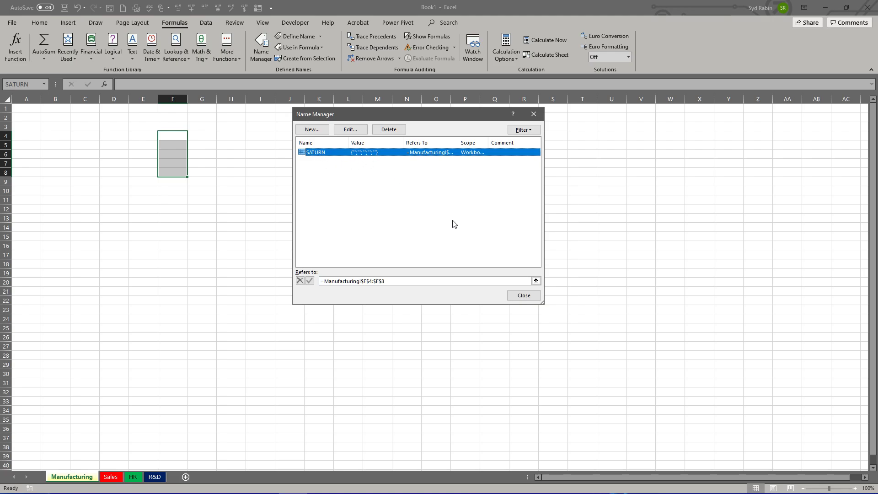
pyautogui.click(524, 296)
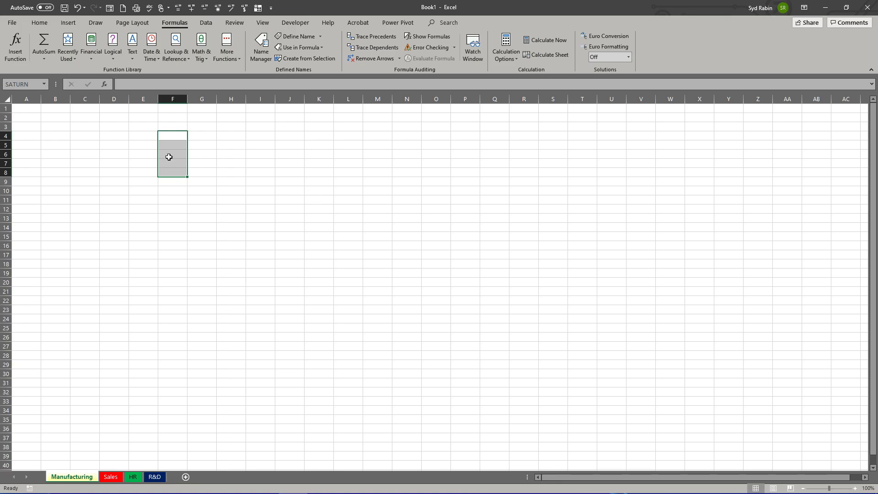
pyautogui.click(226, 137)
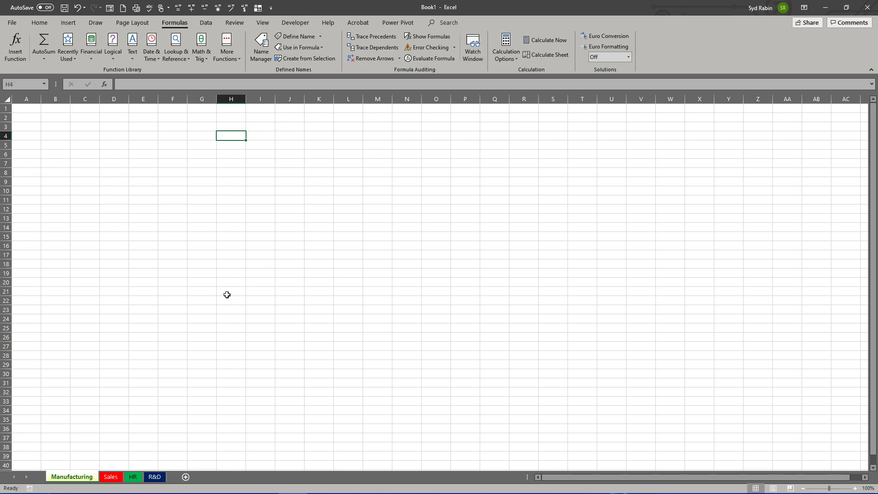
pyautogui.click(228, 173)
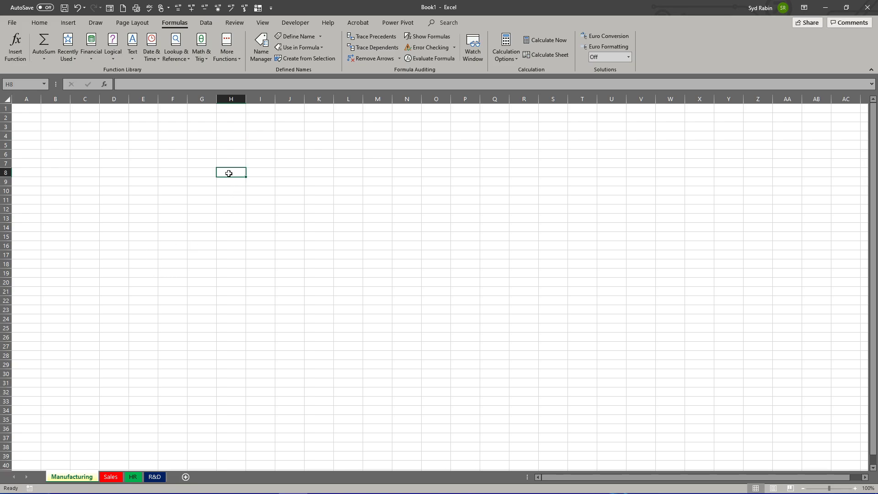
pyautogui.click(267, 173)
pyautogui.click(296, 172)
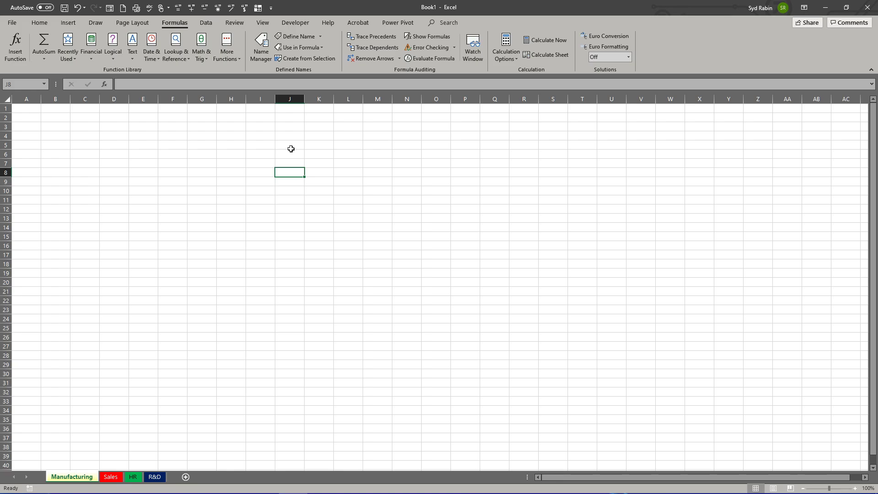
# Step: Enter the column headings WEST, NORTH, EAST and SOUTH in cells G5 to J5, and select the range G5:J6
pyautogui.click(199, 146)
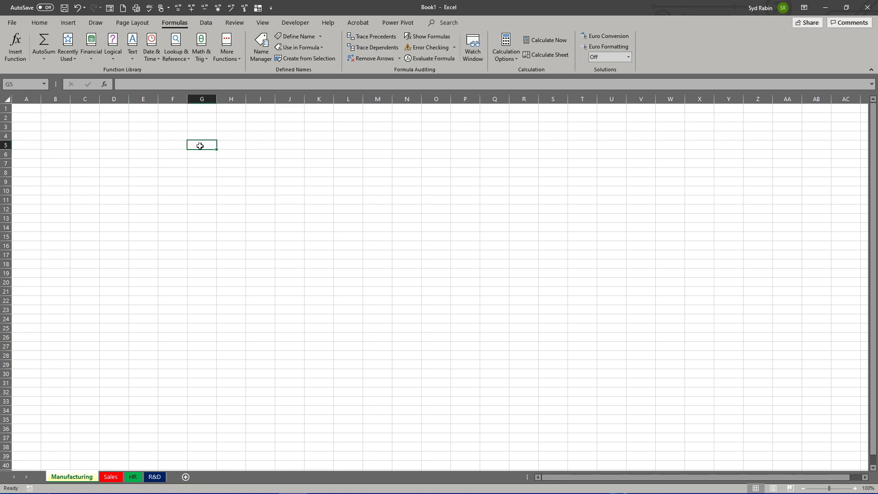
pyautogui.write('WEST')
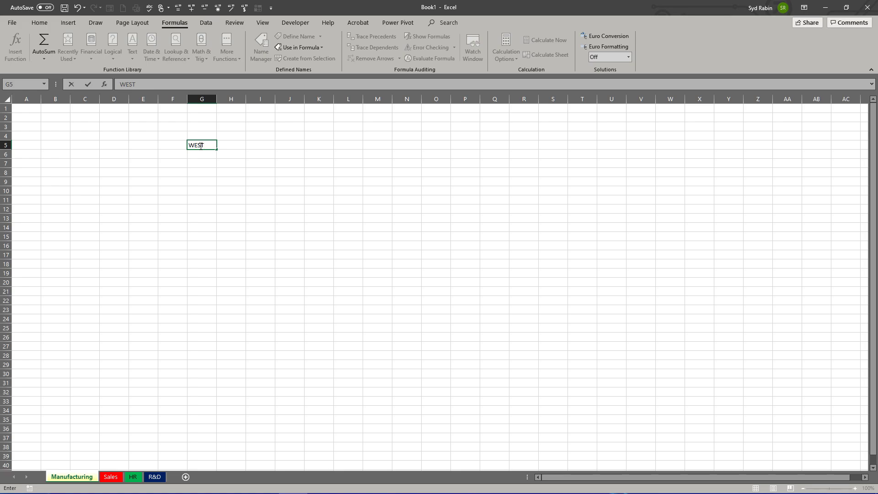
pyautogui.press('Tab')
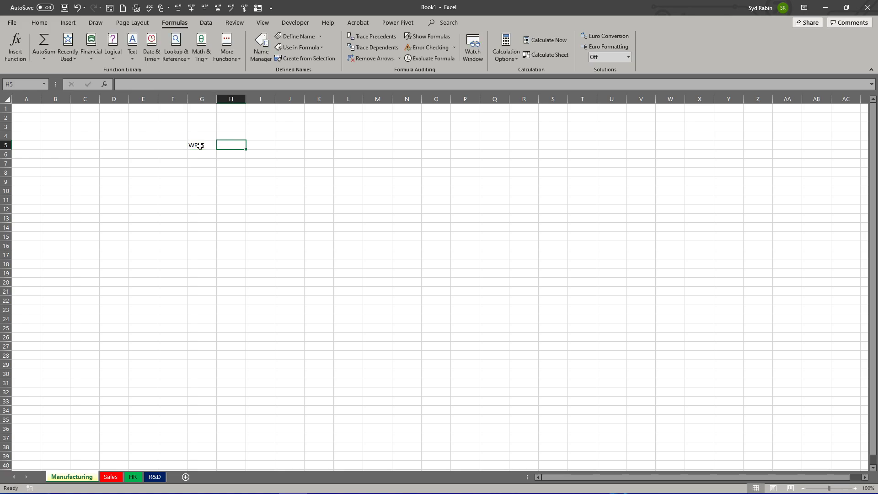
pyautogui.write('NORTH')
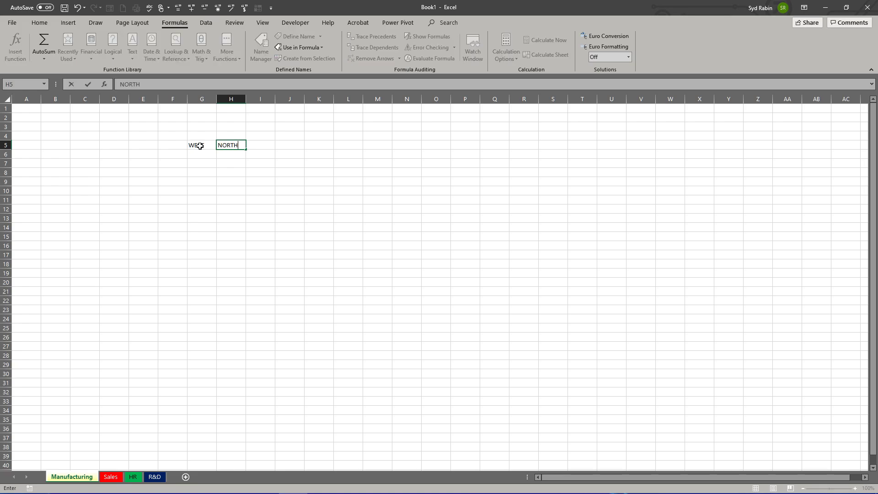
pyautogui.press('Tab')
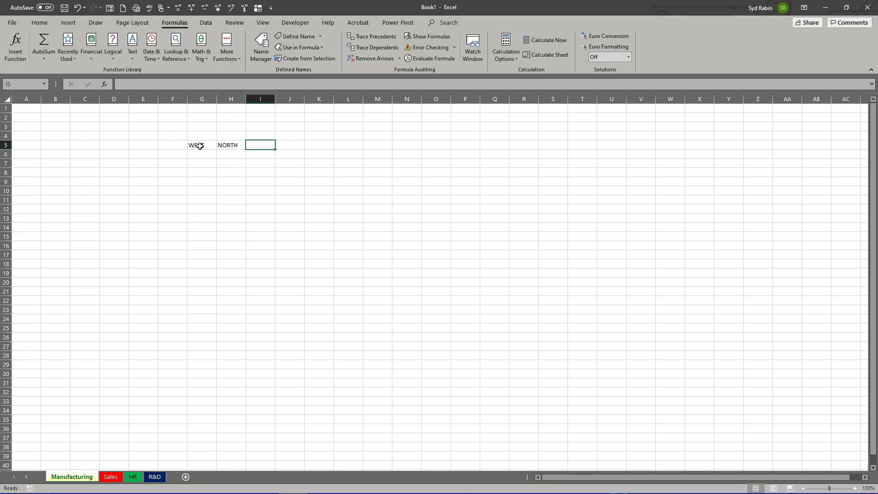
pyautogui.write('EAST')
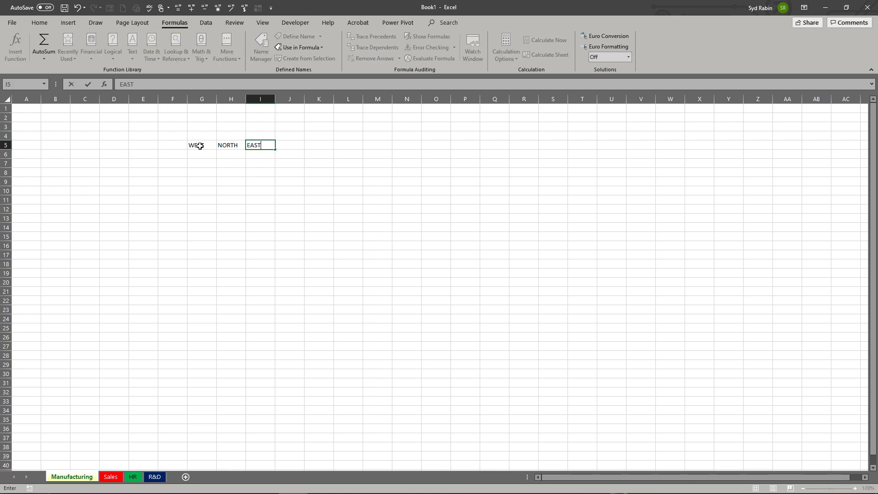
pyautogui.press('Tab')
pyautogui.write('SOUTH')
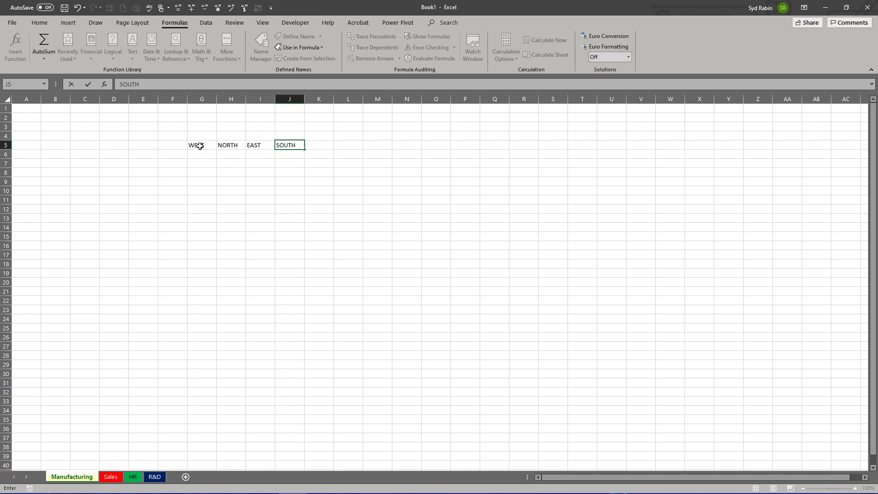
pyautogui.press('Return')
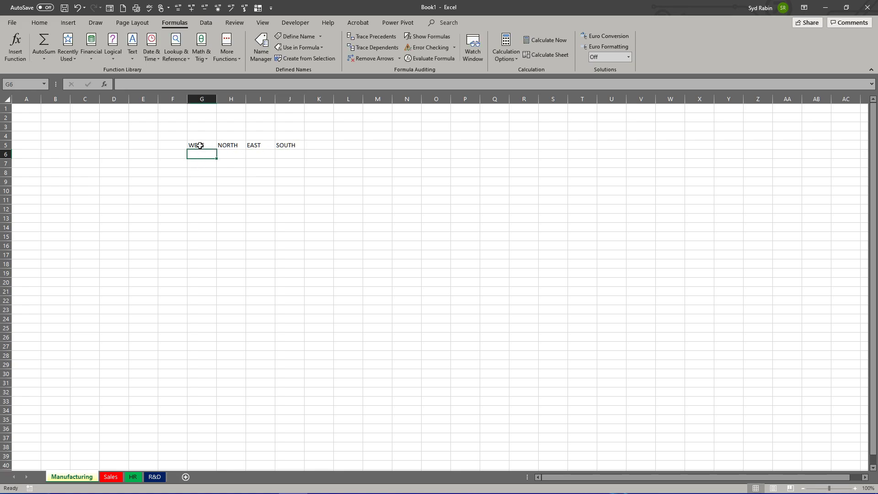
pyautogui.moveTo(203, 145); pyautogui.dragTo(289, 155)
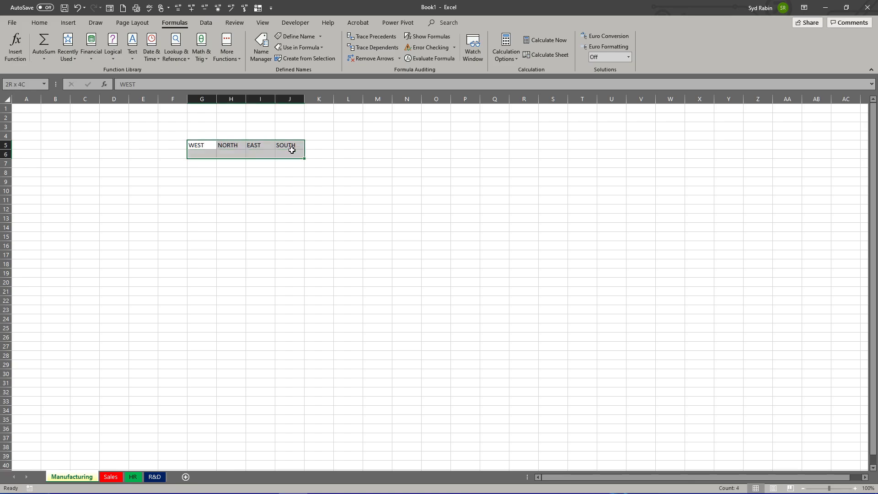
# Step: Enter the row labels Q1, Q2, Q3 and Q4 in cells E7 to E10
pyautogui.click(143, 162)
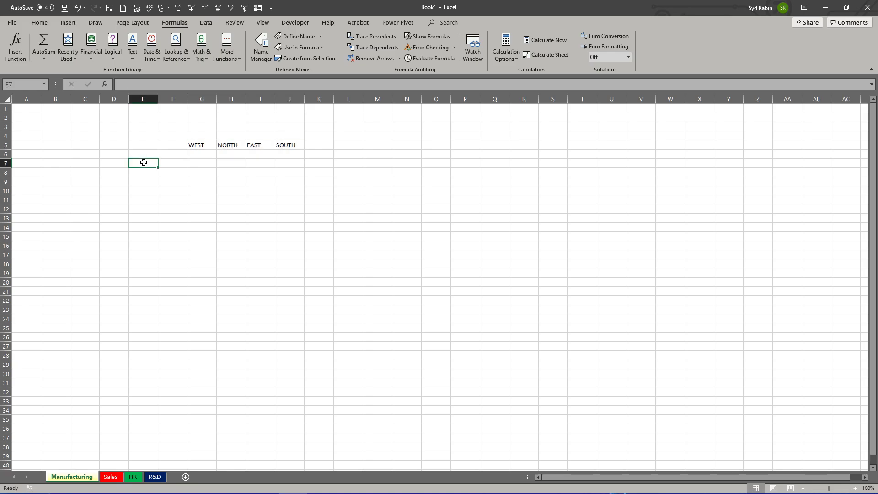
pyautogui.write('Q1')
pyautogui.press('Return')
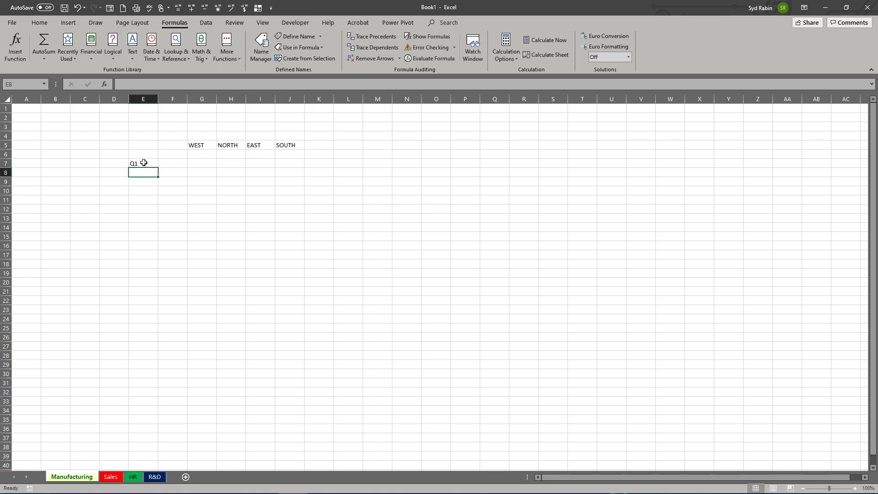
pyautogui.write('Q2')
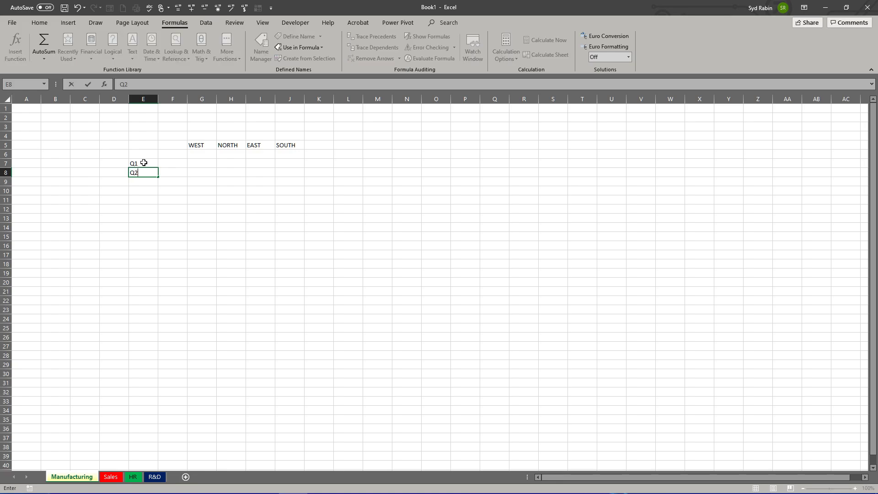
pyautogui.press('Return')
pyautogui.write('Q')
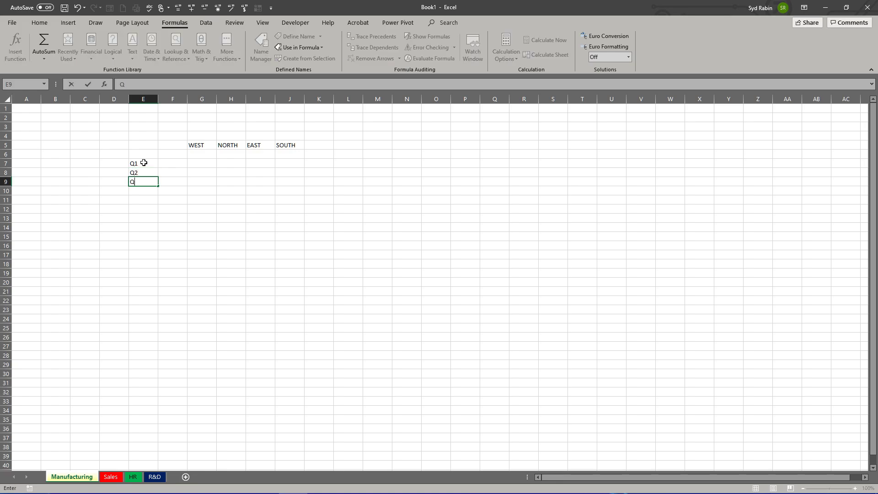
pyautogui.write('3')
pyautogui.press('Return')
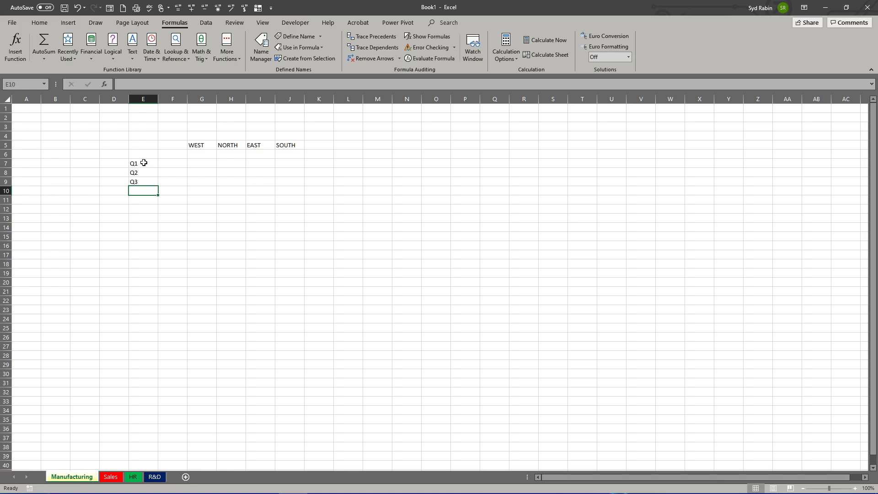
pyautogui.write('Q4')
pyautogui.press('Return')
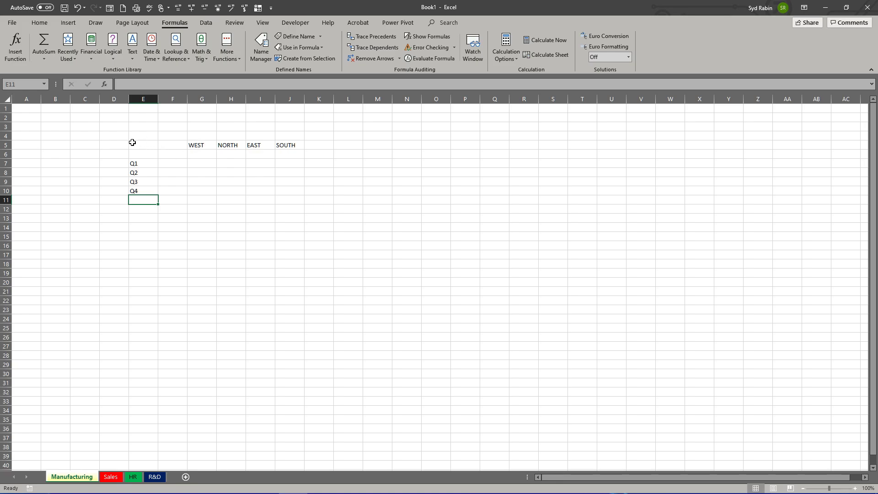
# Step: Clear the contents of the region and quarter table in the range E5:J10
pyautogui.moveTo(132, 143); pyautogui.dragTo(284, 193)
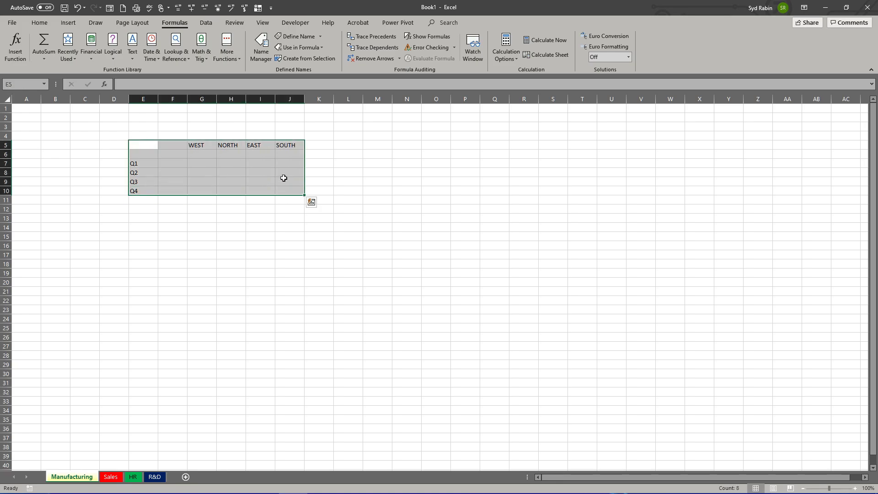
pyautogui.rightClick(283, 178)
pyautogui.click(309, 266)
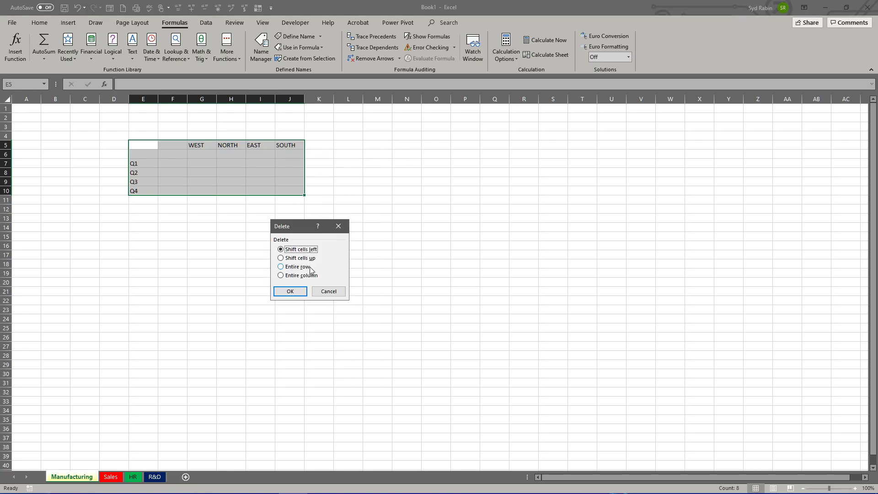
pyautogui.click(328, 291)
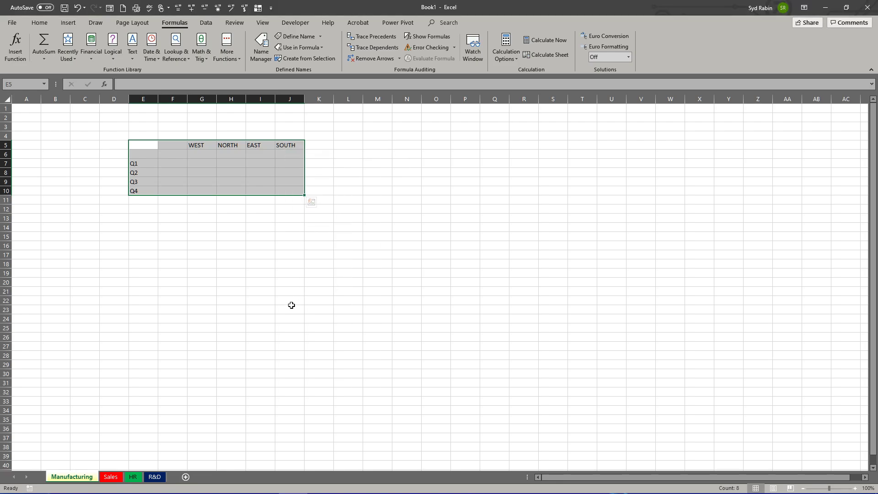
pyautogui.press('Delete')
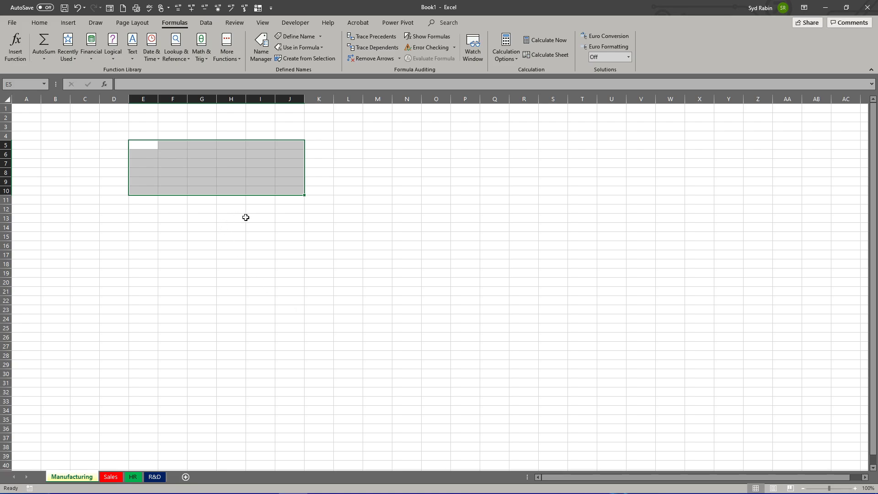
pyautogui.click(326, 145)
# Step: Enter the headings NORTH in cell H7 and SOUTH in cell I7
pyautogui.click(229, 163)
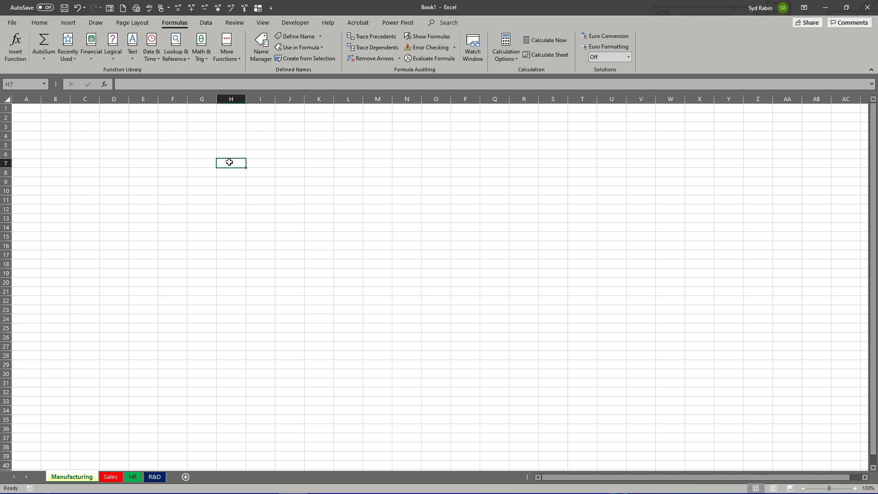
pyautogui.write('NO')
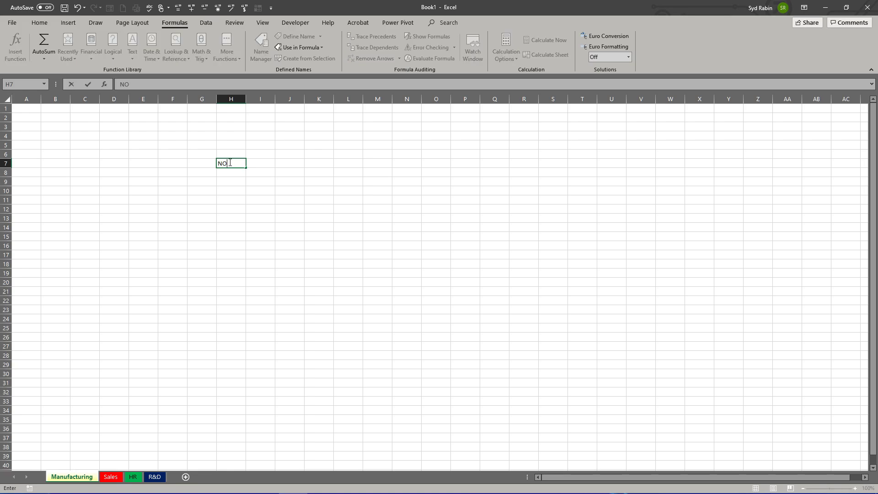
pyautogui.write('RTH')
pyautogui.press('Return')
pyautogui.click(229, 162)
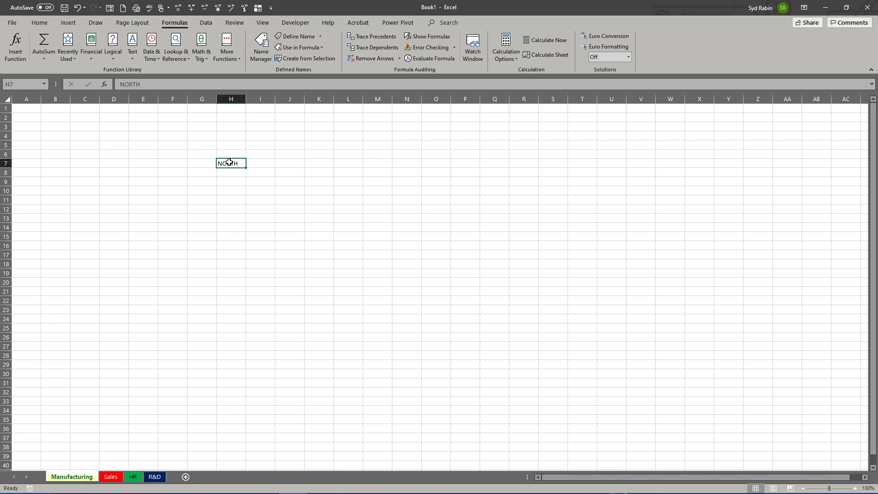
pyautogui.press('Right')
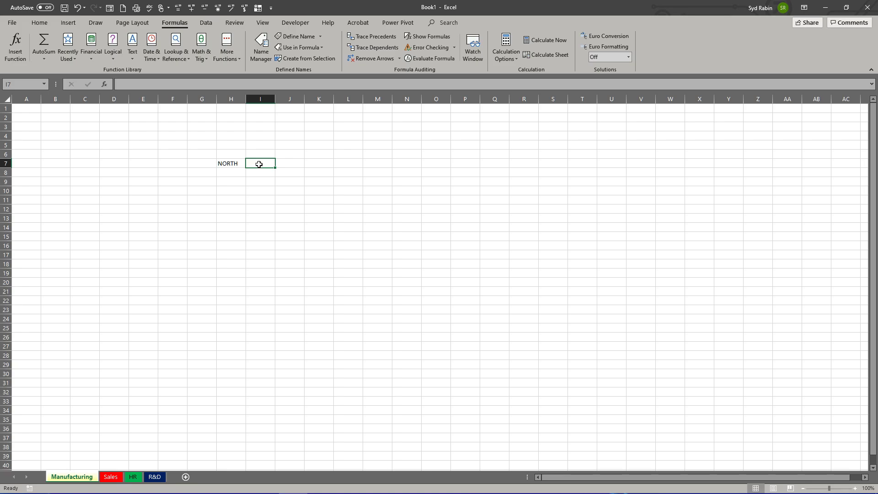
pyautogui.write('SOUTH')
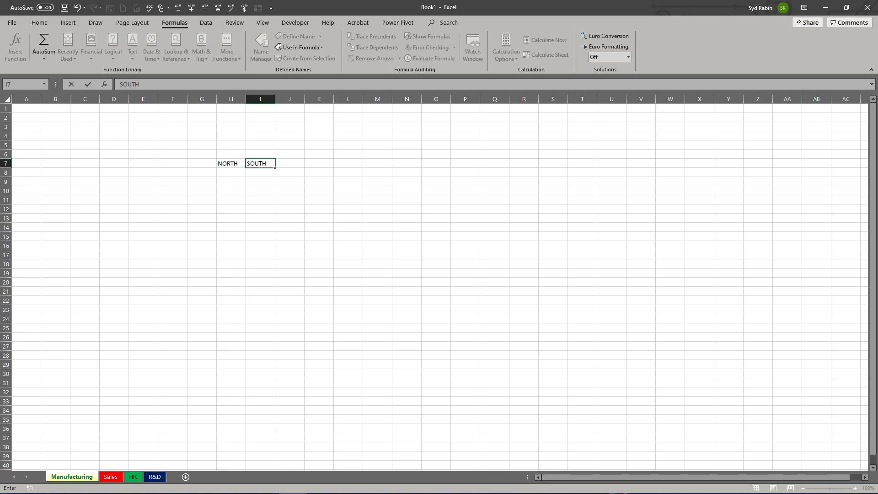
pyautogui.press('Return')
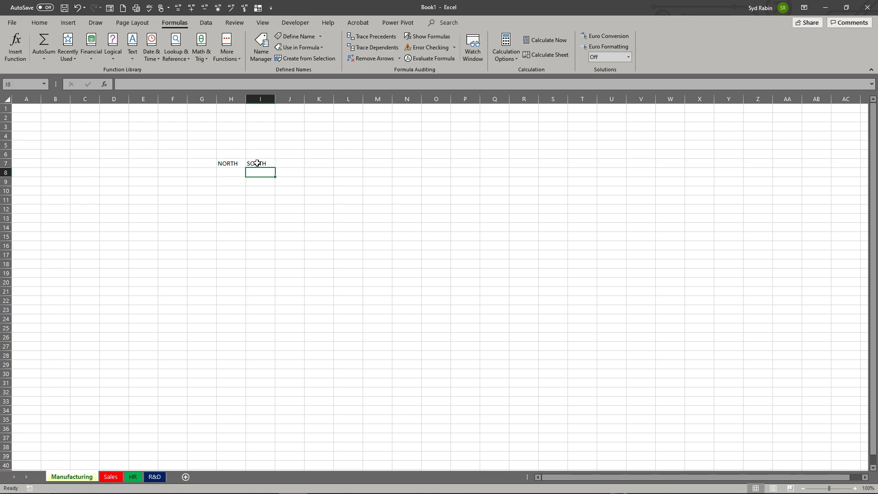
# Step: Enter the headings WEST in cell J7 and EAST in cell K7
pyautogui.click(256, 163)
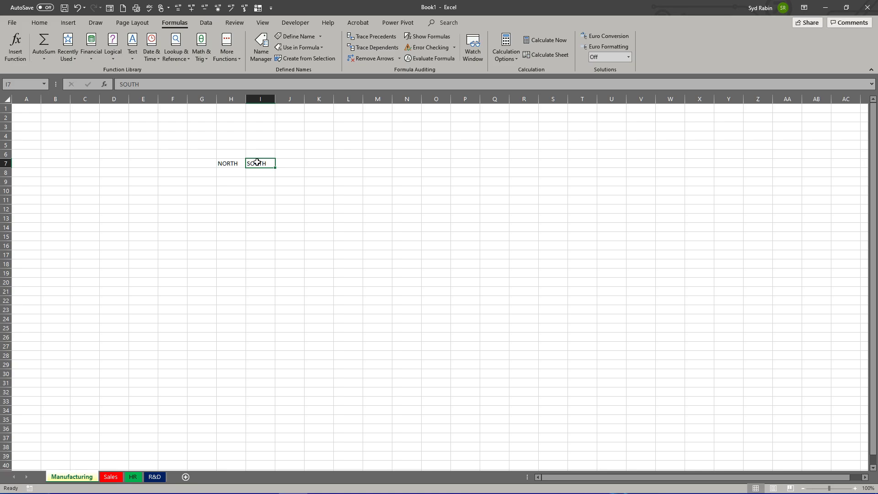
pyautogui.press('Right')
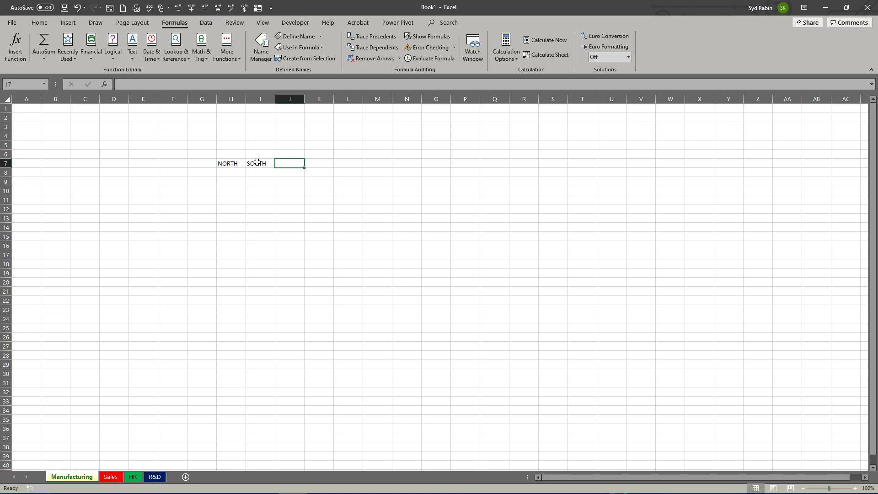
pyautogui.write('WEST')
pyautogui.press('Return')
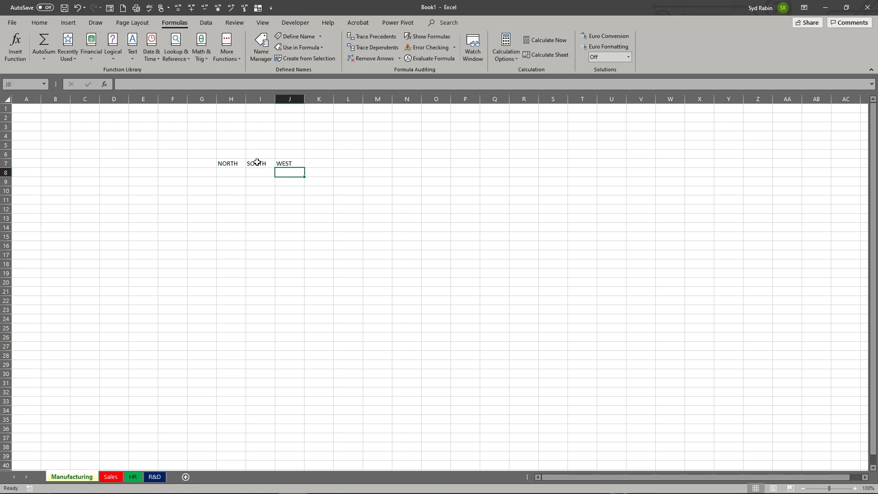
pyautogui.click(321, 164)
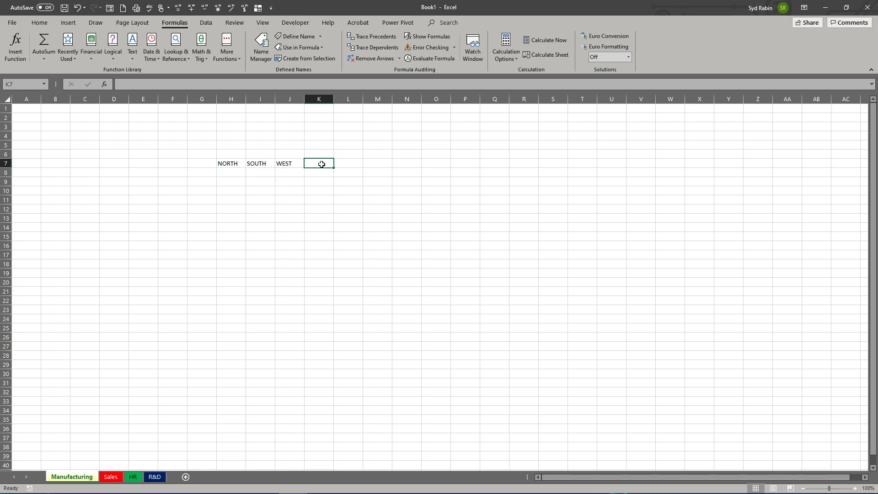
pyautogui.write('EAST')
pyautogui.press('Return')
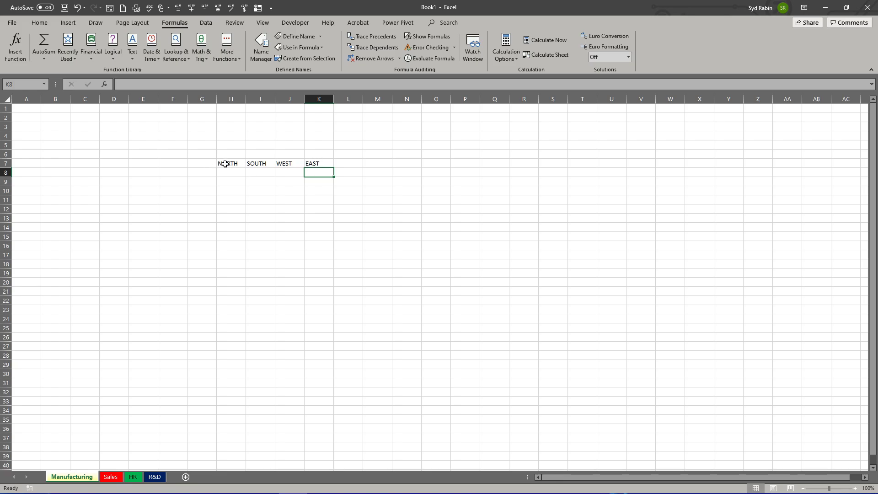
# Step: Format the headings in H7:K7 as bold, font size 14, with red text
pyautogui.moveTo(224, 163); pyautogui.dragTo(317, 164)
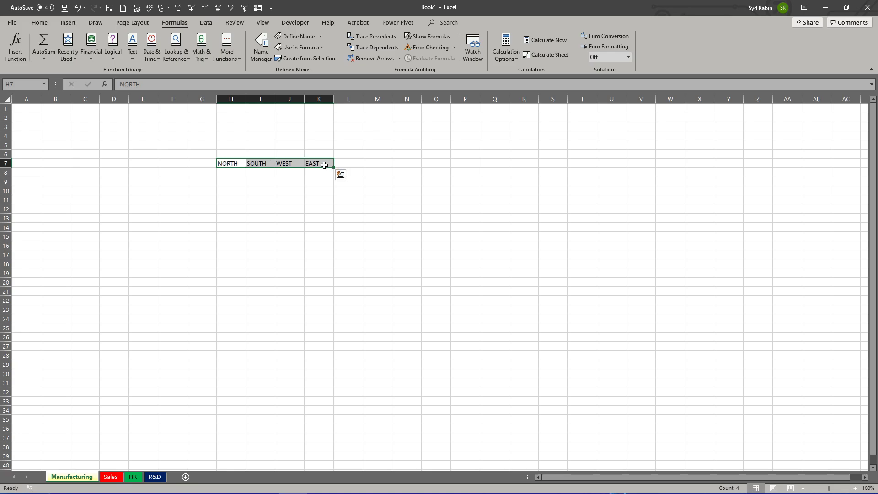
pyautogui.click(45, 25)
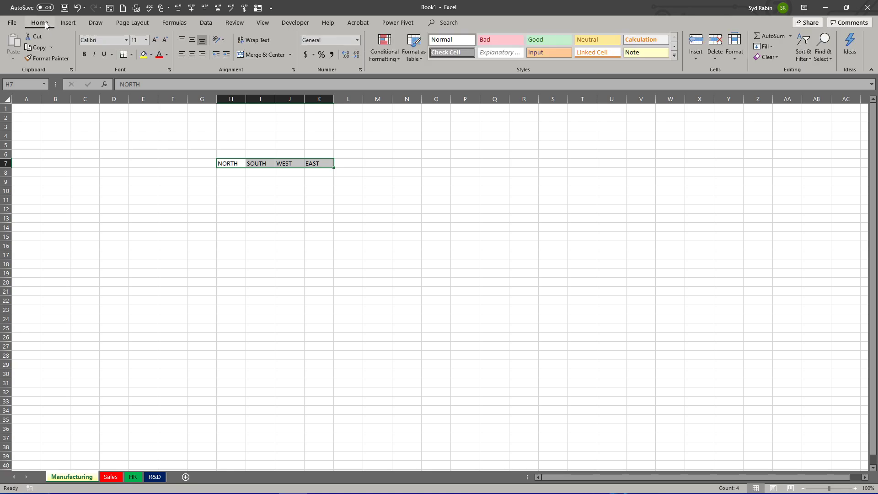
pyautogui.click(84, 55)
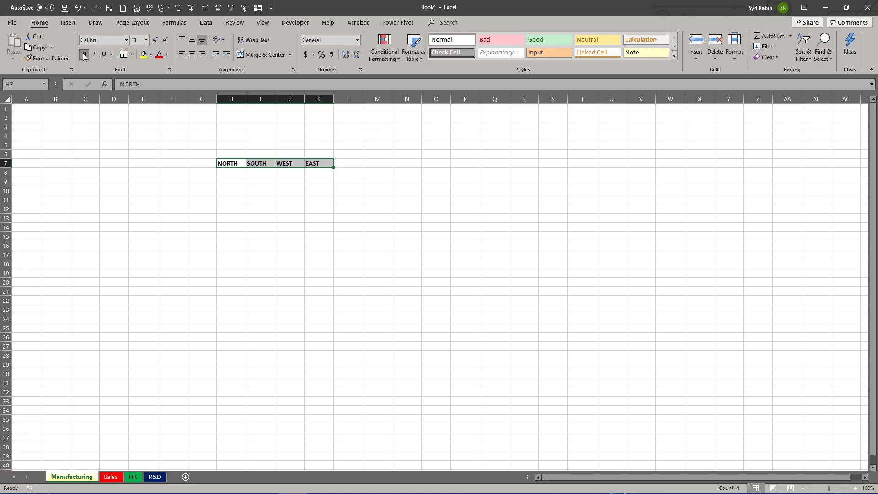
pyautogui.click(146, 40)
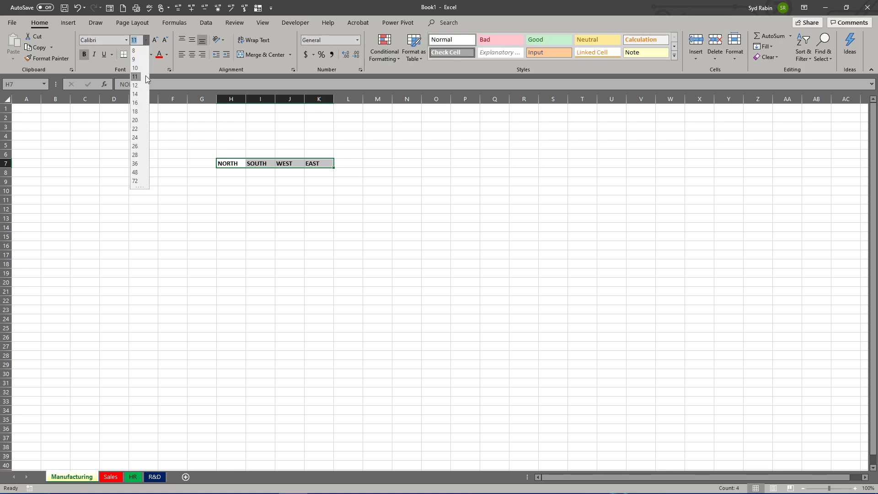
pyautogui.click(135, 94)
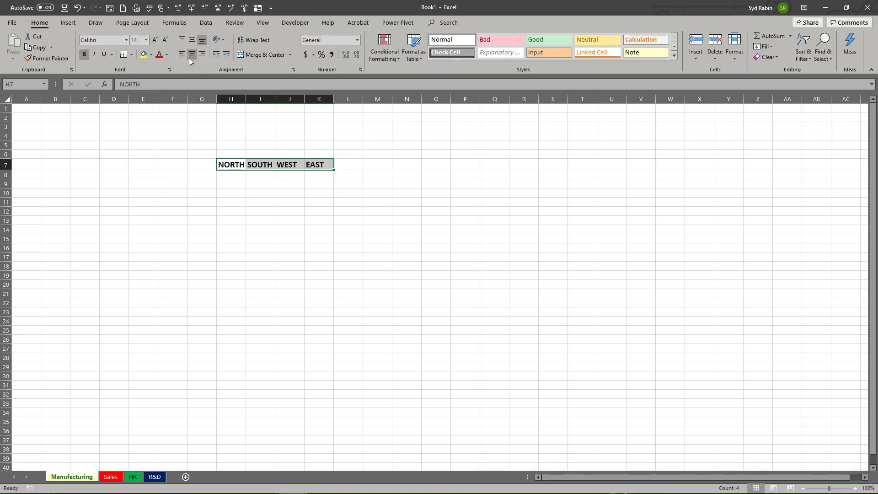
pyautogui.click(160, 55)
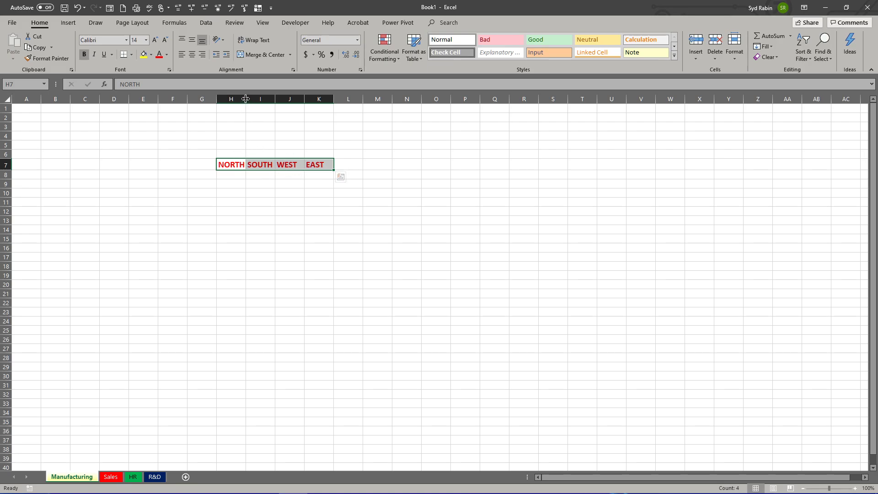
# Step: Extend the heading in cell H7 to read NORTHEAST
pyautogui.click(236, 163)
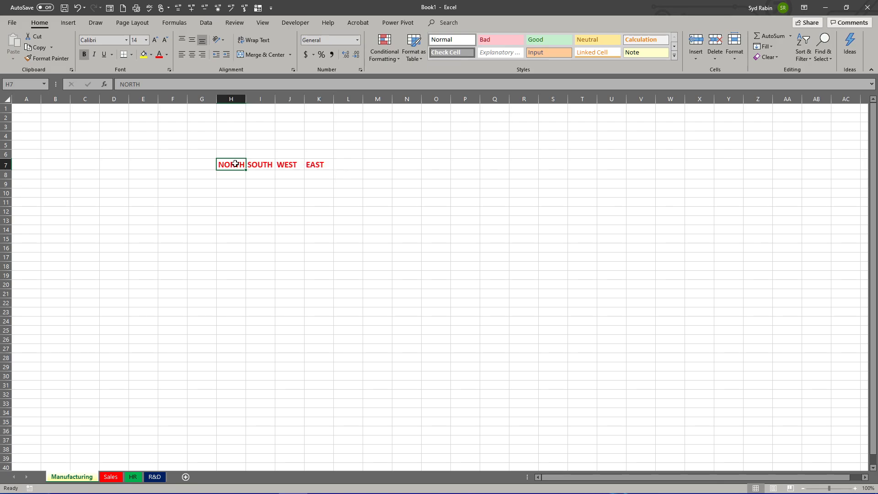
pyautogui.click(144, 84)
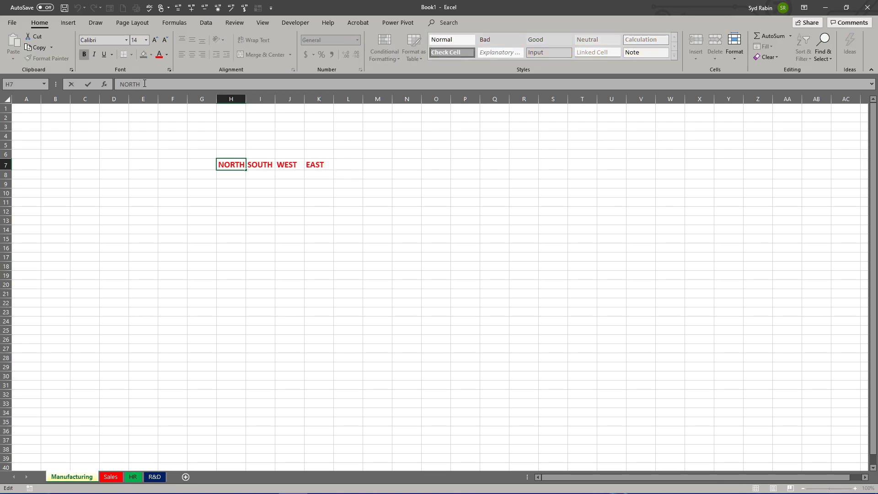
pyautogui.write('EAST')
pyautogui.press('Return')
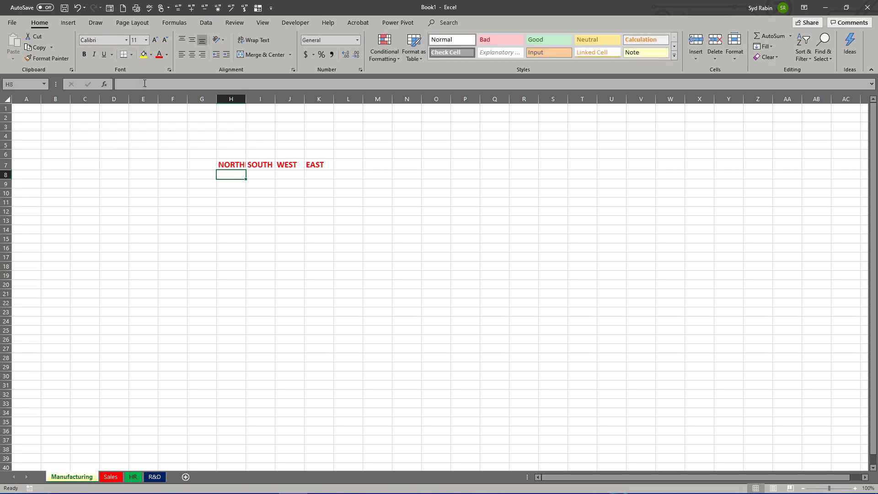
# Step: Check the full contents of cell H7 and auto-fit the width of column H to its heading
pyautogui.click(227, 165)
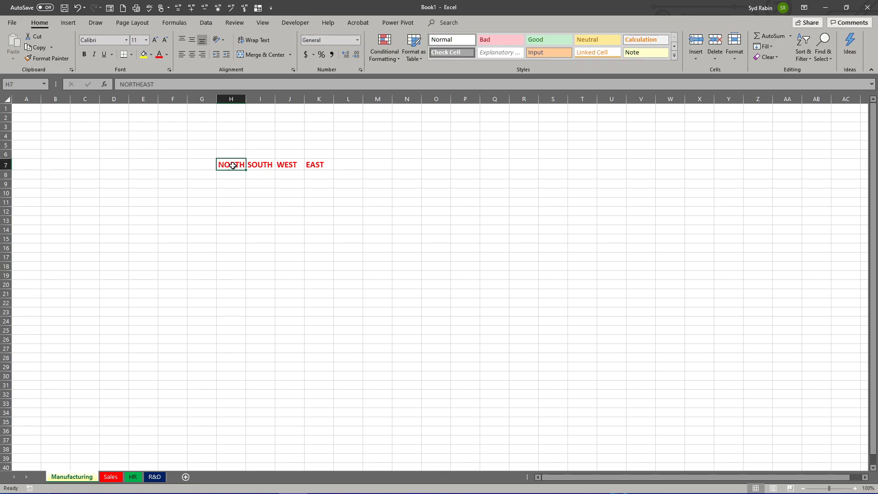
pyautogui.click(169, 85)
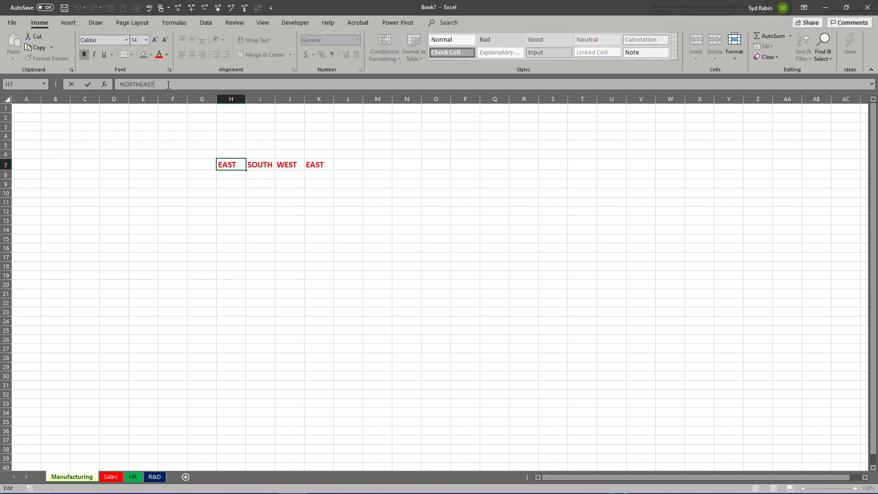
pyautogui.moveTo(154, 84); pyautogui.dragTo(174, 81)
pyautogui.click(225, 151)
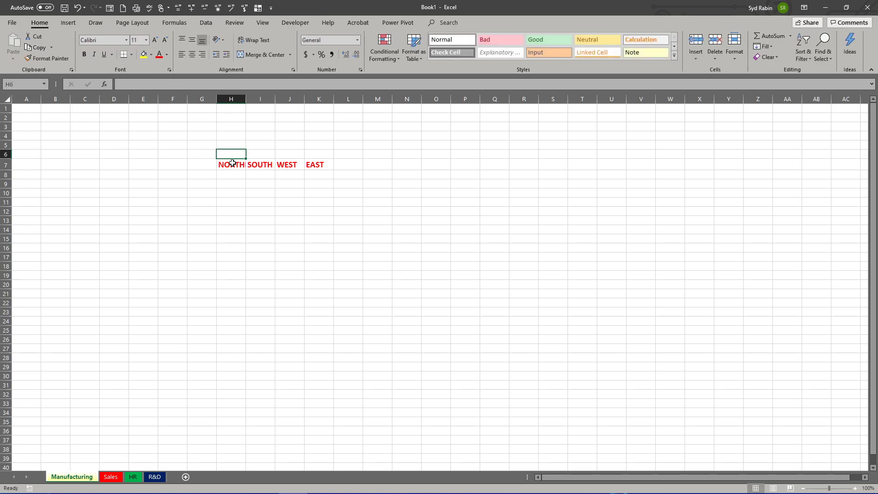
pyautogui.click(232, 163)
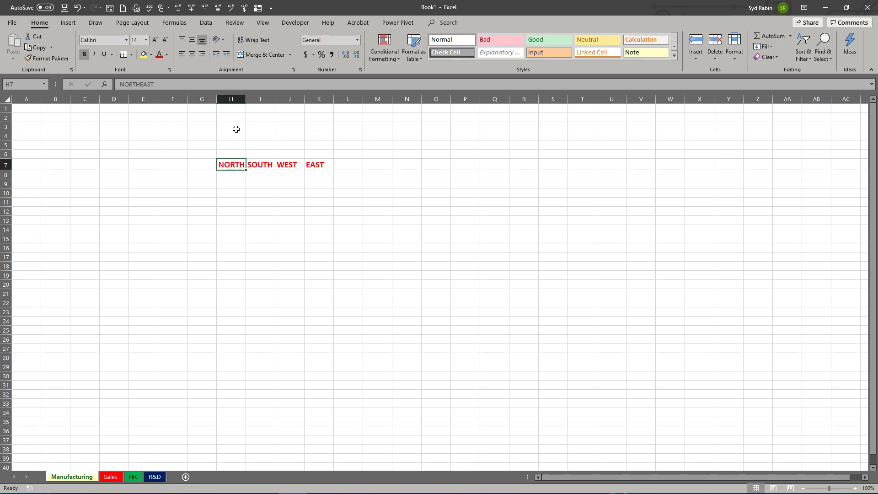
pyautogui.doubleClick(246, 100)
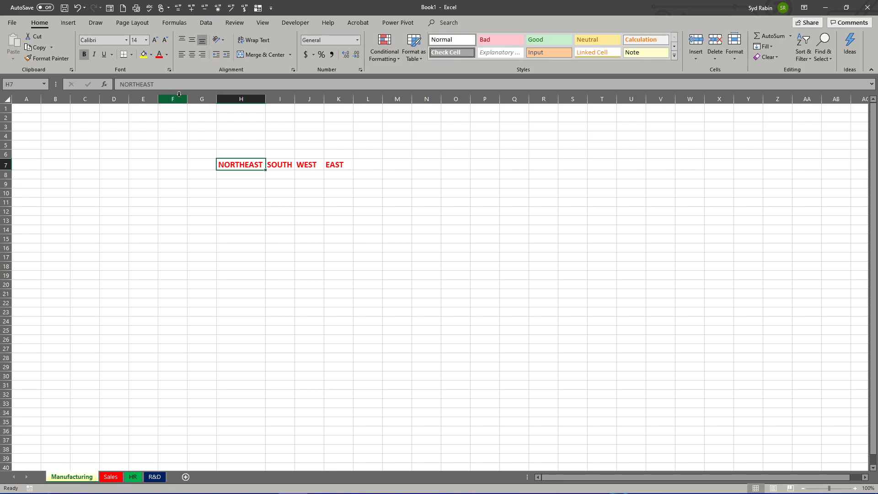
pyautogui.moveTo(155, 84); pyautogui.dragTo(120, 84)
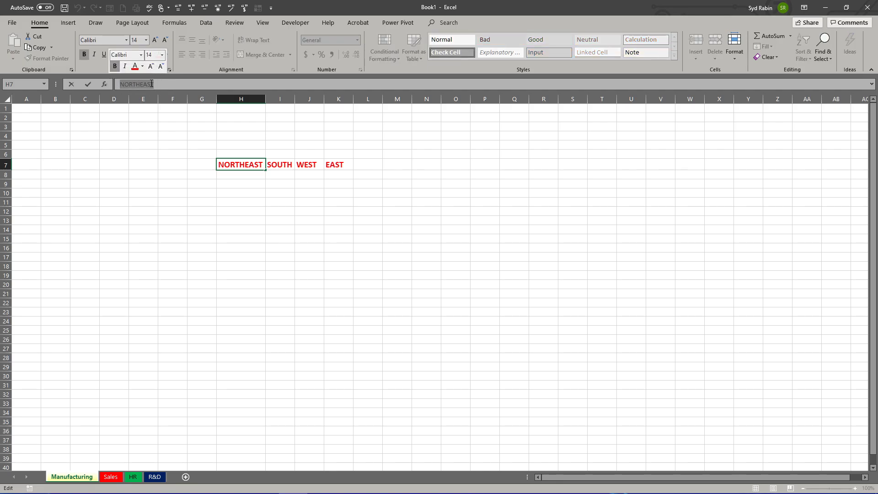
# Step: Enter HELLO in cell E16 and GOODBYE in cell F16
pyautogui.click(137, 249)
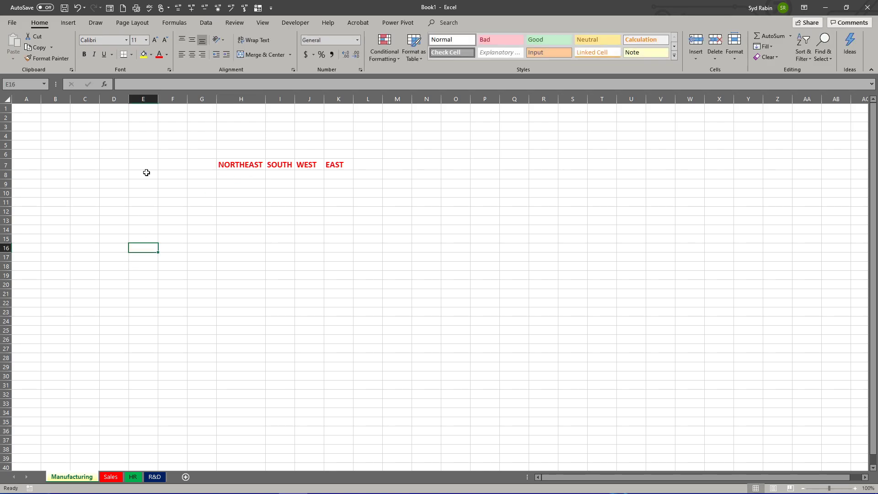
pyautogui.click(142, 84)
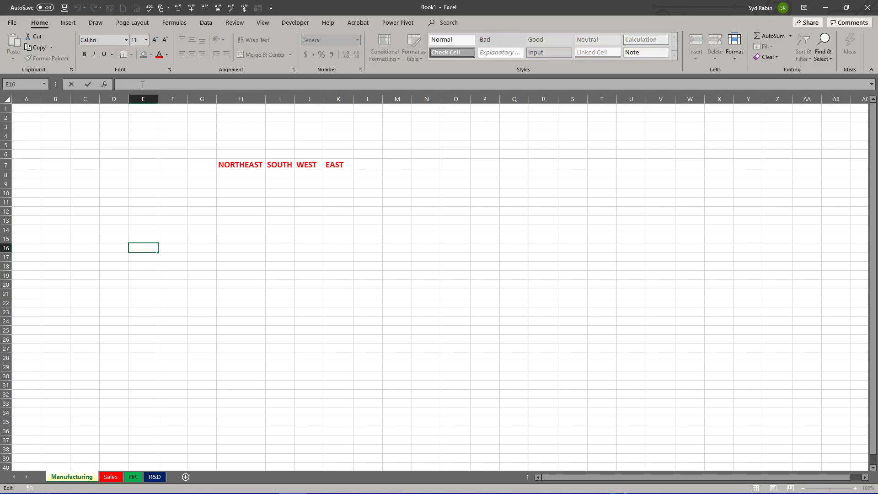
pyautogui.write('HELLO')
pyautogui.press('Return')
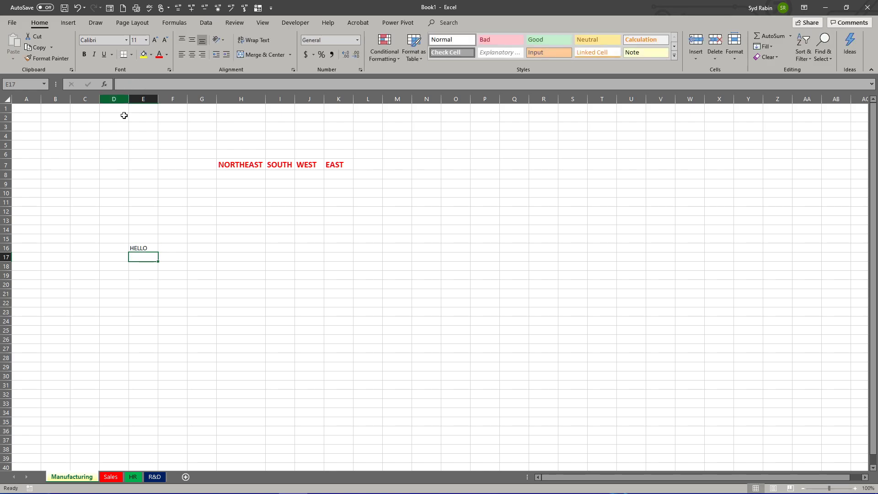
pyautogui.click(177, 248)
pyautogui.write('G')
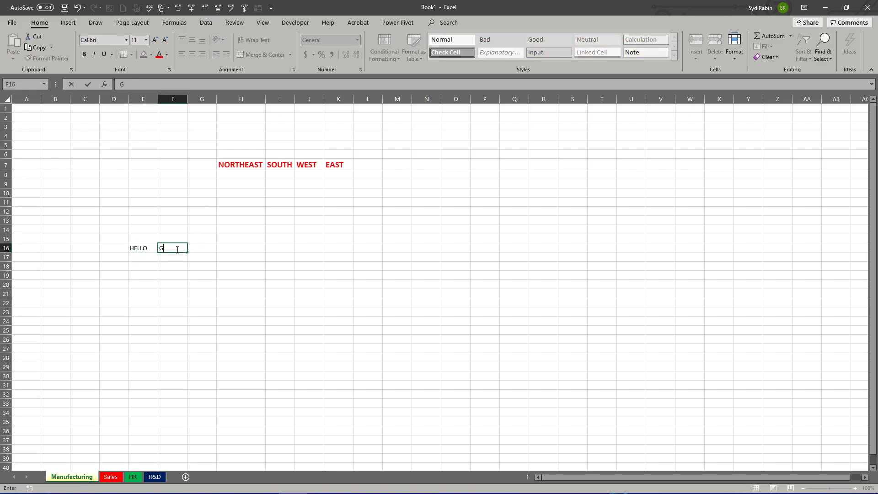
pyautogui.write('OODBYE')
pyautogui.press('Return')
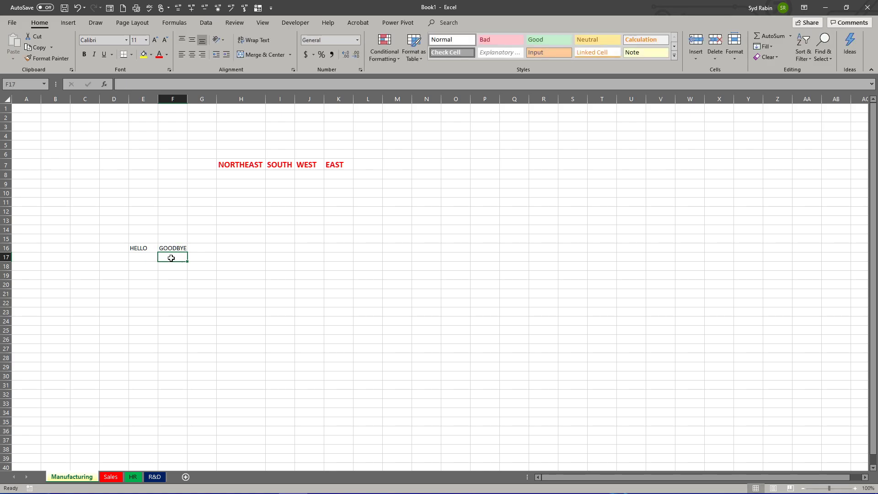
# Step: Enter YES in cell F17 through the formula bar and reopen the entry there for editing
pyautogui.click(132, 84)
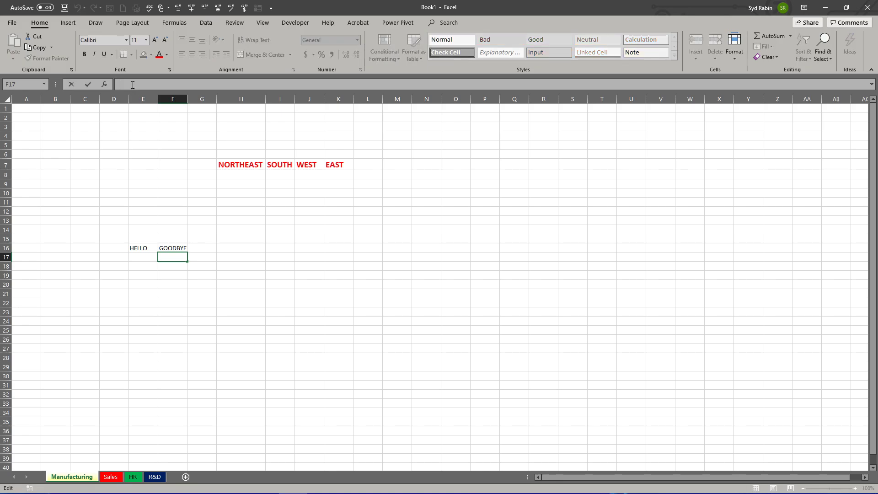
pyautogui.write('YES')
pyautogui.click(87, 84)
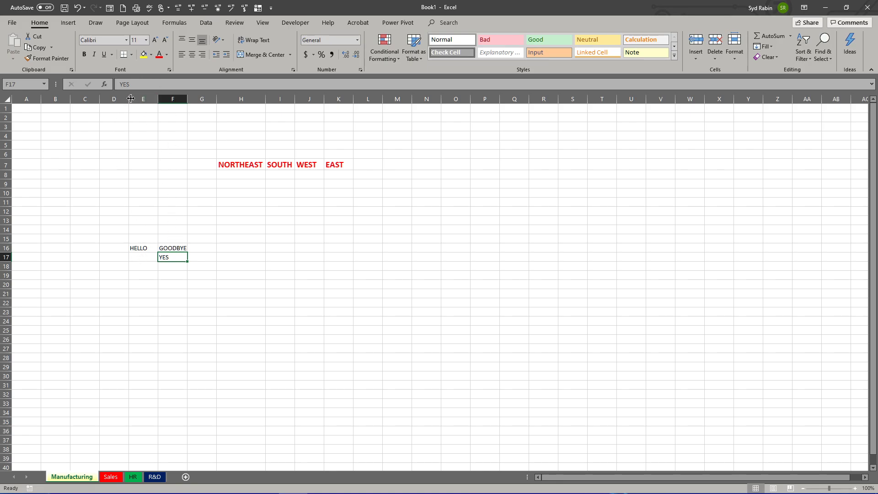
pyautogui.click(136, 84)
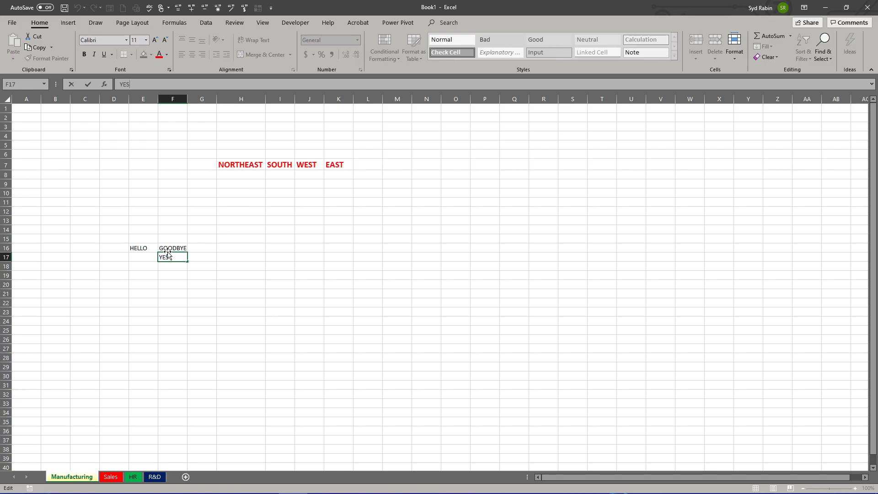
# Step: Clear the sample words from the range E16:F18
pyautogui.moveTo(137, 248); pyautogui.dragTo(176, 266)
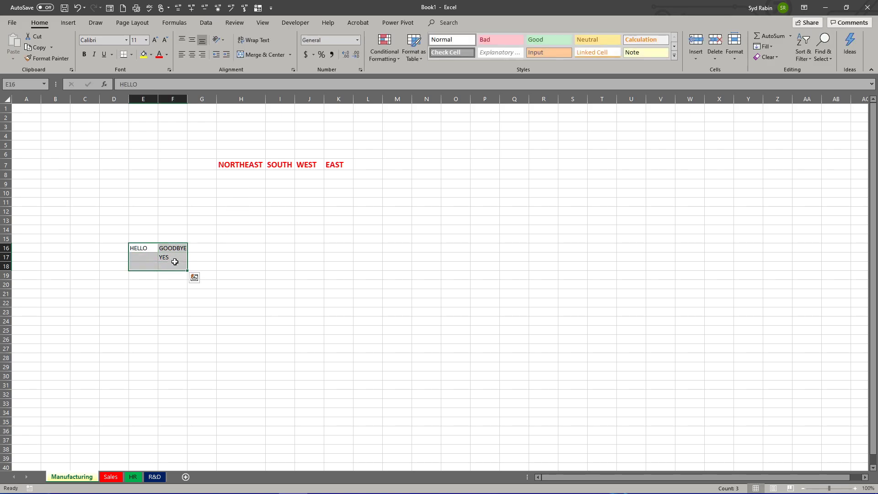
pyautogui.press('Delete')
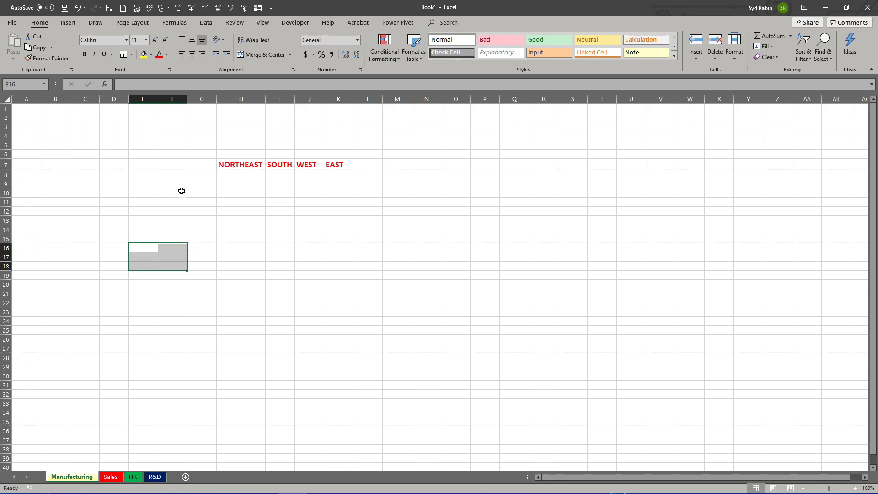
# Step: Enter the row label Q1 in cell F9
pyautogui.click(170, 183)
pyautogui.write('Q')
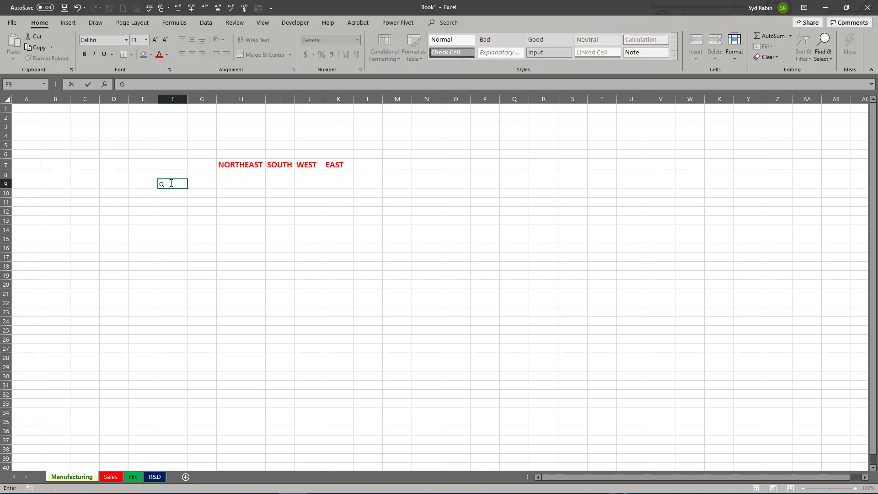
pyautogui.press('Return')
pyautogui.click(170, 183)
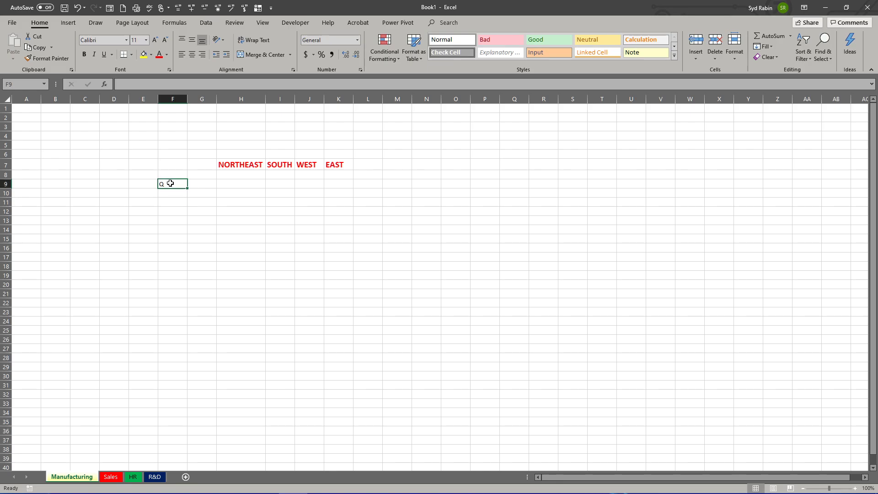
pyautogui.write('Q1')
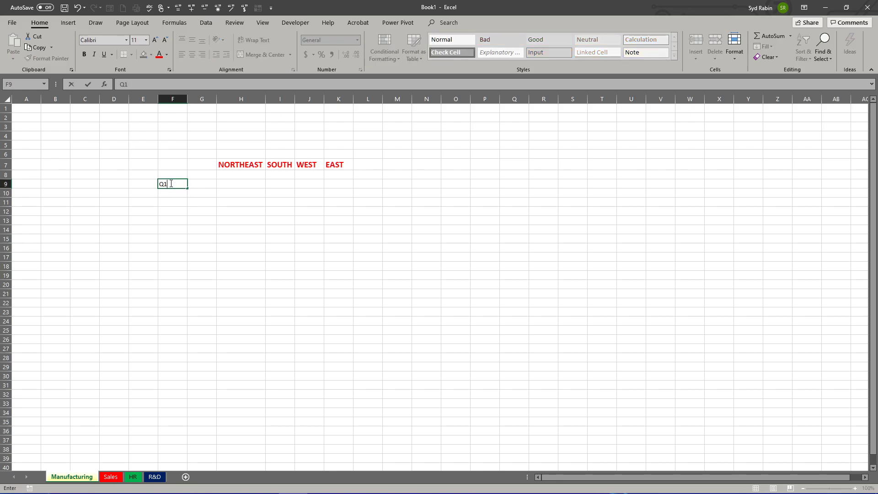
pyautogui.press('Return')
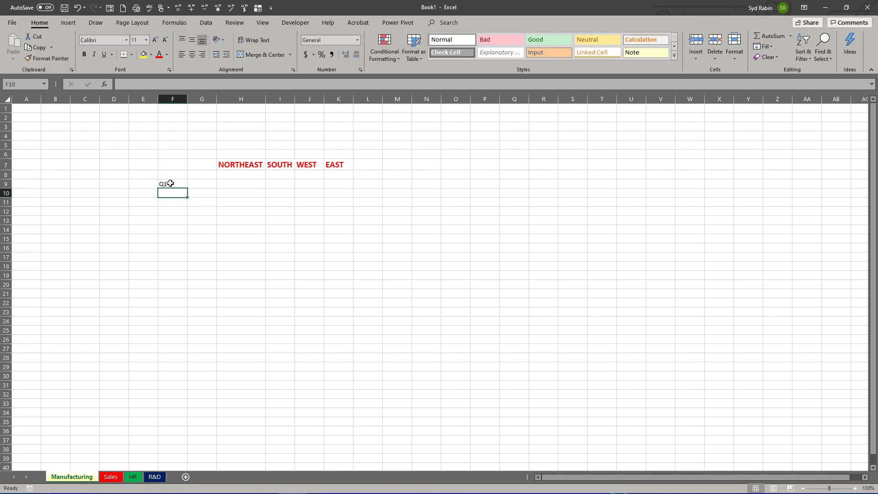
# Step: Edit the heading in cell H7 in place, removing EAST so that it reads NORTH
pyautogui.doubleClick(246, 165)
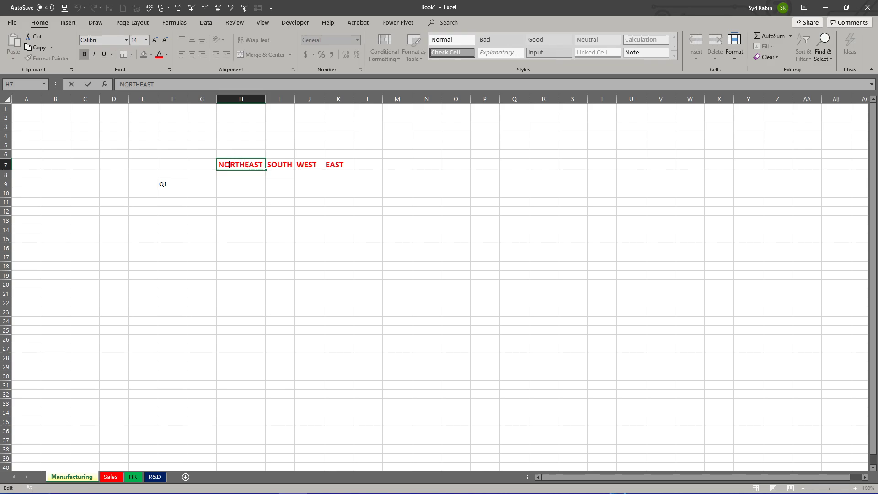
pyautogui.press('Delete')
pyautogui.press('Delete')
pyautogui.press('Delete')
pyautogui.press('Delete')
# Step: Edit the heading in cell I7 in place and retype it as SOUTH
pyautogui.click(279, 164)
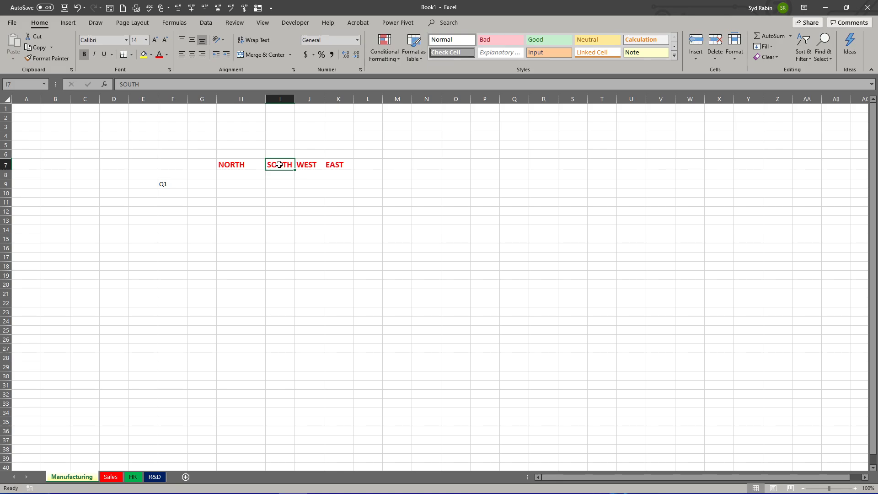
pyautogui.press('F2')
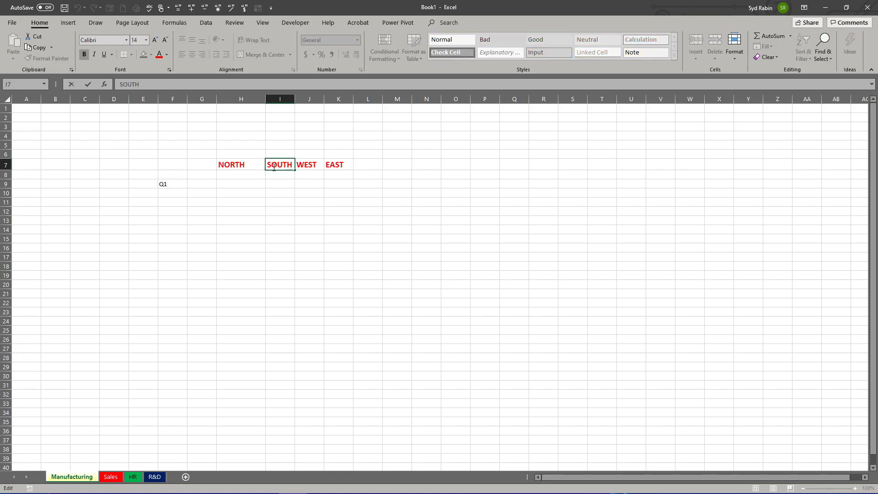
pyautogui.press('BackSpace')
pyautogui.press('BackSpace')
pyautogui.press('BackSpace')
pyautogui.press('BackSpace')
pyautogui.press('BackSpace')
pyautogui.write('SOUTH')
pyautogui.press('Return')
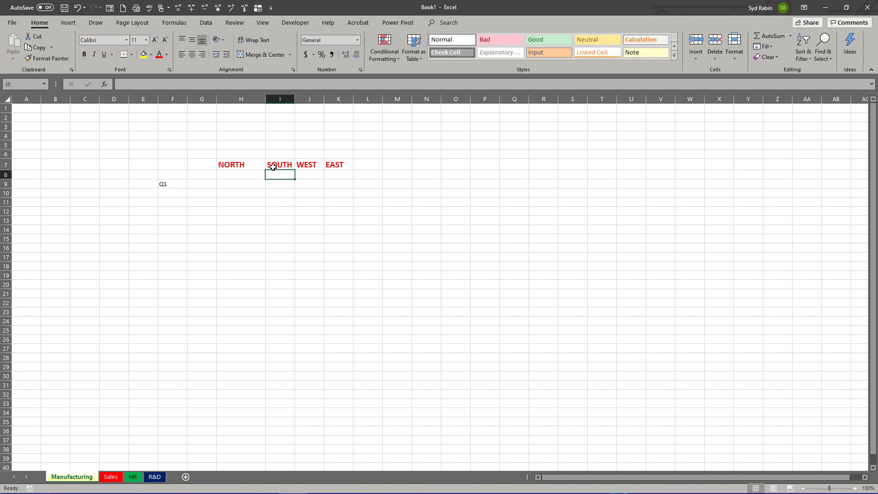
# Step: Overwrite the heading in cell J7 with YES
pyautogui.click(313, 165)
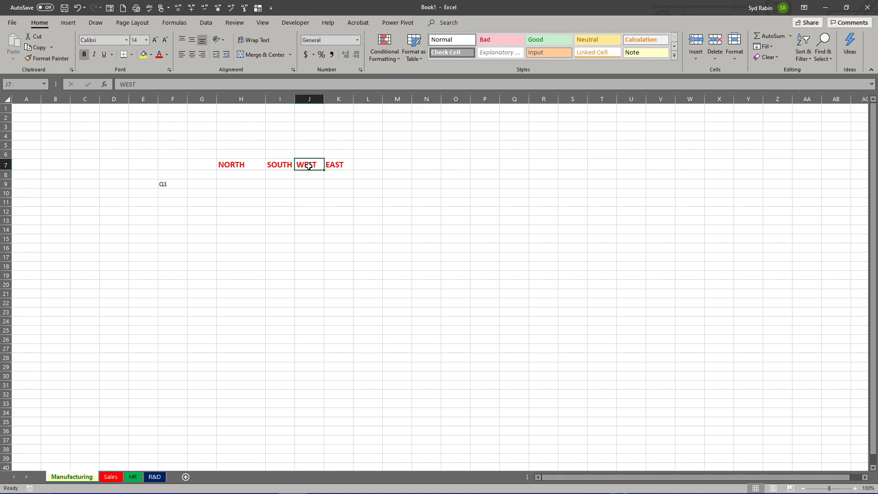
pyautogui.write('YES')
pyautogui.press('Return')
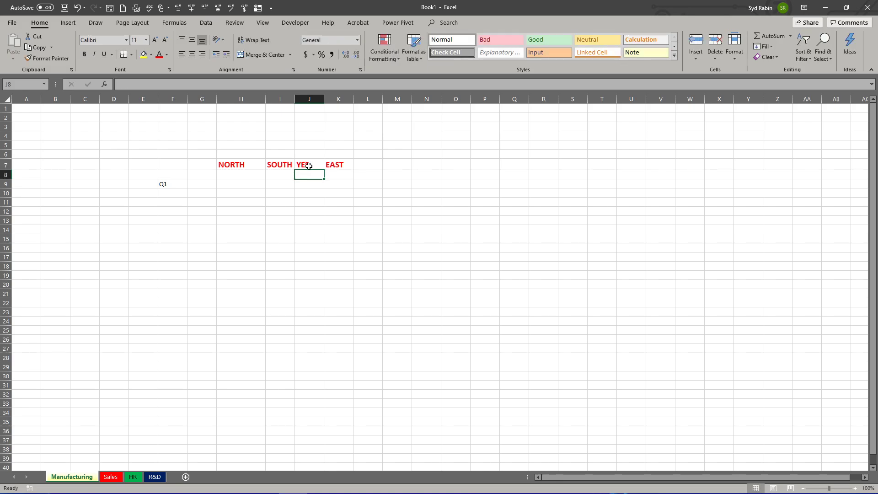
# Step: Edit cell J7 in place, adding NO after the existing text so that it reads YESNO
pyautogui.click(307, 165)
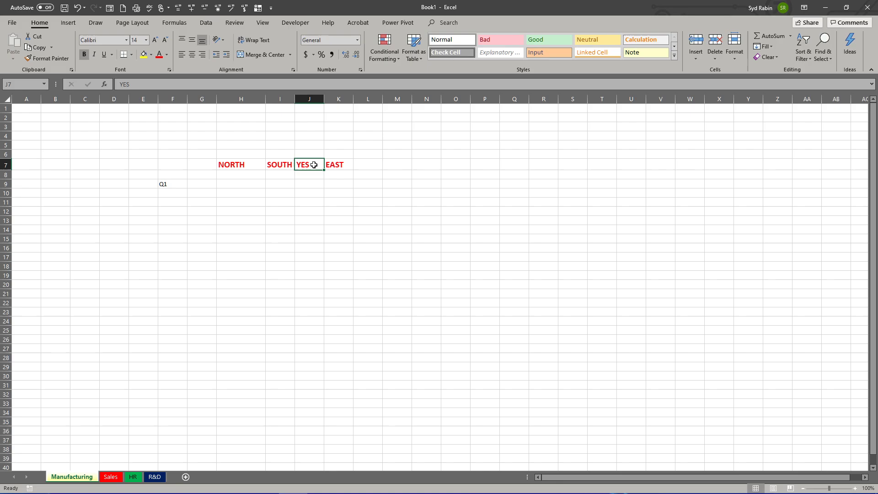
pyautogui.press('F2')
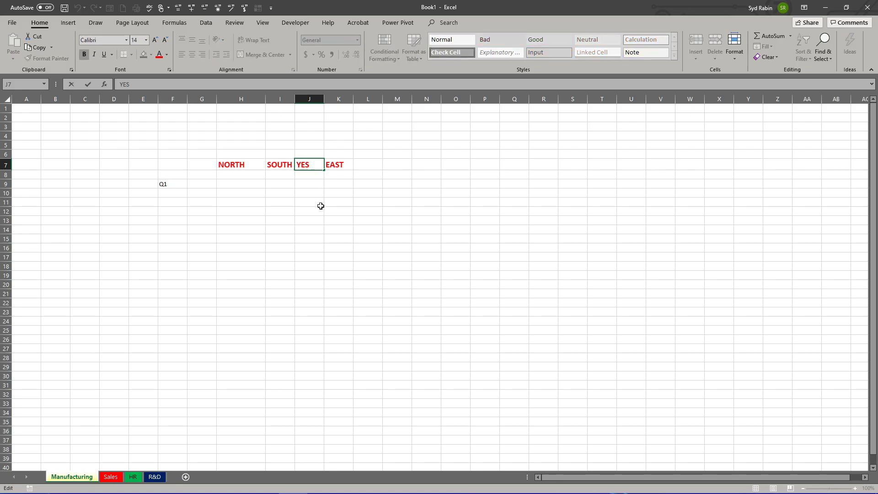
pyautogui.write('NO')
pyautogui.press('Return')
# Step: Append WEST to the existing heading in cell K7 so that it reads EASTWEST
pyautogui.click(328, 167)
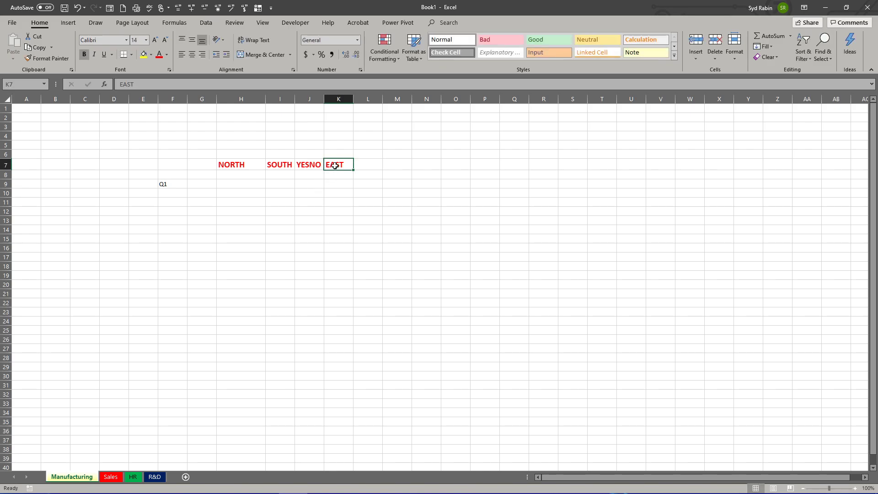
pyautogui.press('F2')
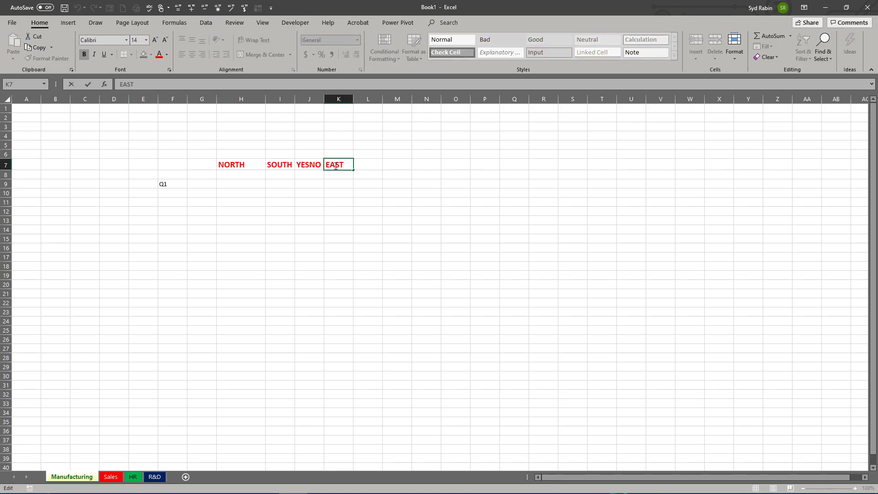
pyautogui.write('WEST')
pyautogui.press('Return')
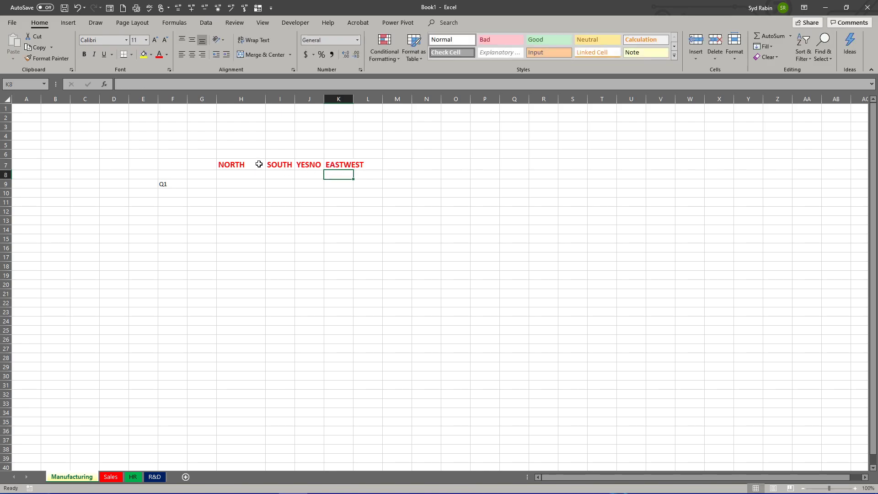
# Step: Try in-cell editing with the headings I7:K7 selected together, and release the selection
pyautogui.moveTo(272, 164); pyautogui.dragTo(347, 167)
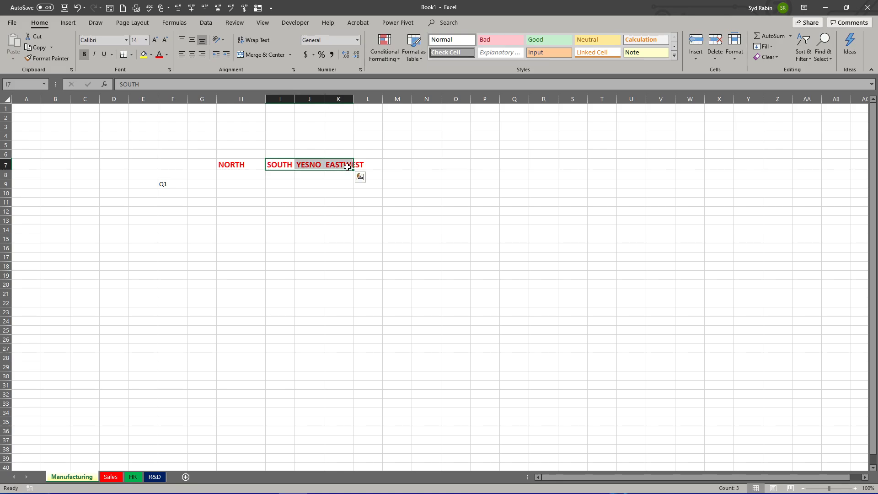
pyautogui.press('F2')
pyautogui.press('Return')
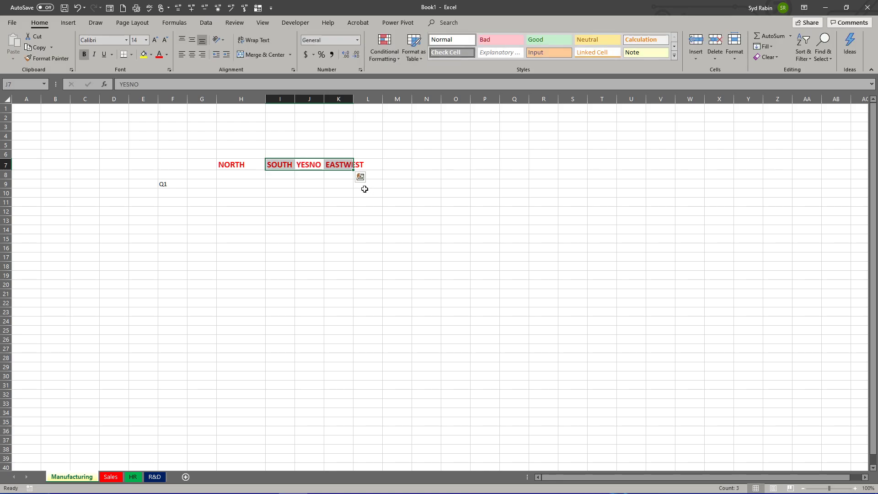
pyautogui.click(343, 183)
# Step: Replace the headings in J7 and K7 with EAST and WEST, discarding any stray entry in the cell below
pyautogui.click(309, 163)
pyautogui.write('EAST')
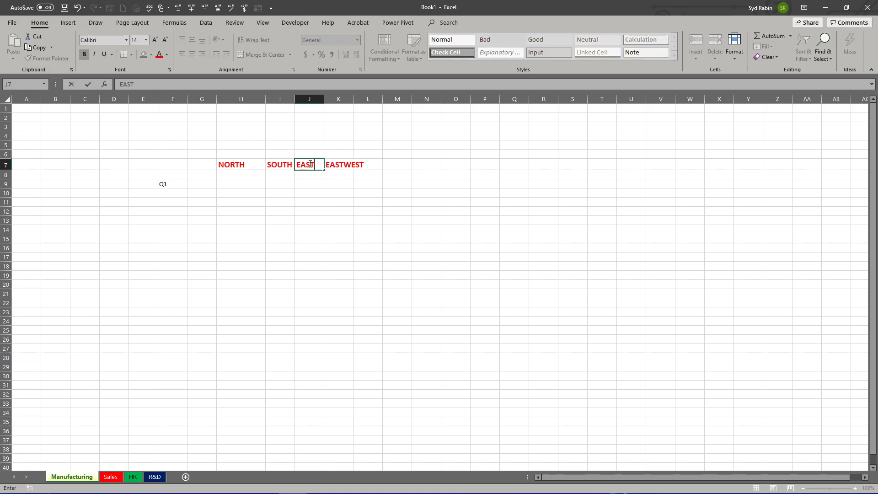
pyautogui.press('Tab')
pyautogui.write('WEST')
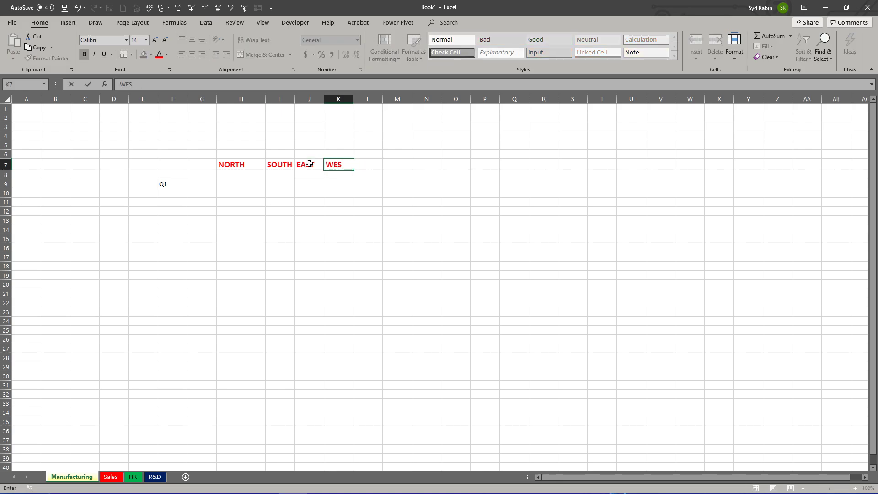
pyautogui.press('Return')
pyautogui.write('\\')
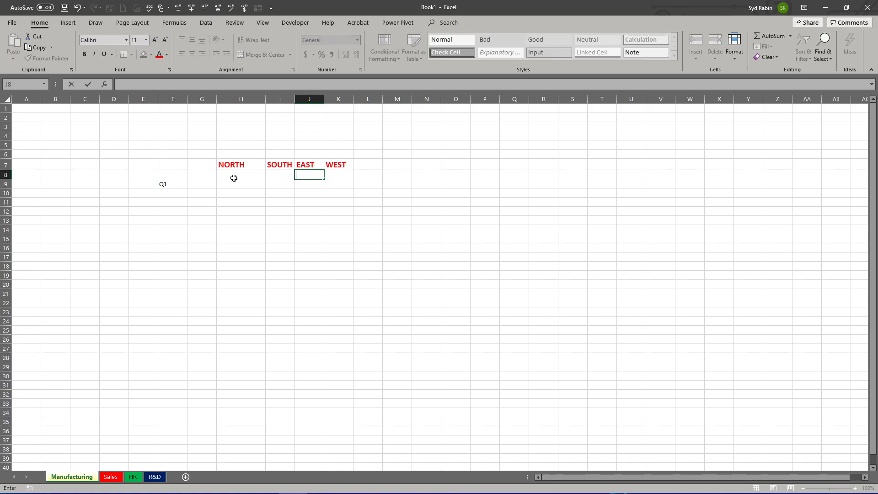
pyautogui.press('Escape')
# Step: Enter the row labels Q2, Q3 and Q4 in cells F10:F12 below Q1
pyautogui.click(169, 189)
pyautogui.write('Q1')
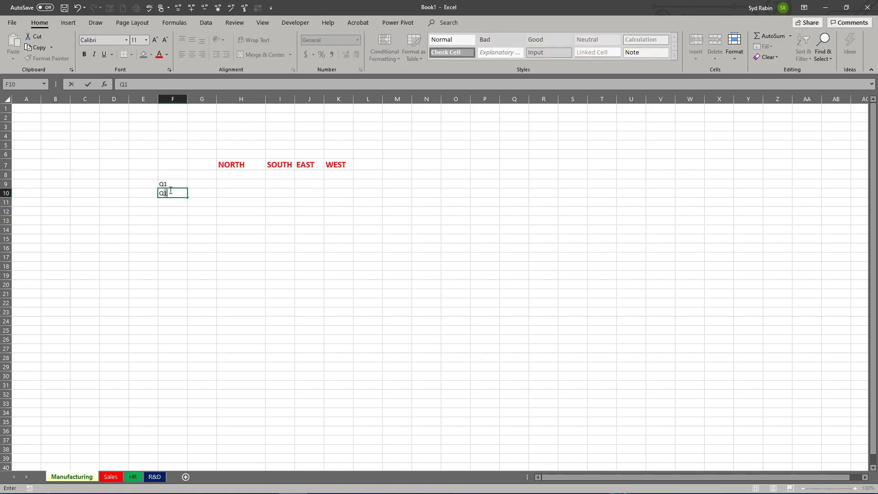
pyautogui.write('2')
pyautogui.press('Return')
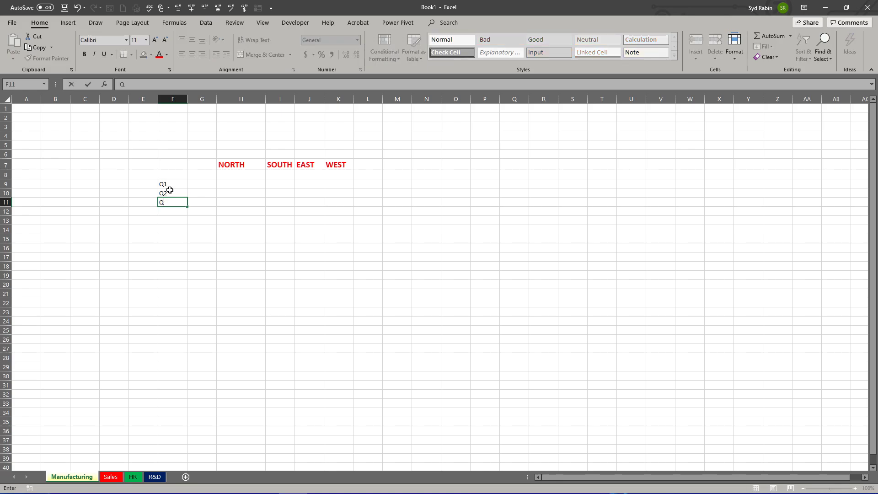
pyautogui.write('Q3')
pyautogui.press('Return')
pyautogui.write('4')
pyautogui.press('Return')
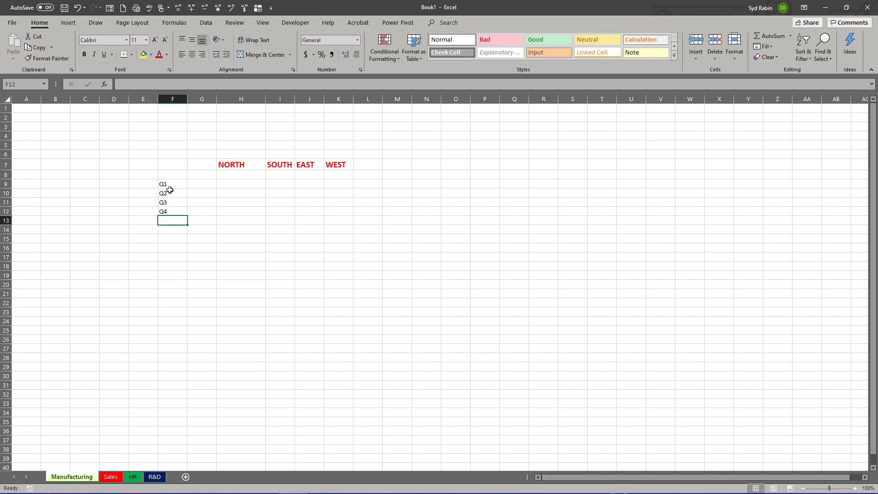
# Step: Enter the Q1 figures 125, 244, 412 and 324 for NORTH, SOUTH, EAST and WEST in cells H9:K9
pyautogui.click(234, 184)
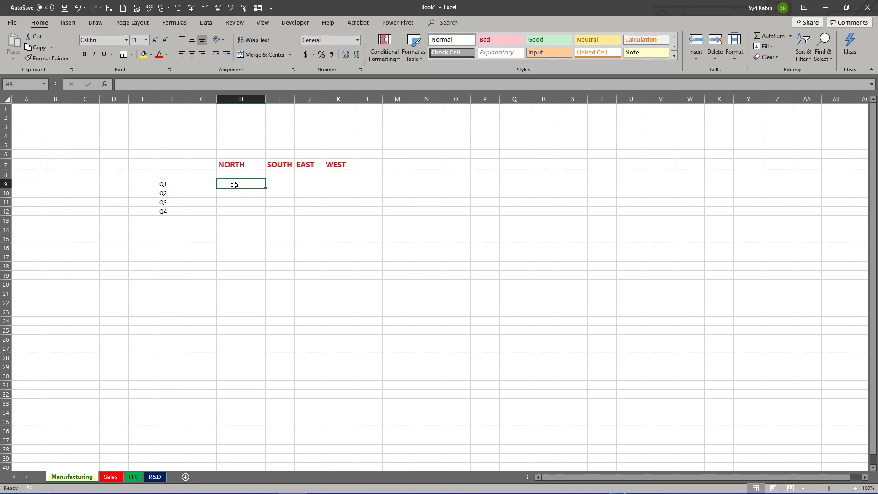
pyautogui.write('1')
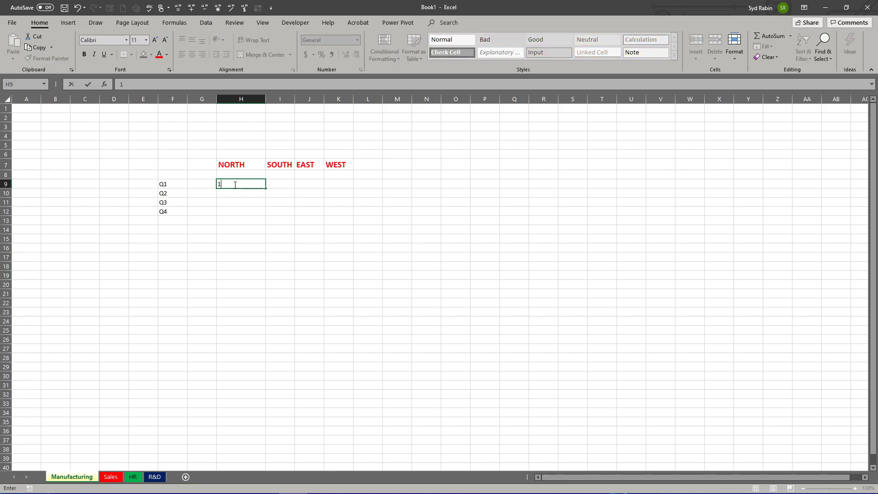
pyautogui.write('255')
pyautogui.press('BackSpace')
pyautogui.press('Tab')
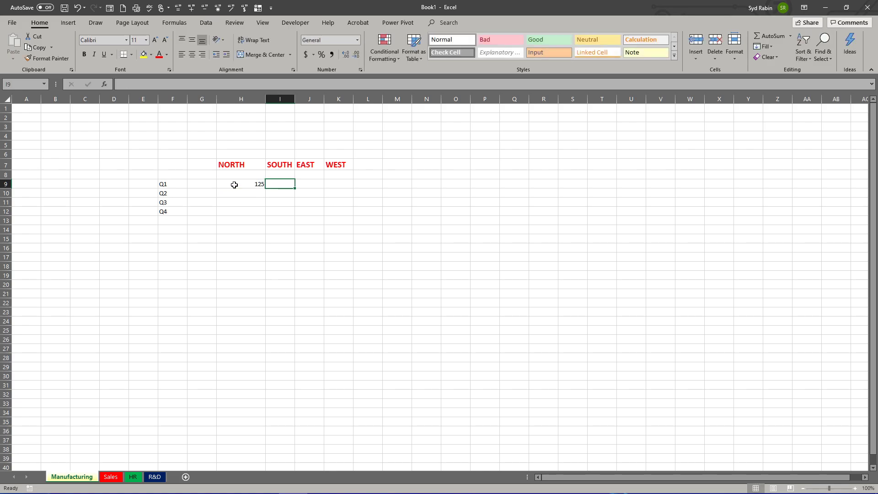
pyautogui.write('244')
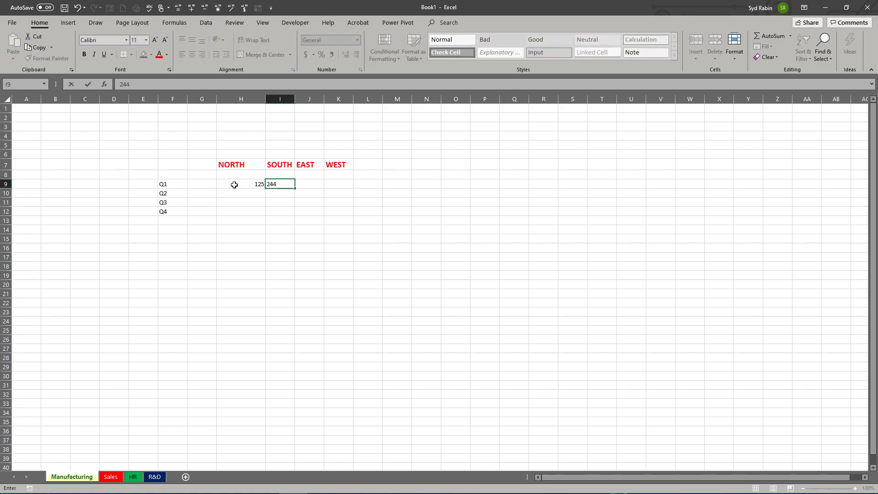
pyautogui.press('Tab')
pyautogui.write('412')
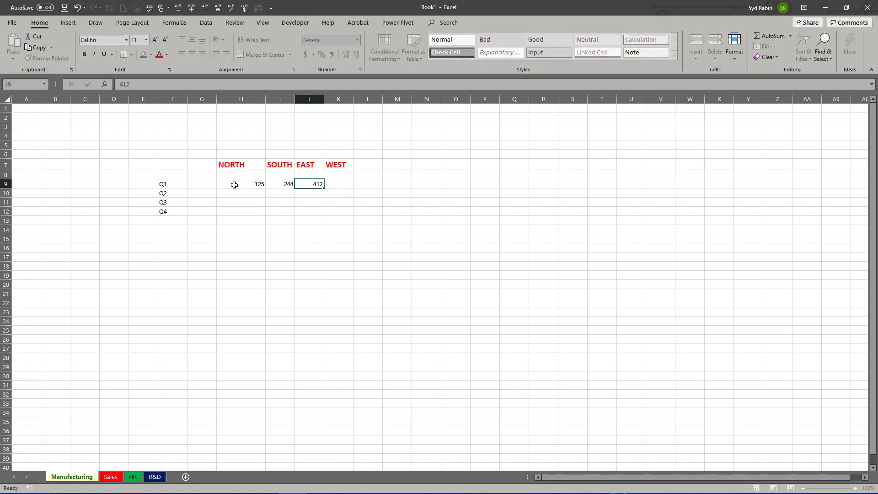
pyautogui.press('Tab')
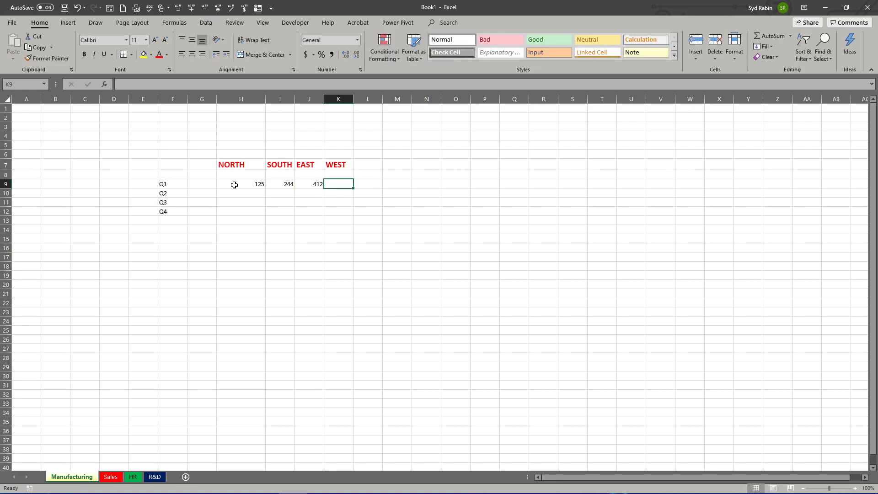
pyautogui.write('3')
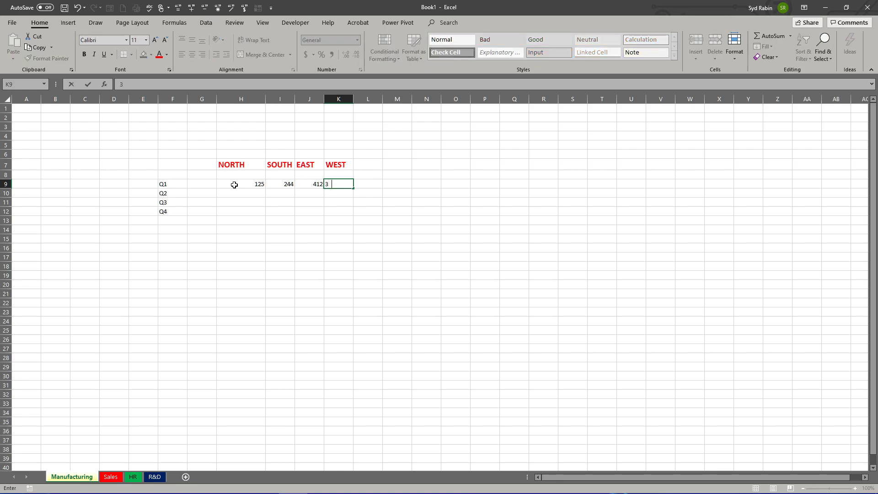
pyautogui.write('24')
pyautogui.press('Return')
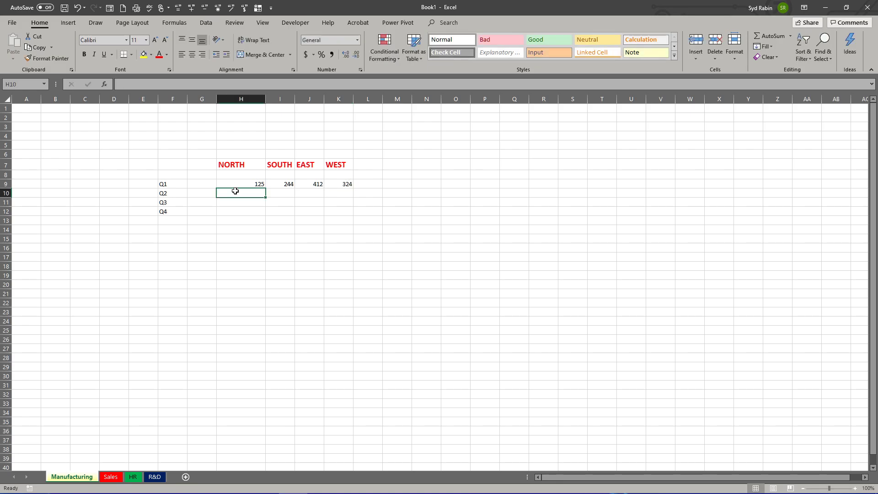
# Step: Fill in the Q2 row, cells H10:K10, with the figures 444, 167, 318 and 414
pyautogui.write('444')
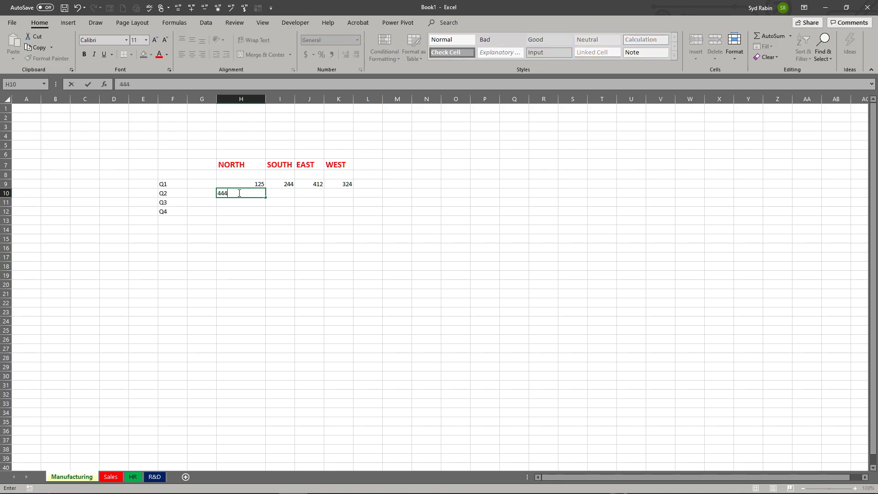
pyautogui.press('Tab')
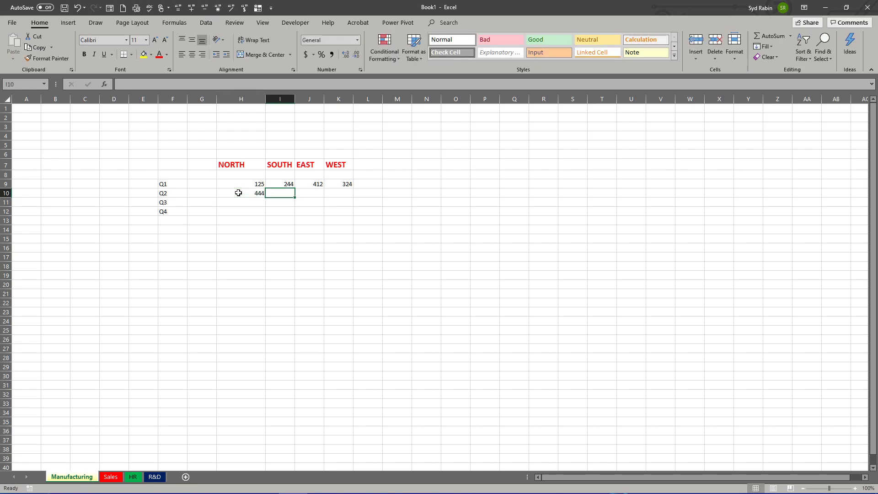
pyautogui.write('167')
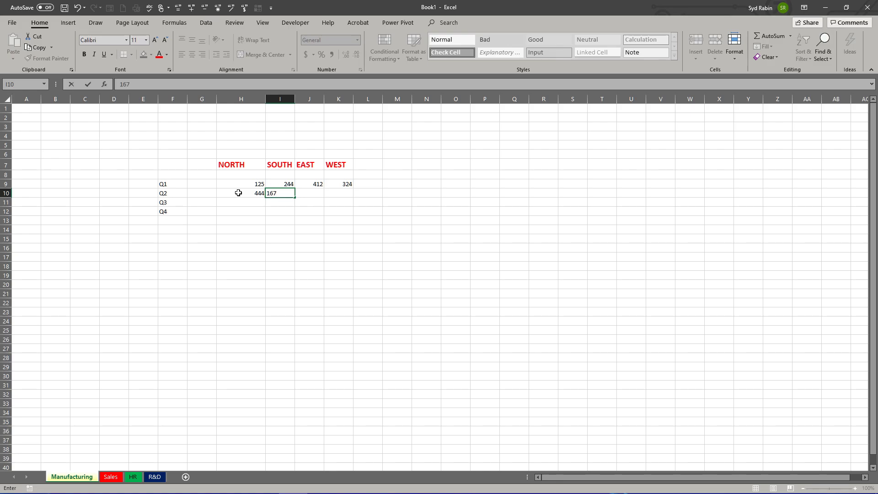
pyautogui.press('Tab')
pyautogui.write('318')
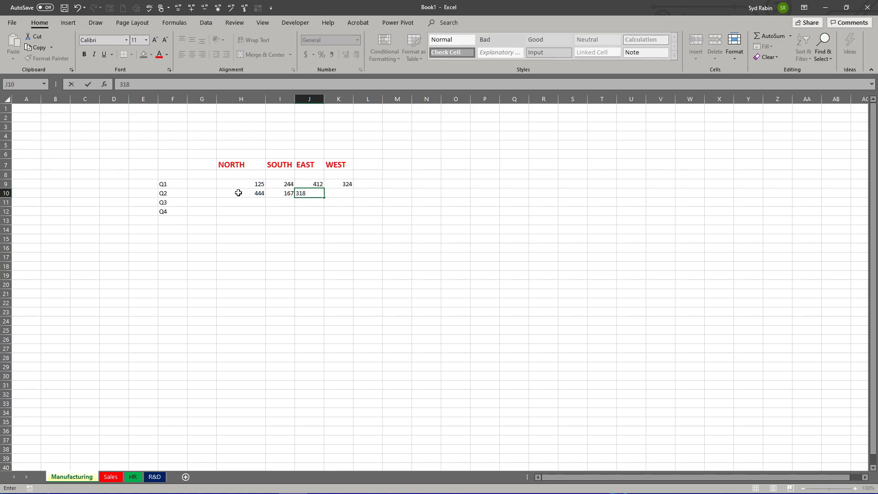
pyautogui.press('Tab')
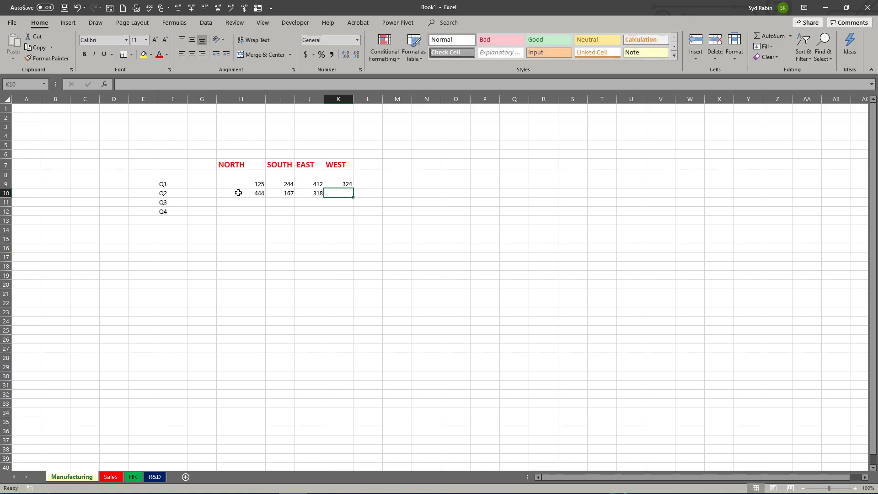
pyautogui.write('41')
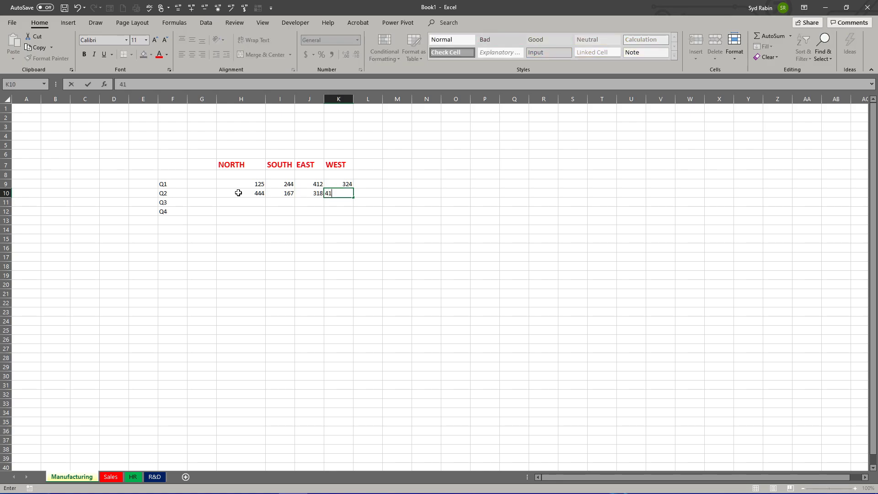
pyautogui.write('4')
pyautogui.press('Return')
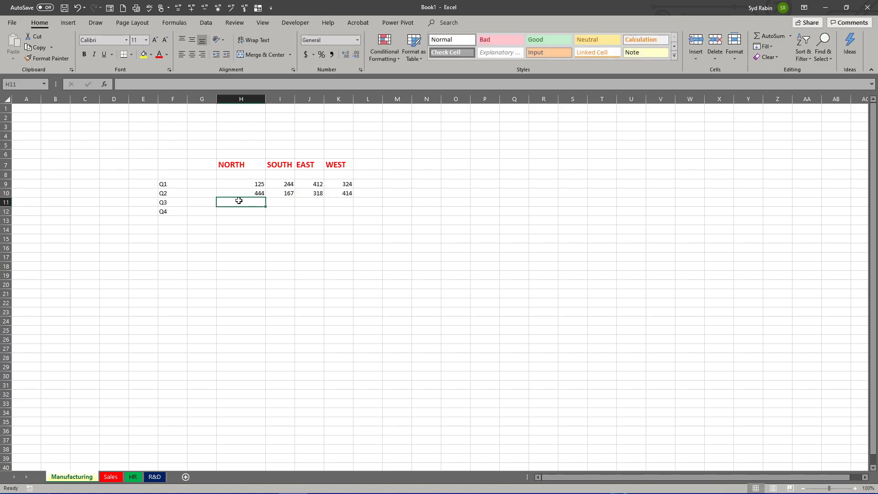
# Step: Fill in the Q3 row, cells H11:K11, with the figures 556, 890, 389 and 156
pyautogui.write('556')
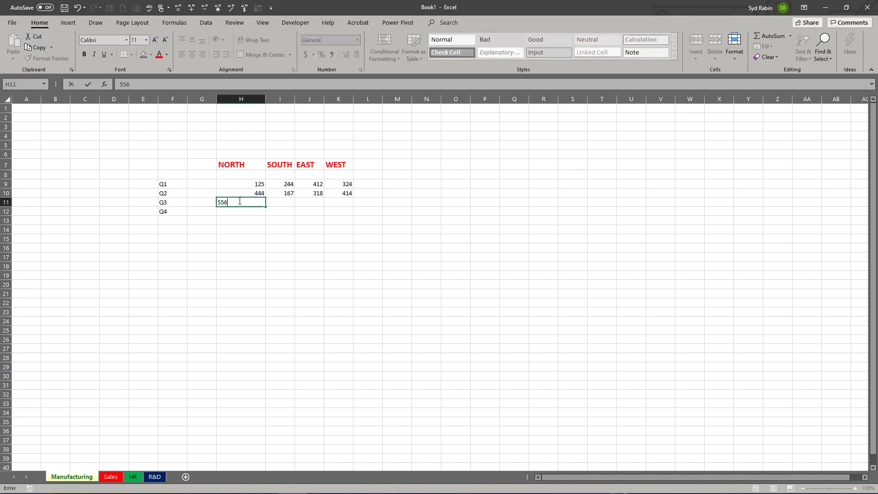
pyautogui.press('Tab')
pyautogui.write('89')
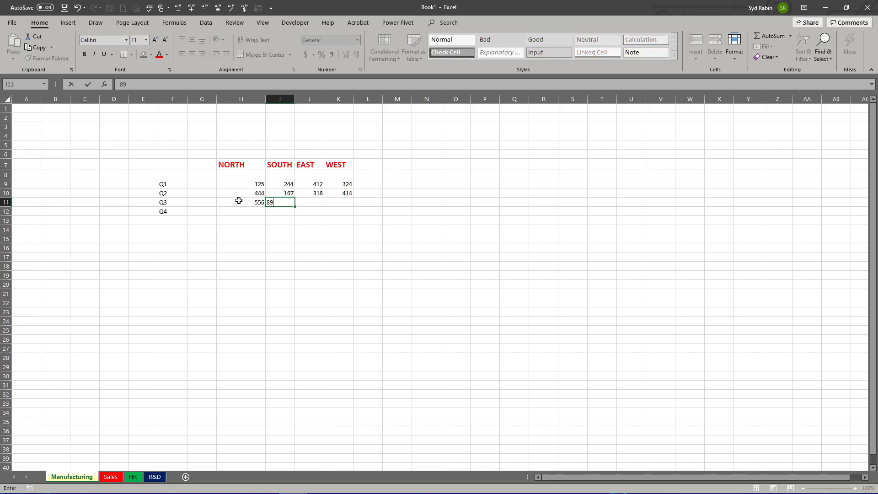
pyautogui.write('0')
pyautogui.press('Tab')
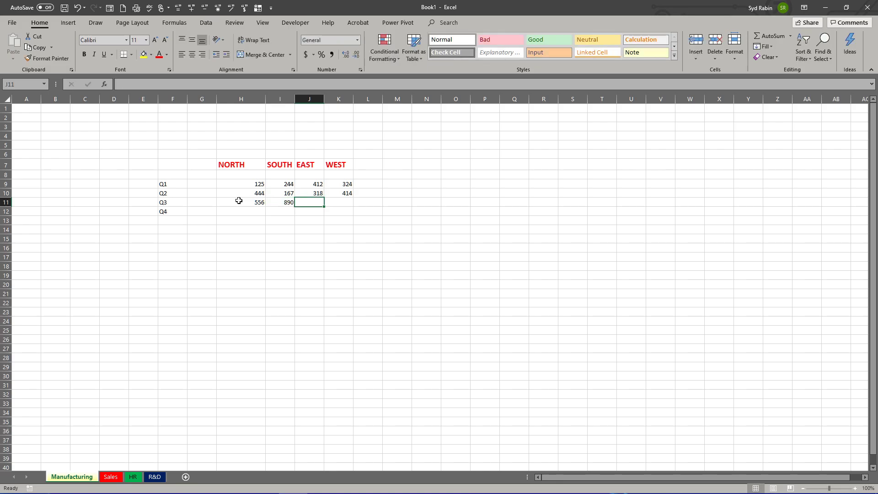
pyautogui.write('389')
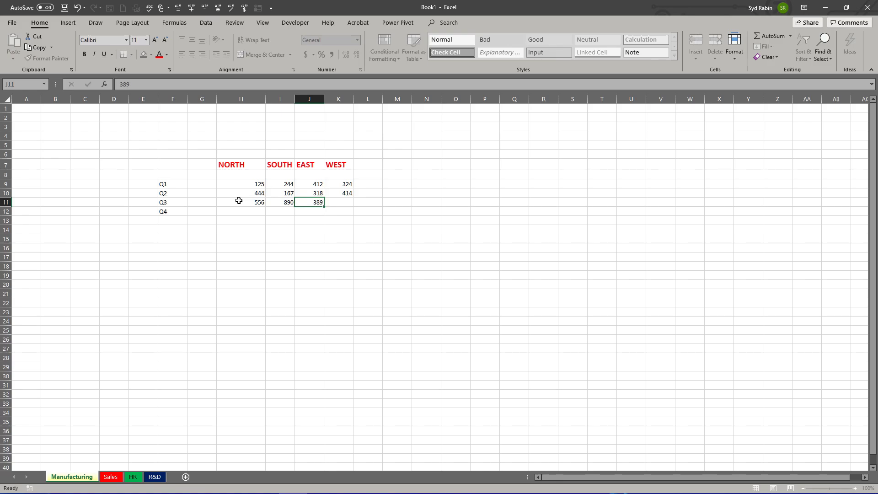
pyautogui.press('Tab')
pyautogui.write('156')
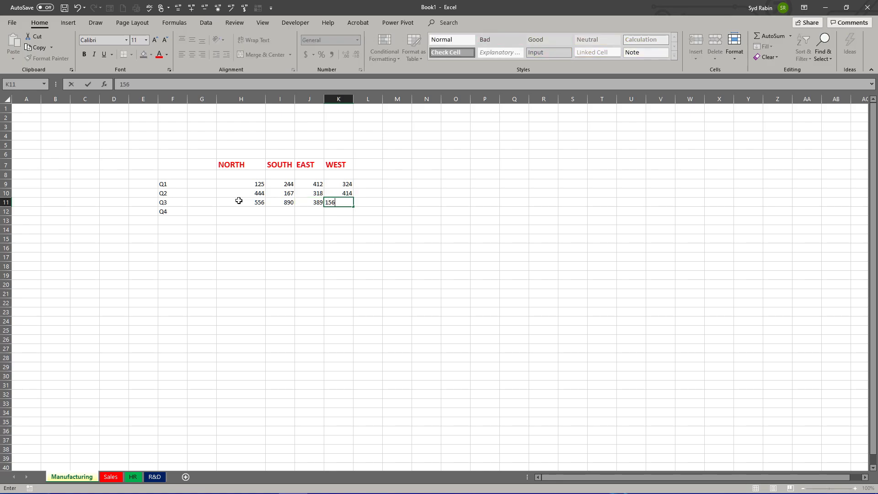
pyautogui.press('Return')
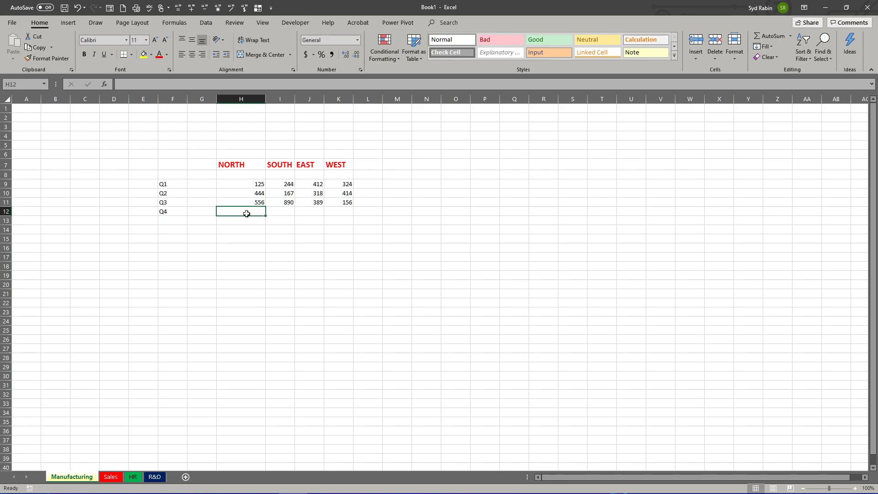
# Step: Fill in the Q4 row, cells H12:K12, with the figures 498, 256, 812 and 349
pyautogui.write('498')
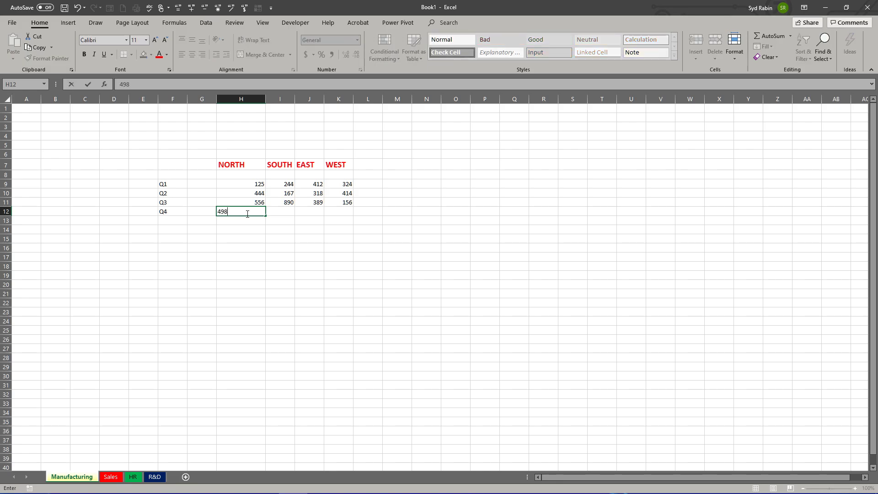
pyautogui.hotkey('ctrl', 'Return')
pyautogui.press('Tab')
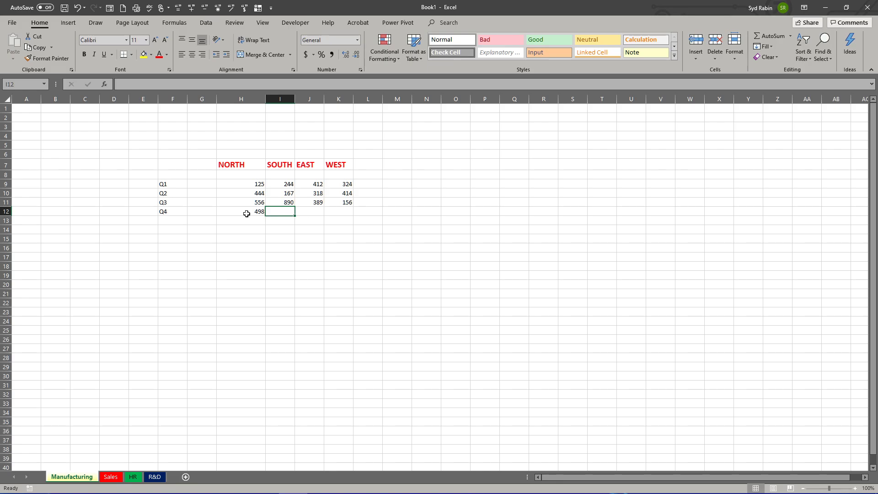
pyautogui.write('256')
pyautogui.press('Tab')
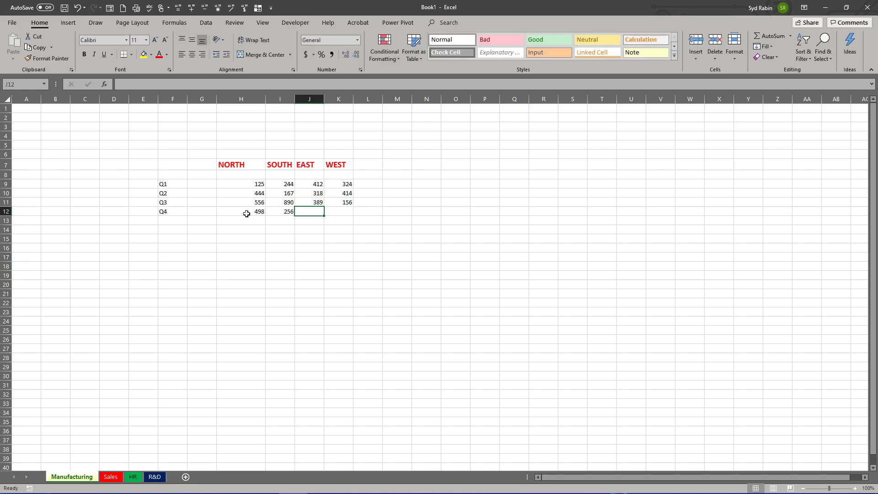
pyautogui.write('812')
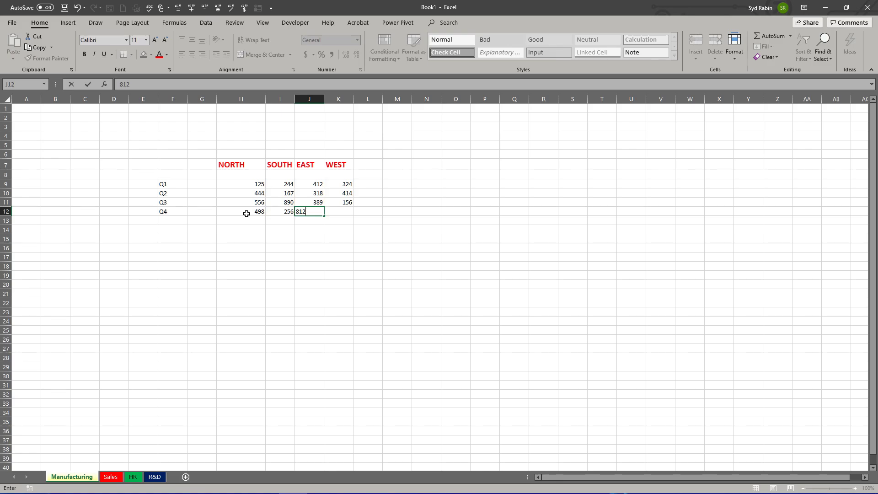
pyautogui.press('Tab')
pyautogui.write('349')
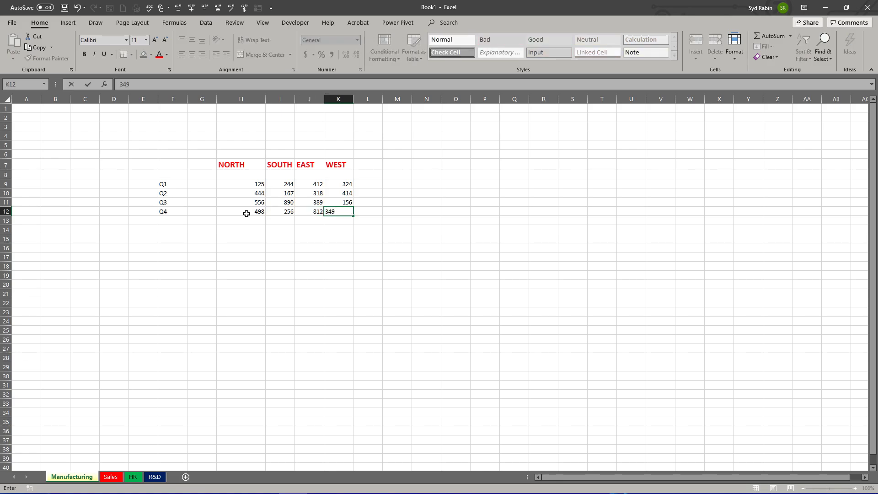
pyautogui.scroll(-1, 247, 217)
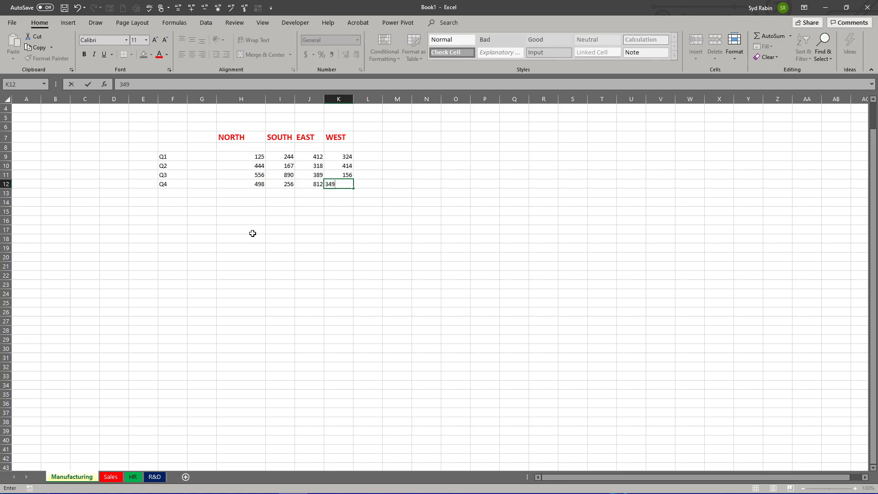
pyautogui.click(305, 201)
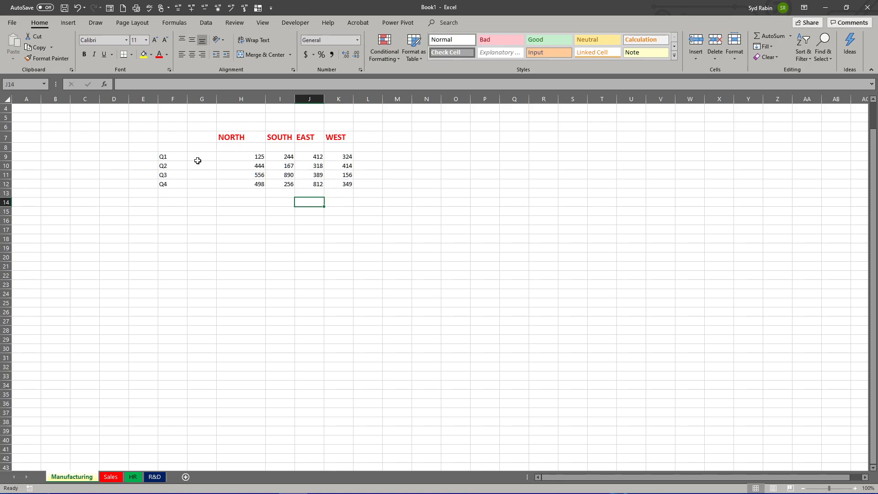
# Step: Format the quarterly figures in H9:K12 as Currency with no decimal places, and release the selection
pyautogui.moveTo(241, 155); pyautogui.dragTo(343, 185)
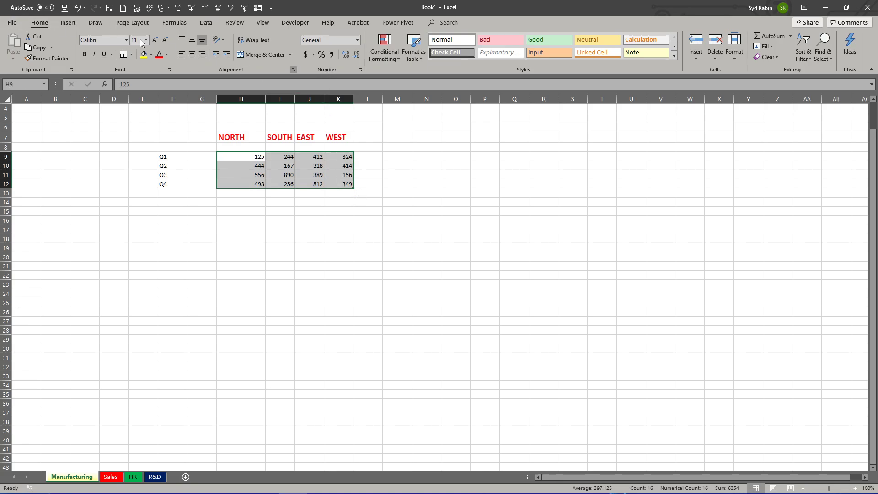
pyautogui.click(358, 41)
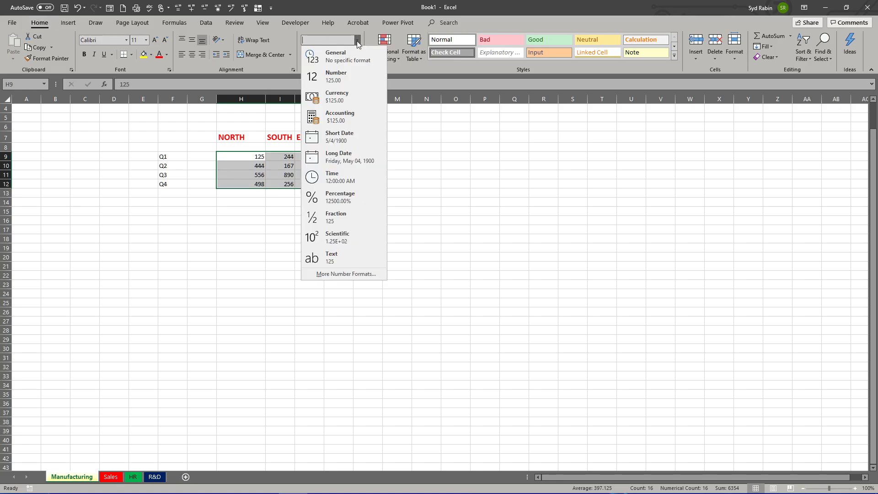
pyautogui.click(334, 100)
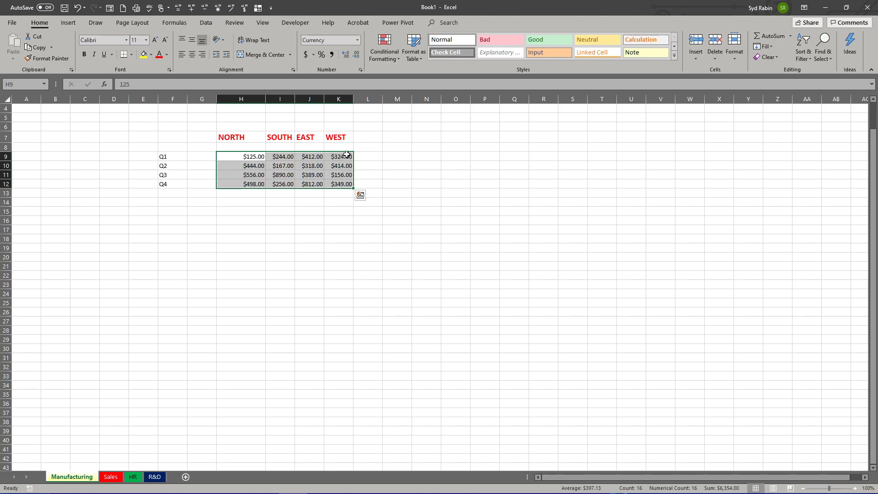
pyautogui.click(355, 56)
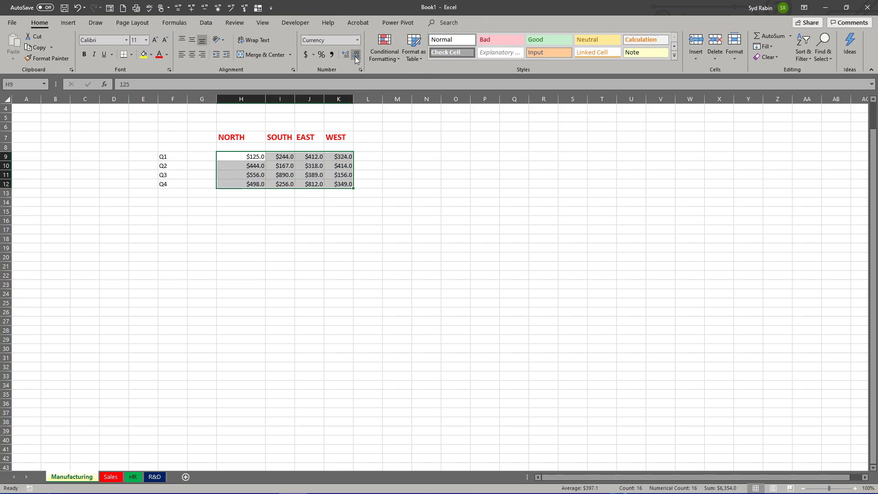
pyautogui.click(355, 57)
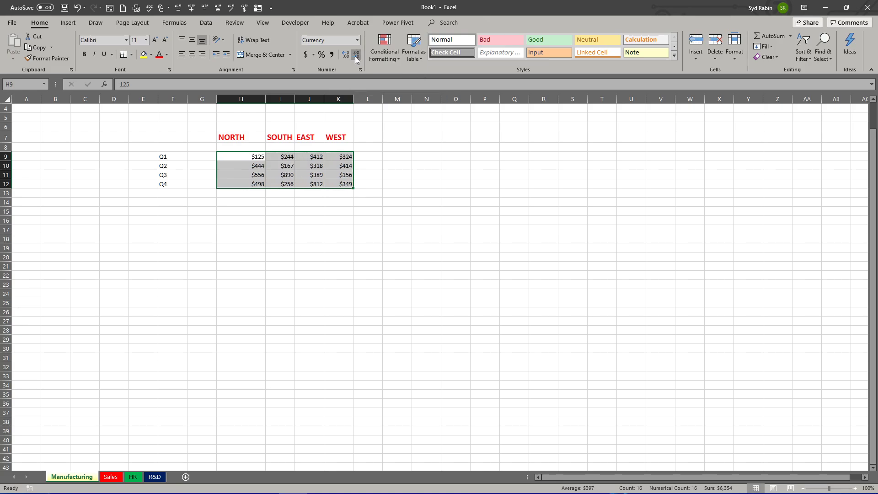
pyautogui.click(370, 185)
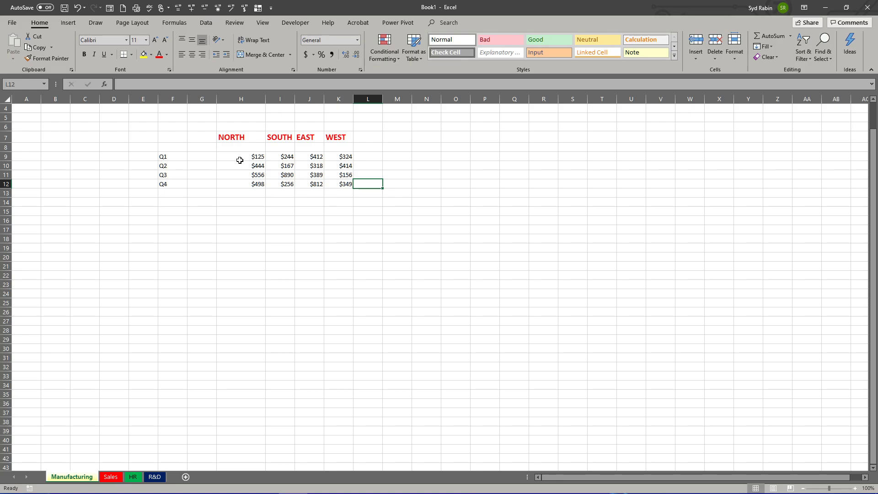
# Step: Centre the quarterly figures in H9:K12 horizontally within their cells and release the selection
pyautogui.moveTo(236, 156); pyautogui.dragTo(341, 184)
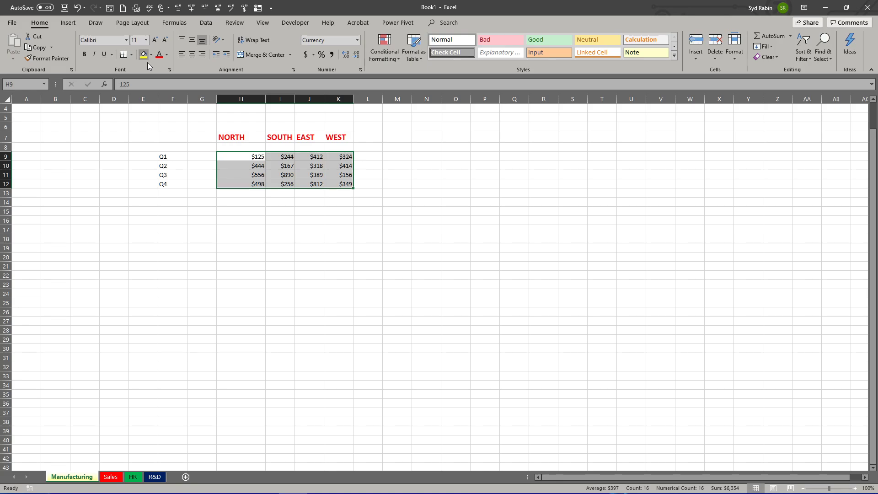
pyautogui.click(191, 55)
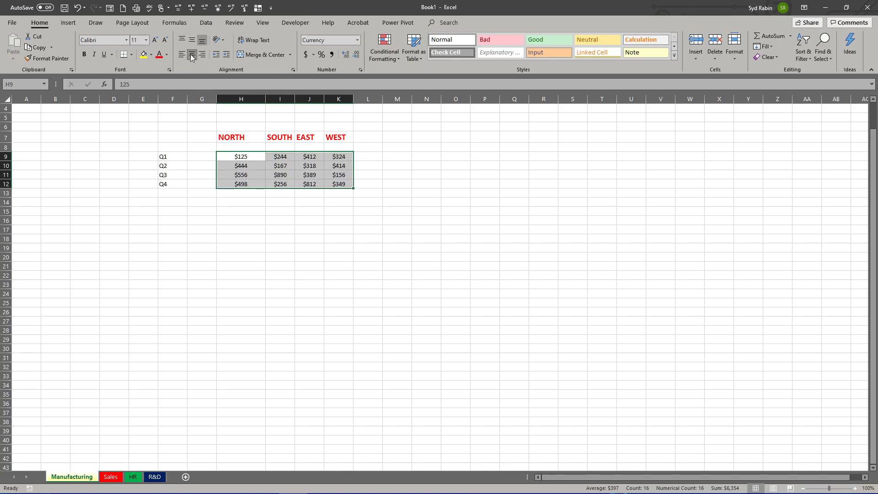
pyautogui.click(374, 186)
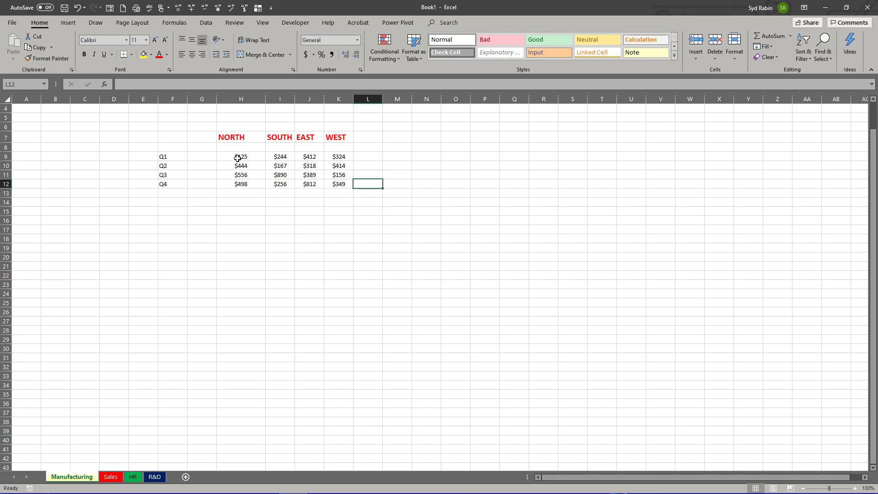
# Step: Total the Q1 row in L9 with the formula =H9+I9+J9+K9, picking each cell reference in the sheet
pyautogui.click(369, 157)
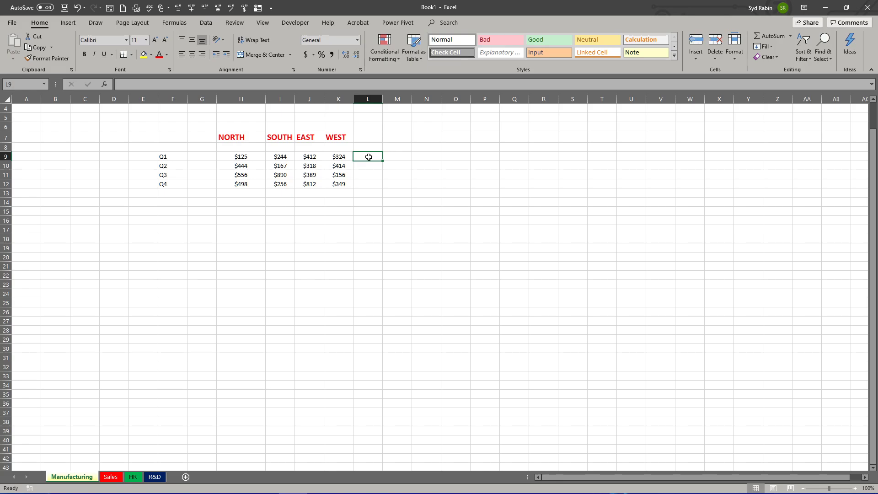
pyautogui.write('=')
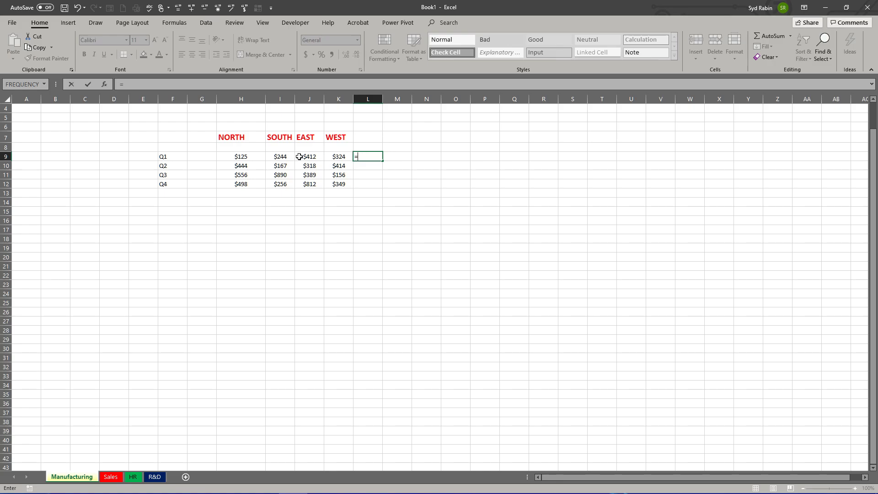
pyautogui.click(239, 157)
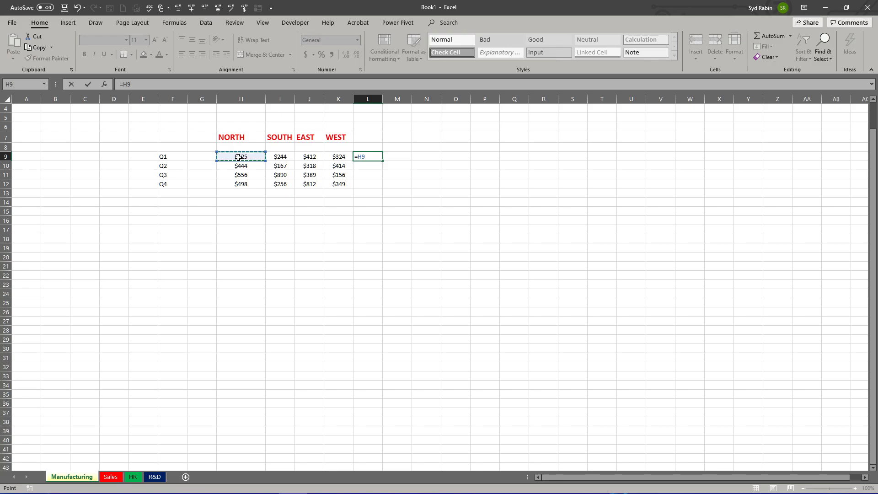
pyautogui.write('+')
pyautogui.click(284, 158)
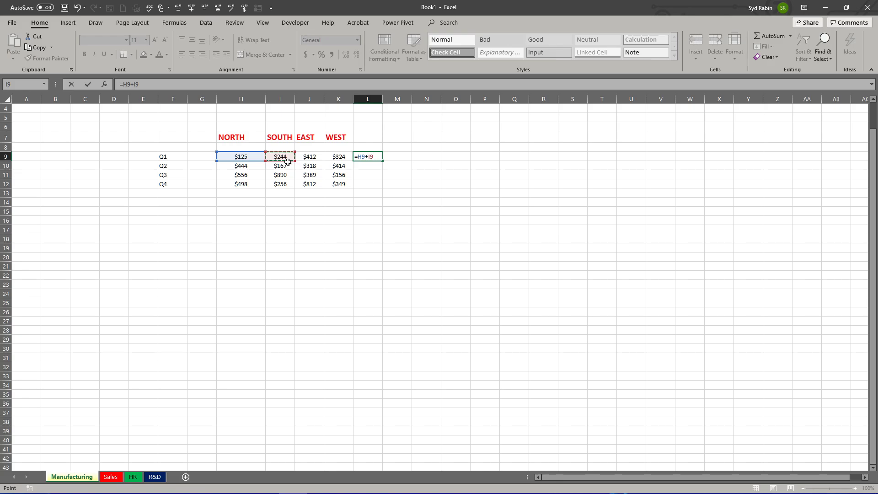
pyautogui.write('+')
pyautogui.click(309, 158)
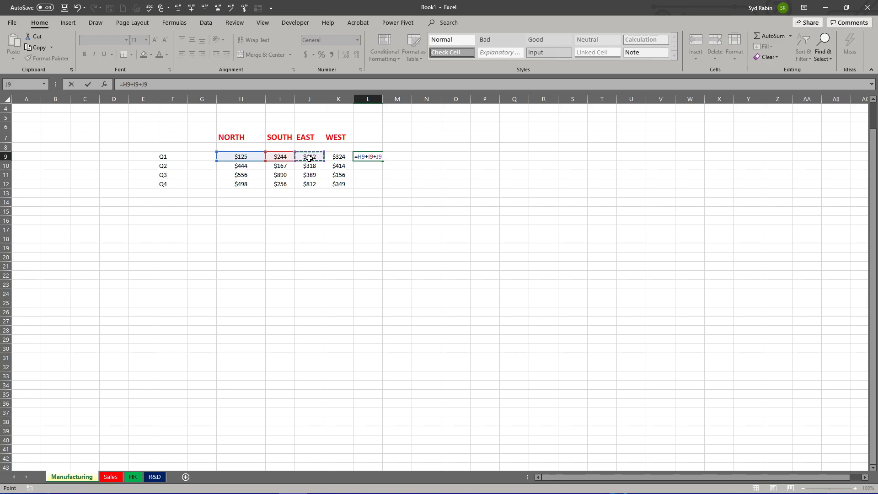
pyautogui.write('+')
pyautogui.click(341, 157)
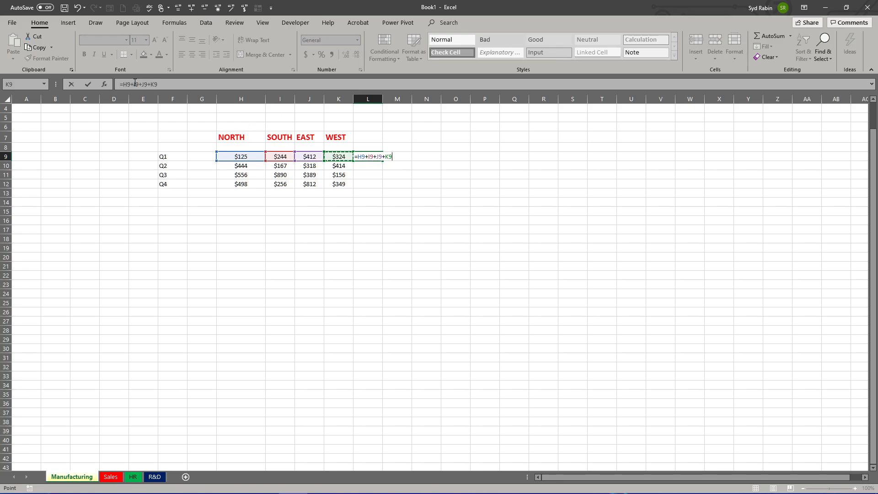
pyautogui.click(88, 84)
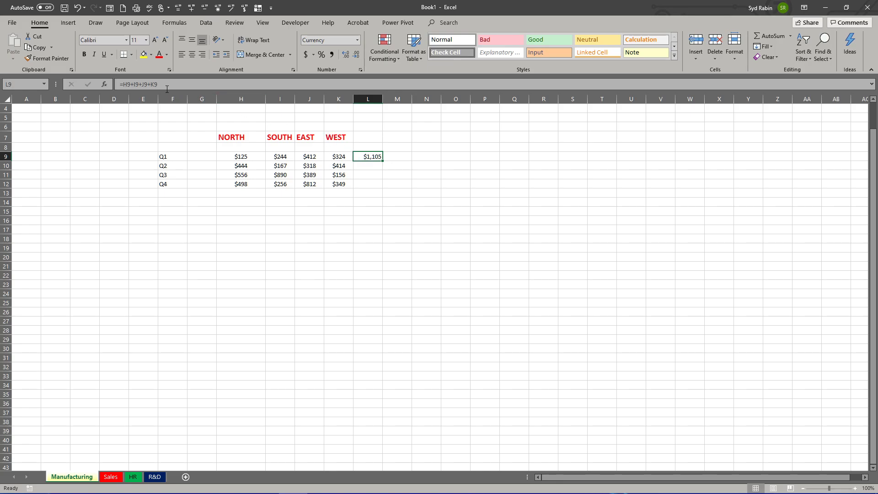
# Step: Copy the Q1 total formula from L9 down to L12 and check the formula in each quarter's row
pyautogui.moveTo(163, 85); pyautogui.dragTo(109, 85)
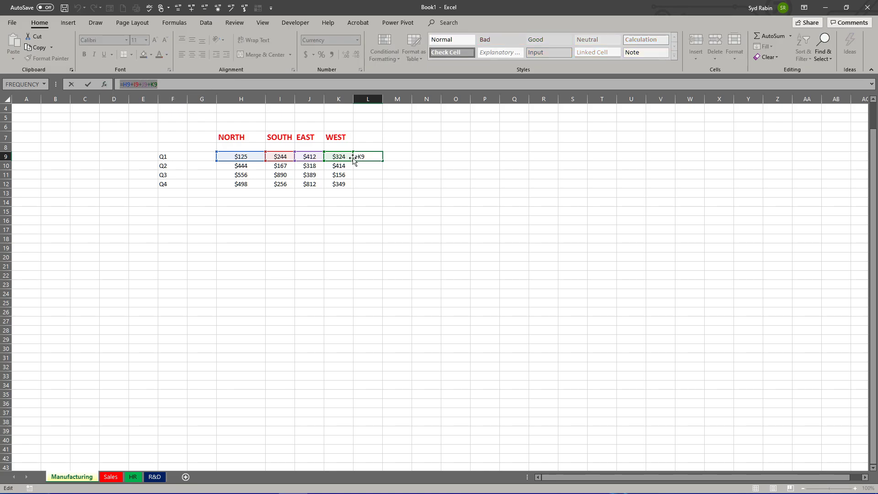
pyautogui.click(320, 85)
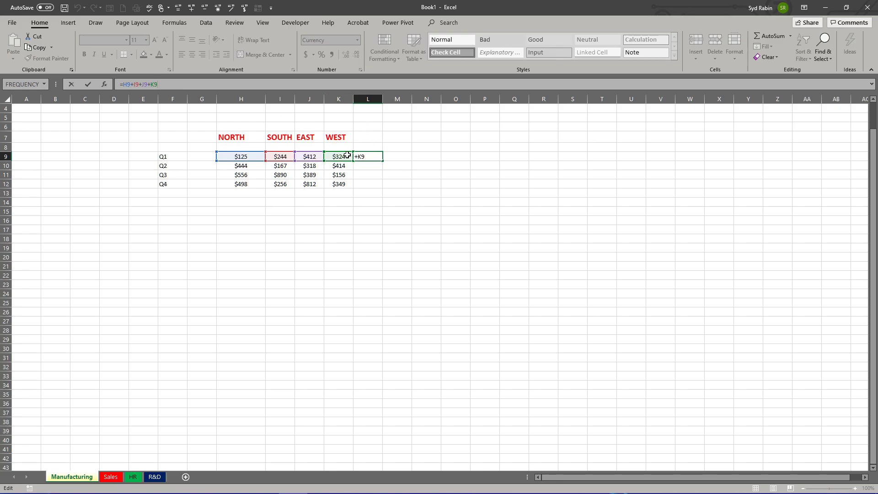
pyautogui.hotkey('ctrl', 'Return')
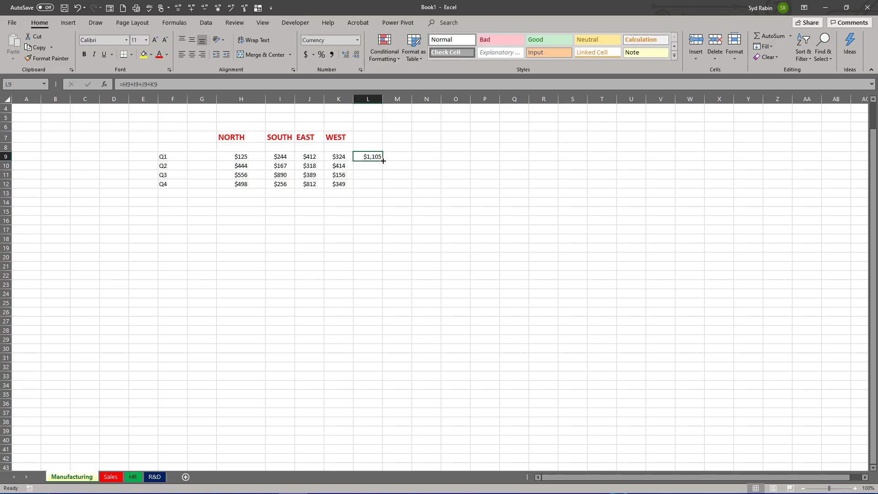
pyautogui.moveTo(383, 161); pyautogui.dragTo(383, 188)
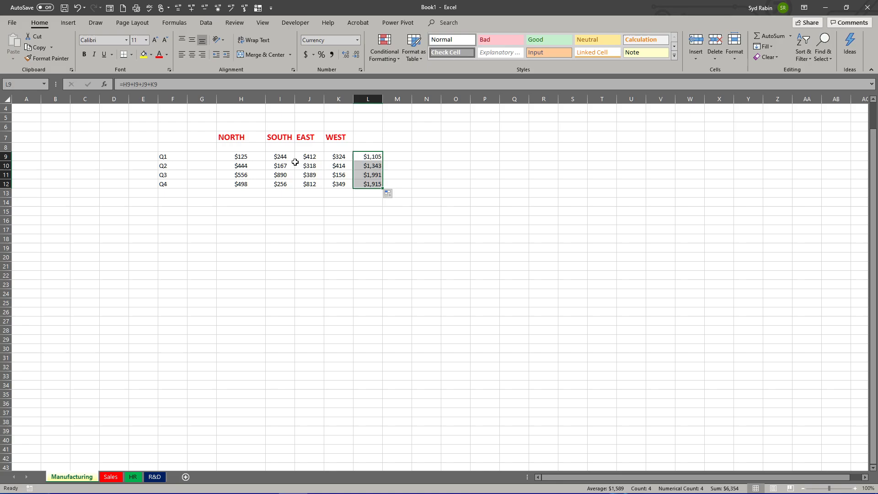
pyautogui.click(363, 156)
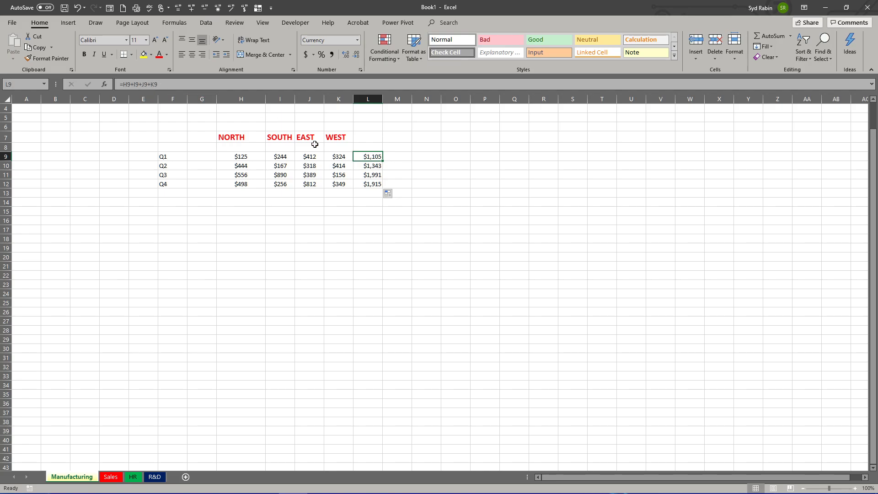
pyautogui.click(368, 165)
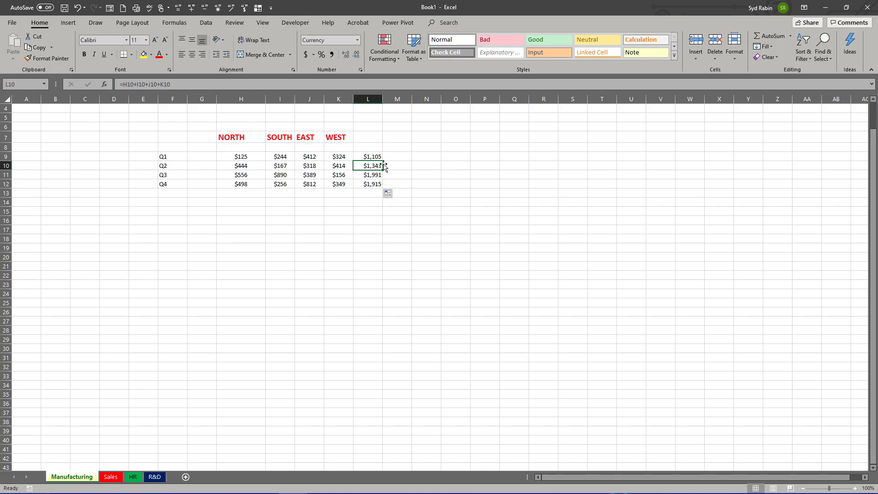
pyautogui.click(373, 174)
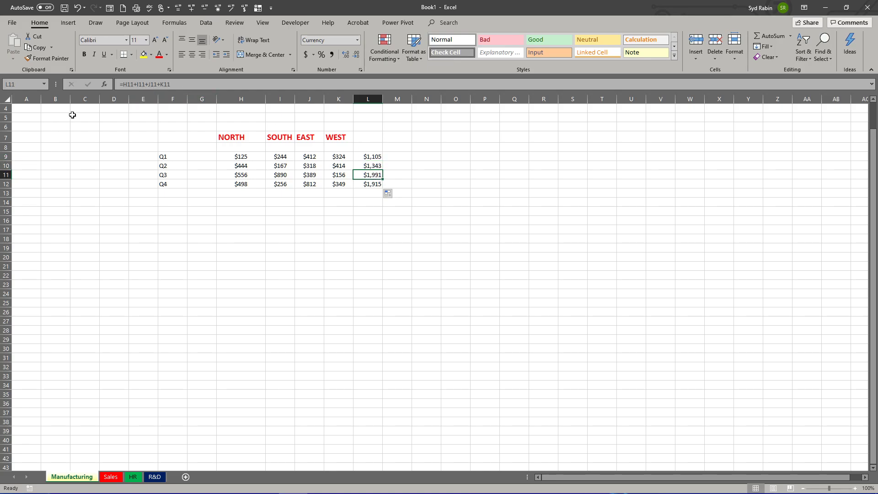
pyautogui.click(366, 185)
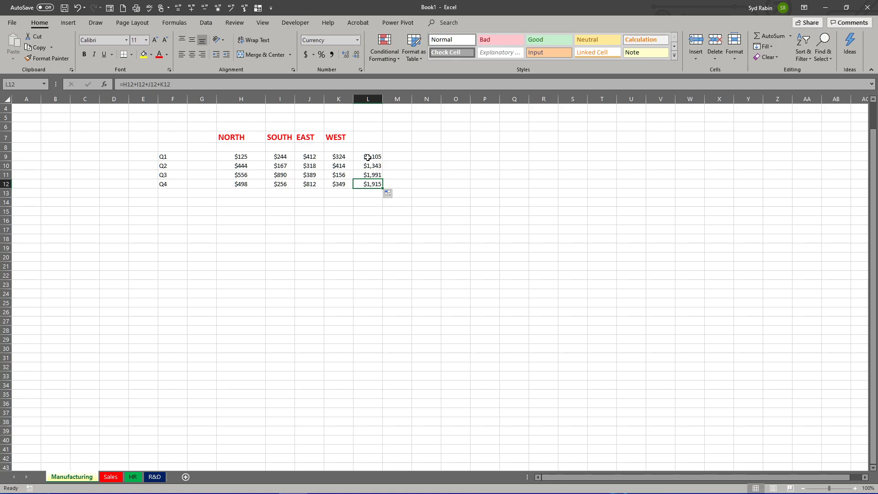
pyautogui.click(368, 157)
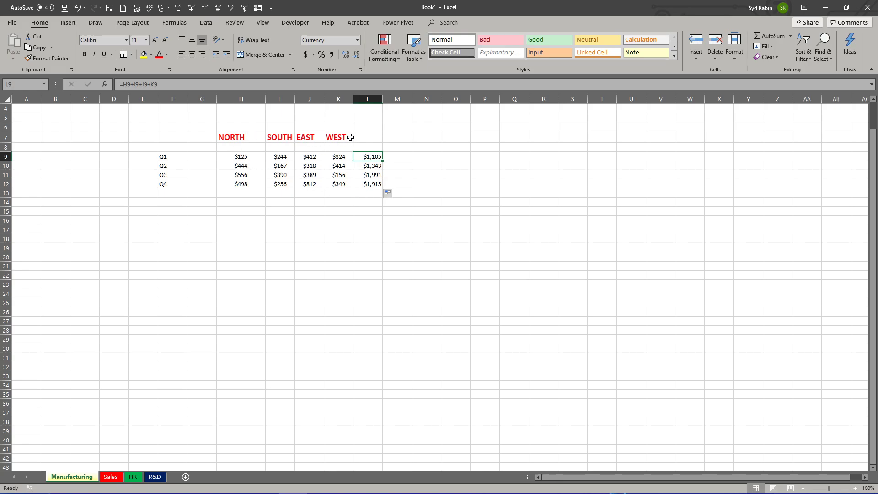
# Step: Total the NORTH column in H13 with the formula =H9+H10+H11+H12 and copy it across to K13
pyautogui.click(239, 196)
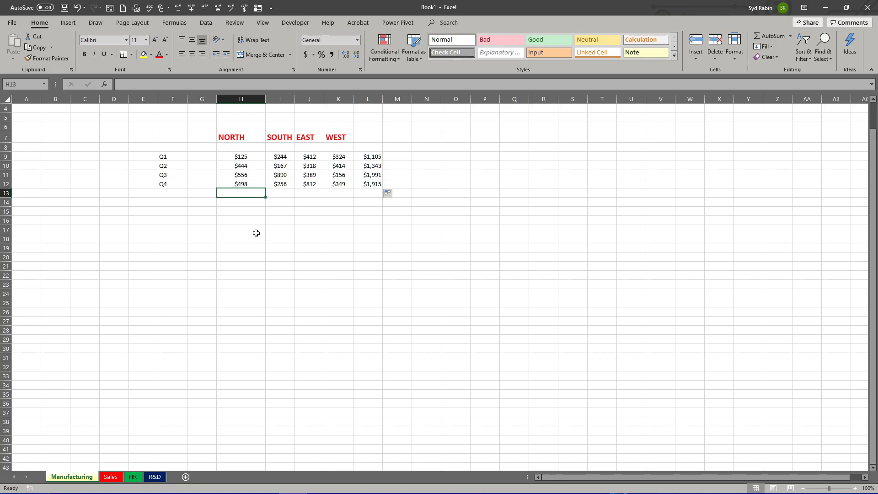
pyautogui.write('=')
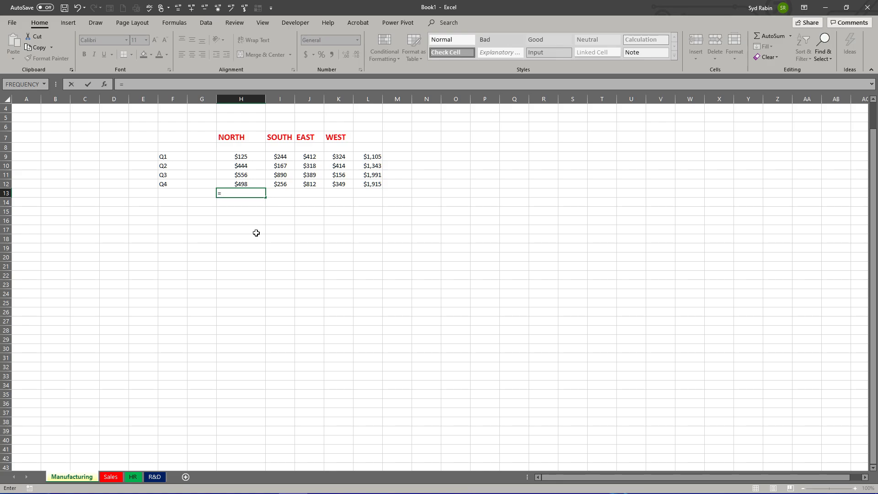
pyautogui.click(239, 157)
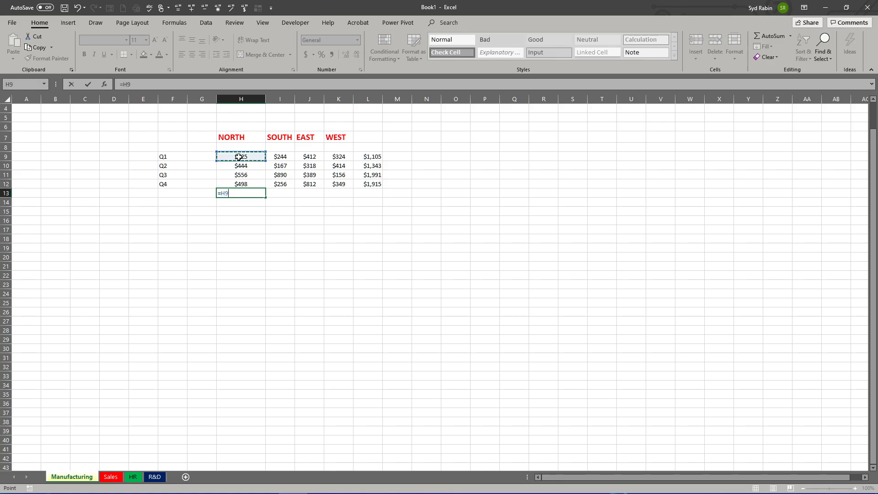
pyautogui.write('+')
pyautogui.click(240, 166)
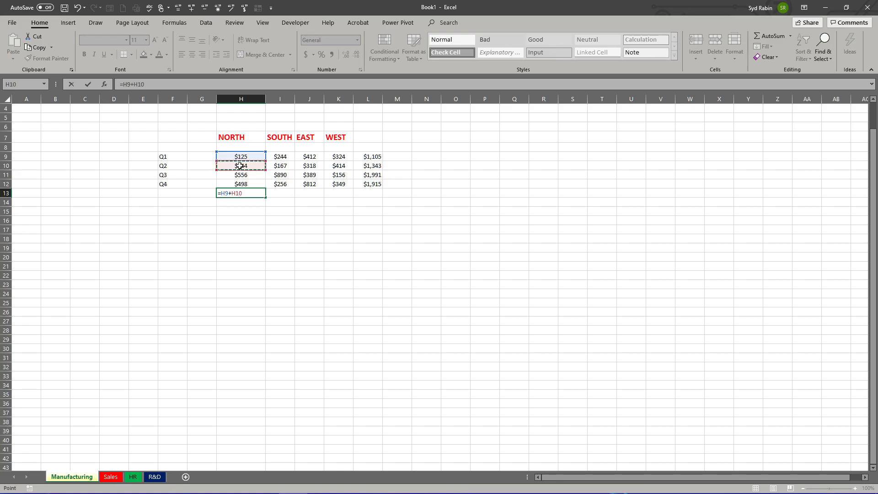
pyautogui.write('+')
pyautogui.click(241, 175)
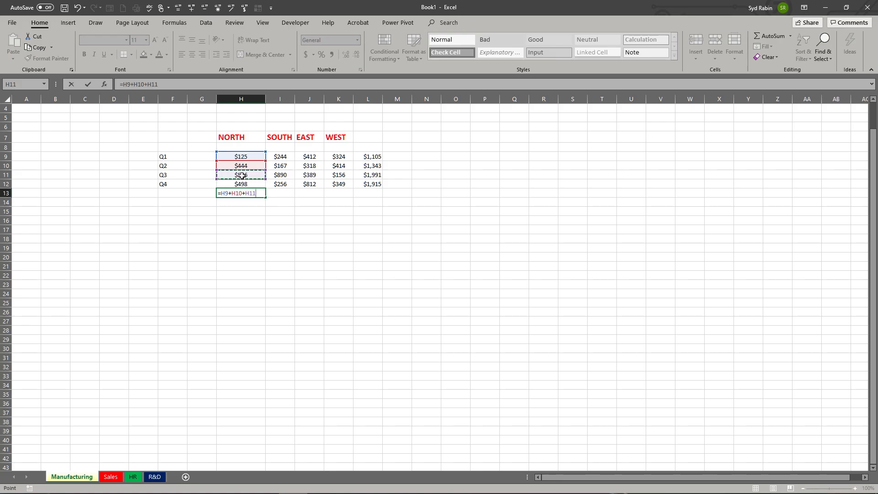
pyautogui.write('+')
pyautogui.click(242, 185)
pyautogui.press('Return')
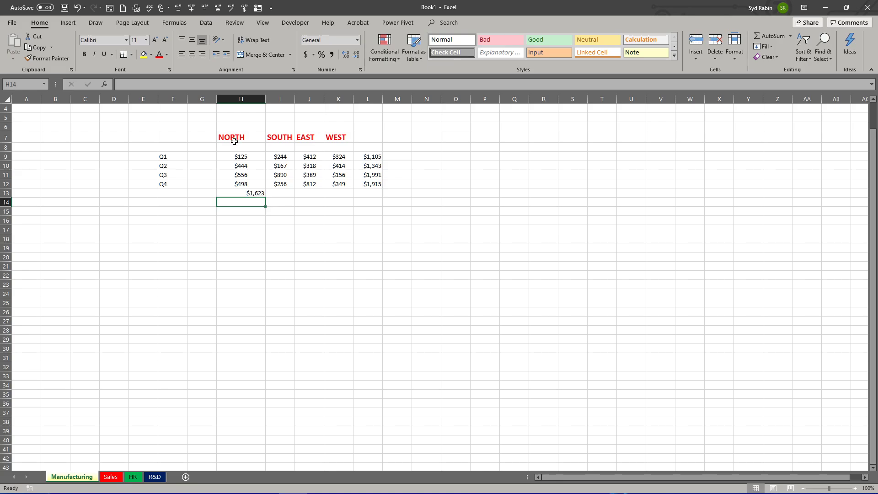
pyautogui.click(245, 191)
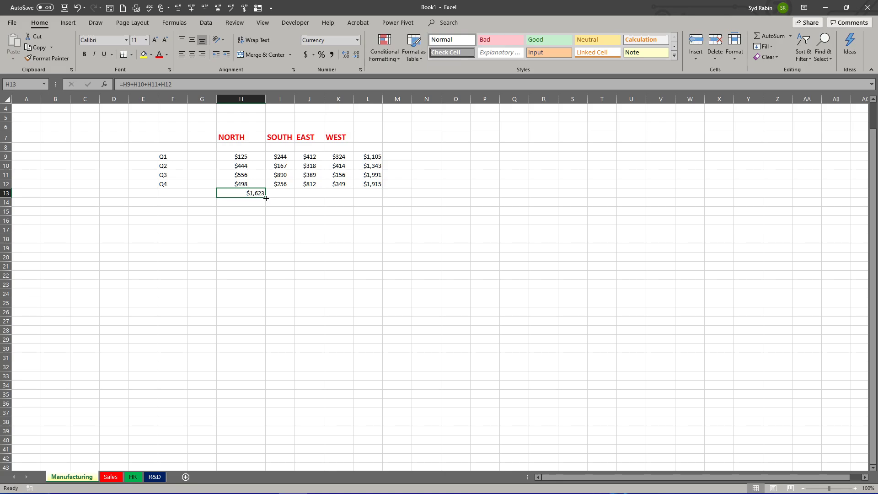
pyautogui.moveTo(266, 197); pyautogui.dragTo(341, 191)
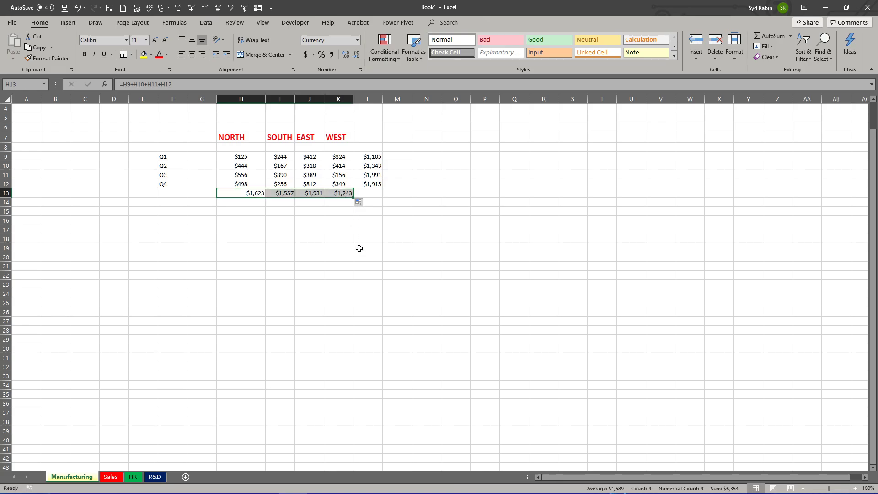
# Step: Add up the quarter totals in L13 with AutoSum, using the formula =SUM(L9:L12)
pyautogui.click(373, 194)
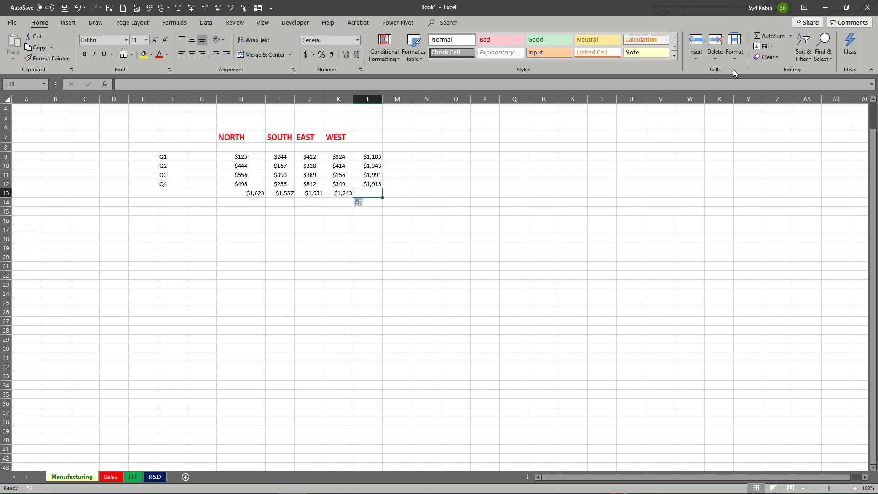
pyautogui.click(790, 36)
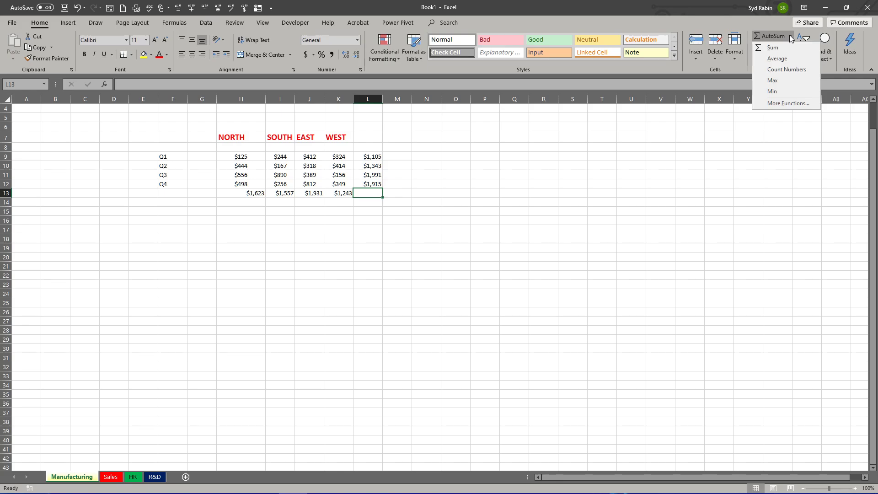
pyautogui.click(770, 47)
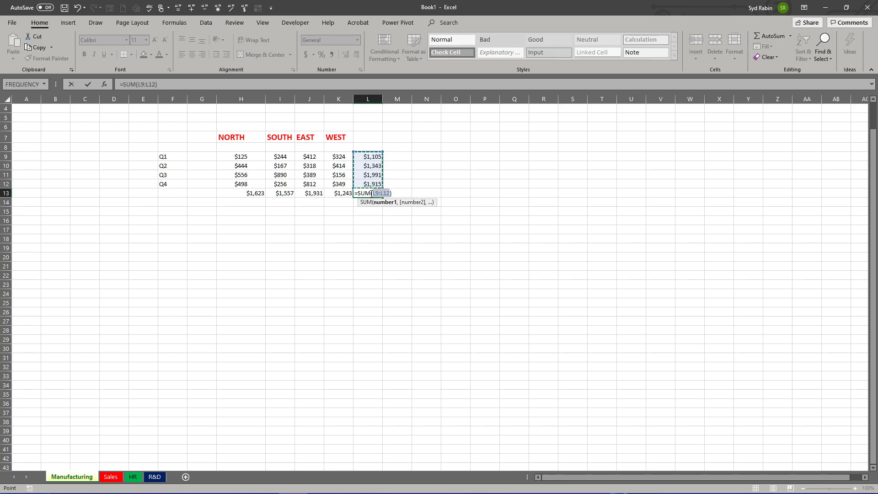
pyautogui.press('Return')
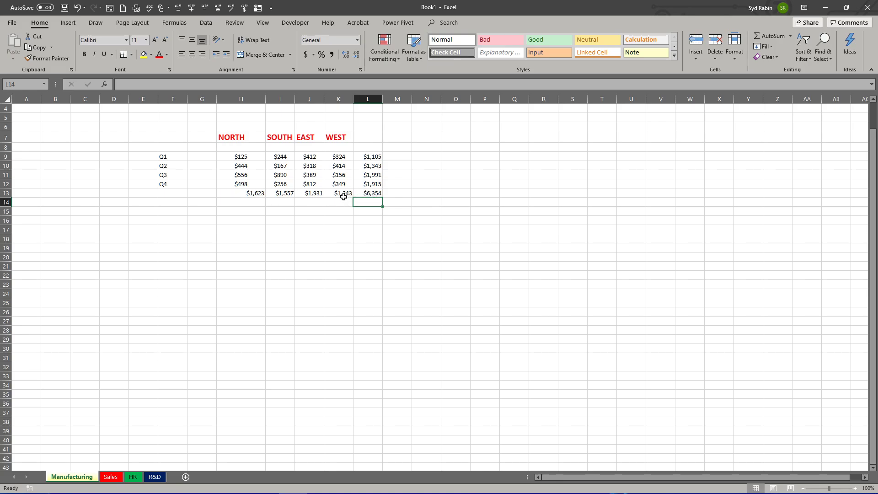
pyautogui.moveTo(345, 194); pyautogui.dragTo(235, 187)
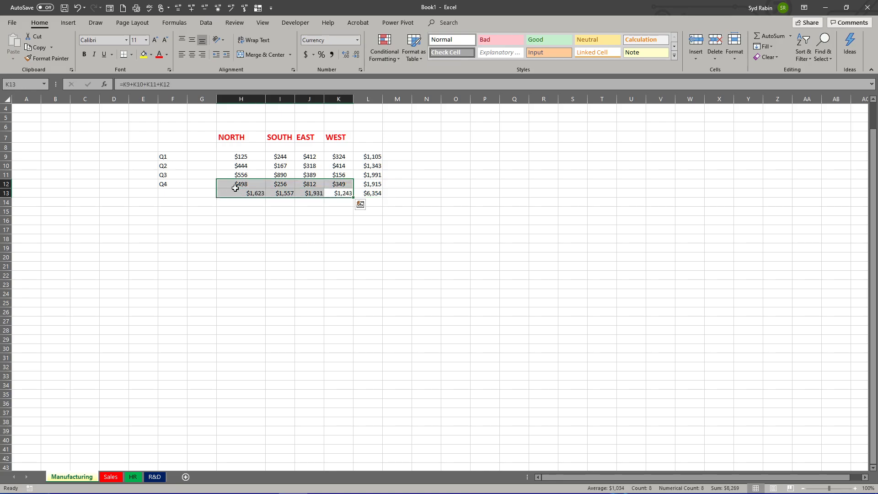
pyautogui.press('Delete')
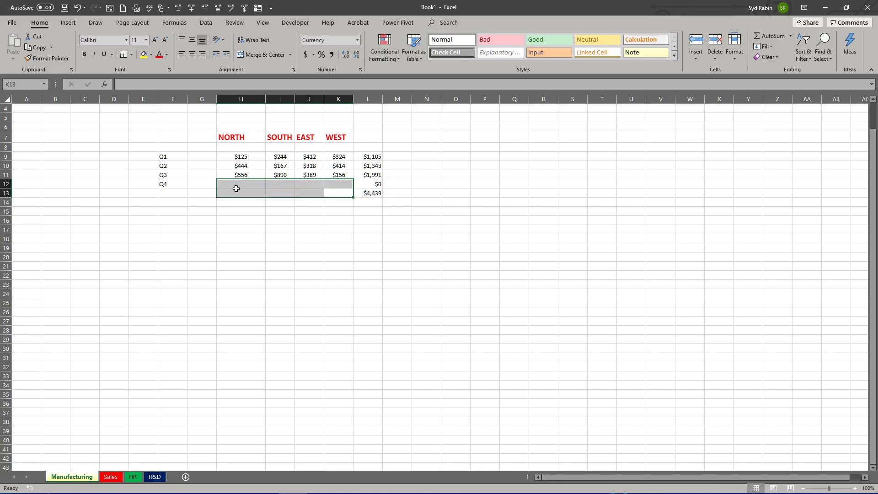
pyautogui.hotkey('ctrl', 'z')
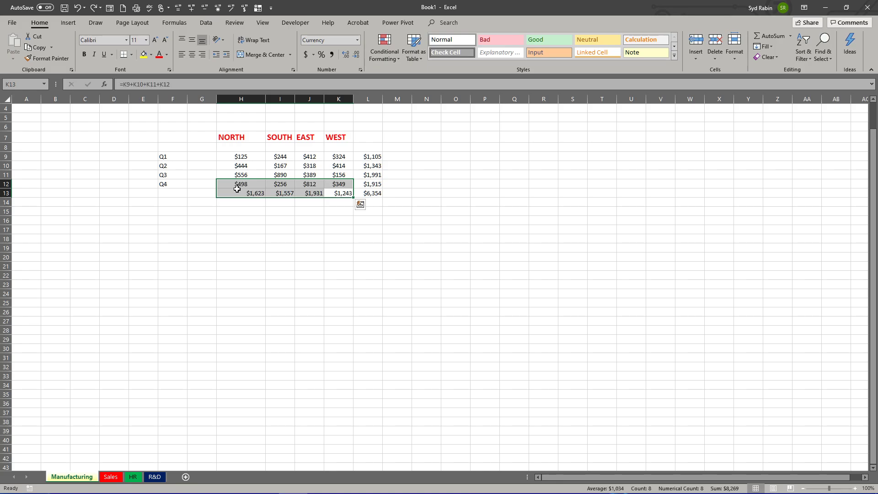
# Step: Clear the region total formulas from H13:K13 and release the selection
pyautogui.click(236, 190)
pyautogui.moveTo(340, 195); pyautogui.dragTo(256, 194)
pyautogui.press('Delete')
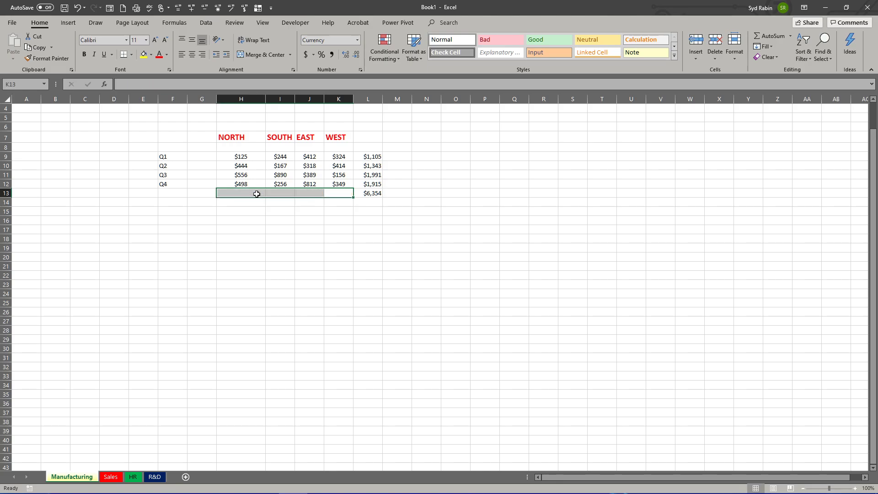
pyautogui.click(394, 259)
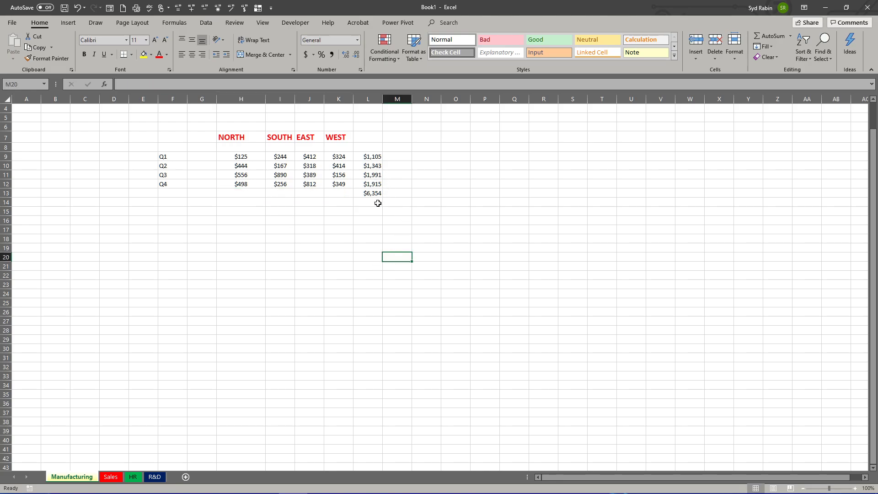